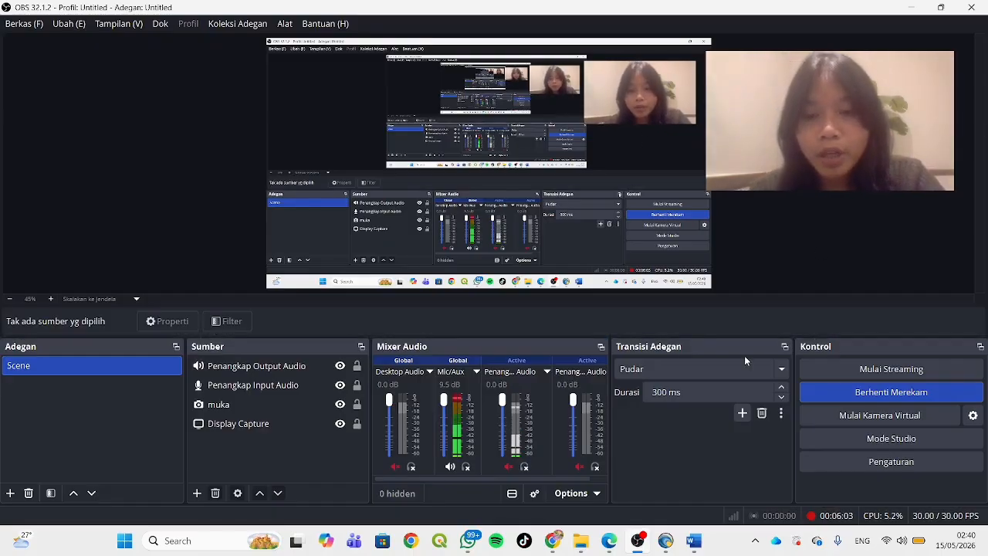
# Switch to the browser and view the file actions available for 5.tif in the Google Drive folder 8
pyautogui.click(610, 543)
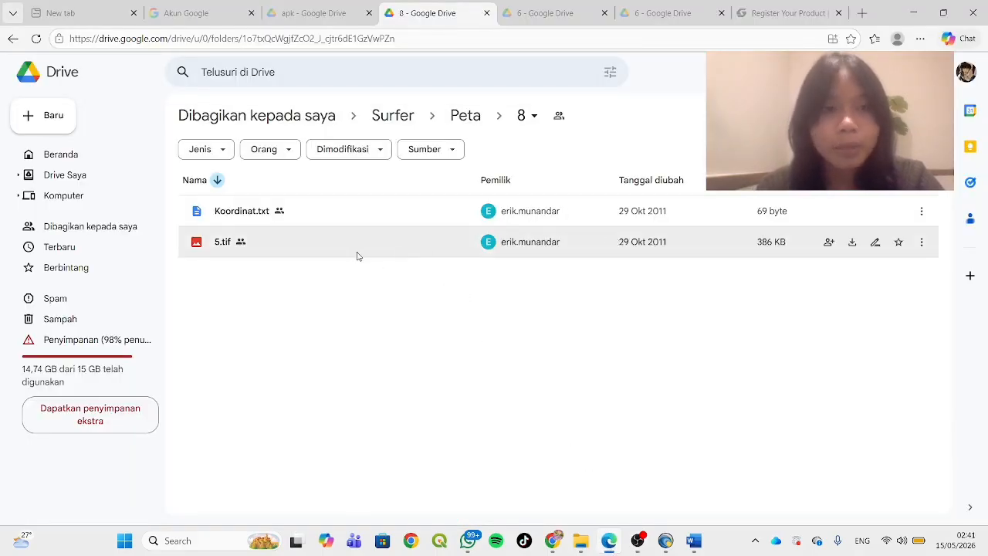
pyautogui.click(922, 244)
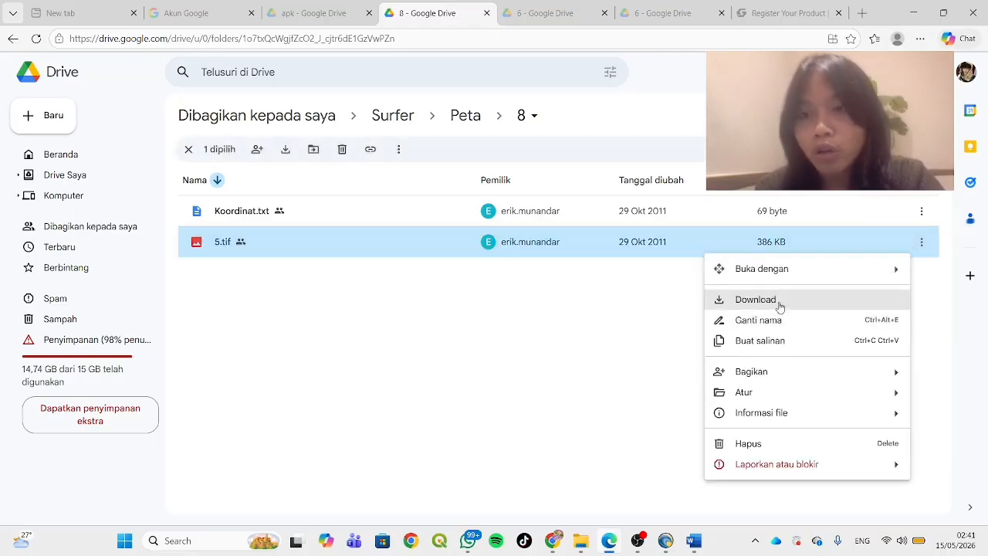
pyautogui.click(562, 371)
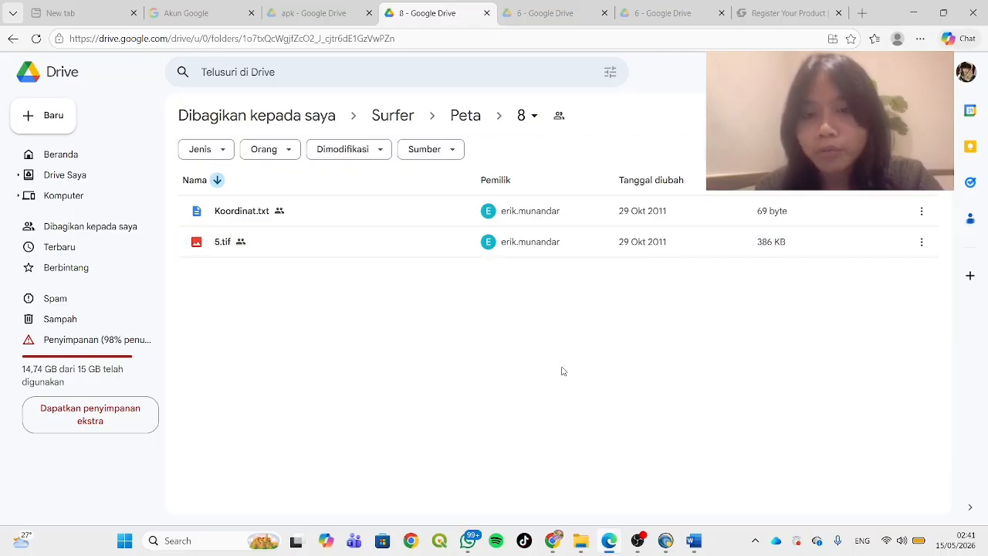
# Switch to Surfer and import the image file 5 from the Downloads folder into Plot2
pyautogui.click(667, 544)
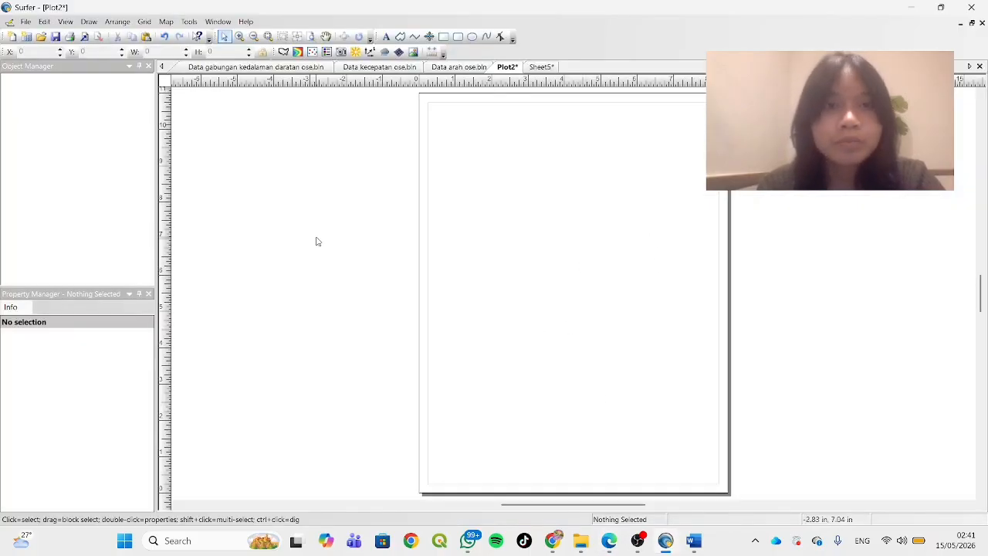
pyautogui.click(24, 22)
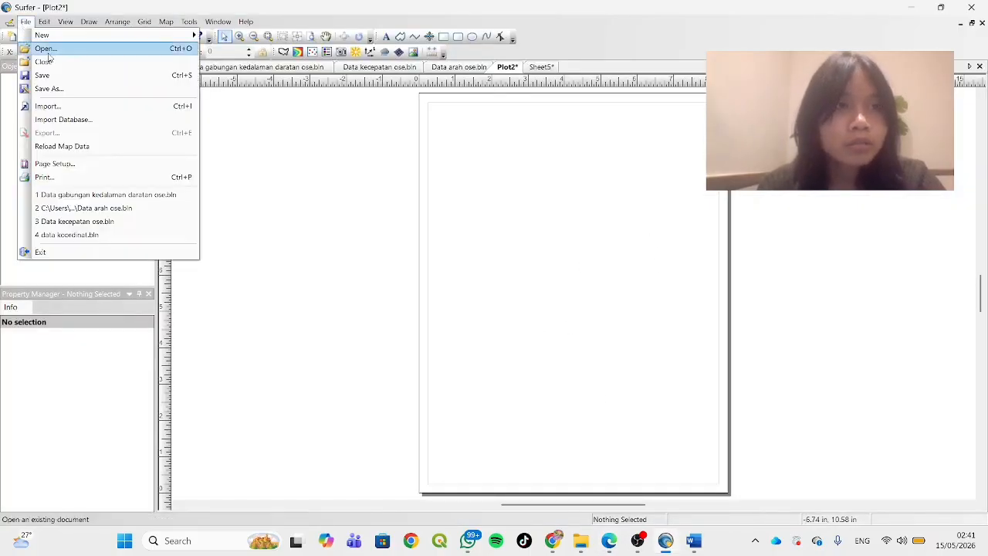
pyautogui.click(87, 109)
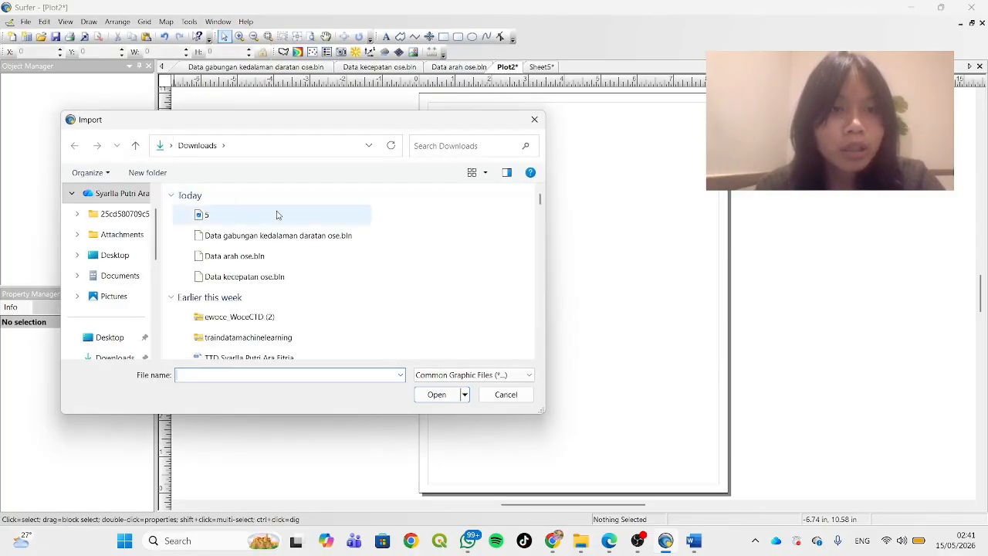
pyautogui.click(278, 216)
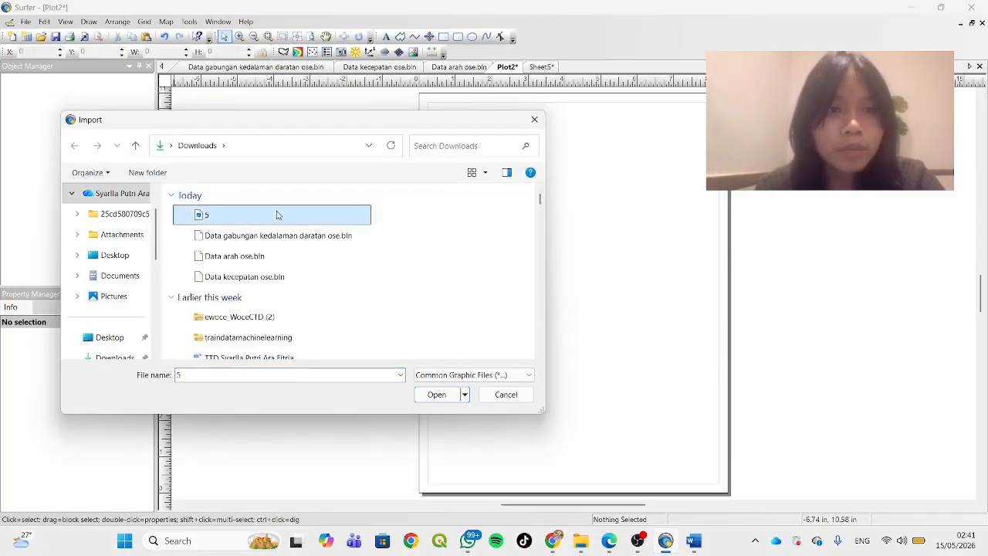
pyautogui.click(436, 394)
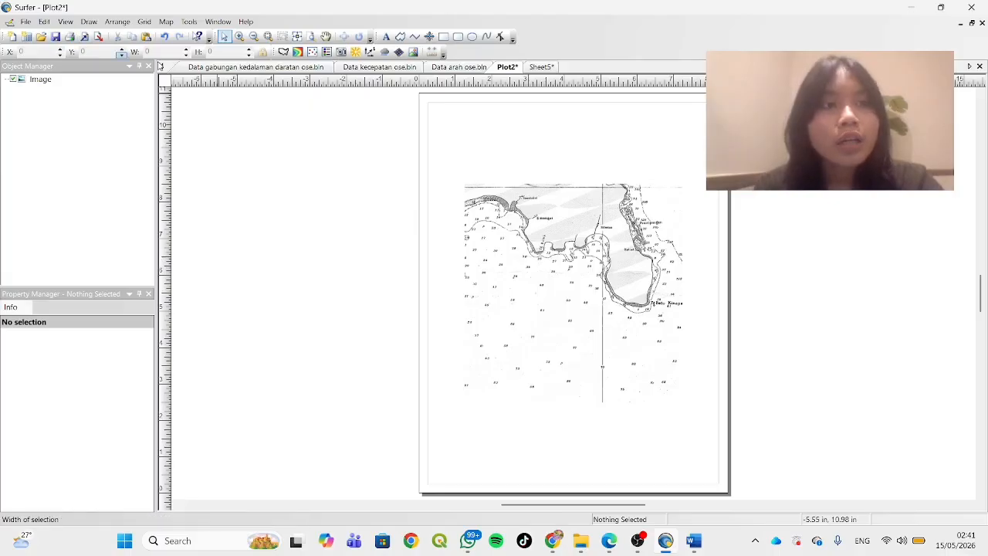
# Open Koordinat.txt from Google Drive in the browser and copy both coordinate lines
pyautogui.click(539, 67)
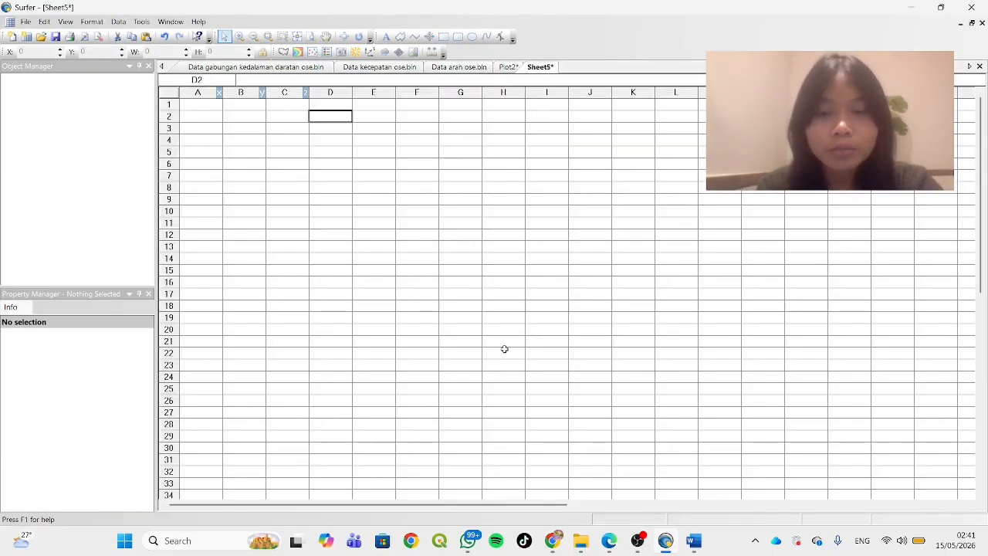
pyautogui.click(612, 546)
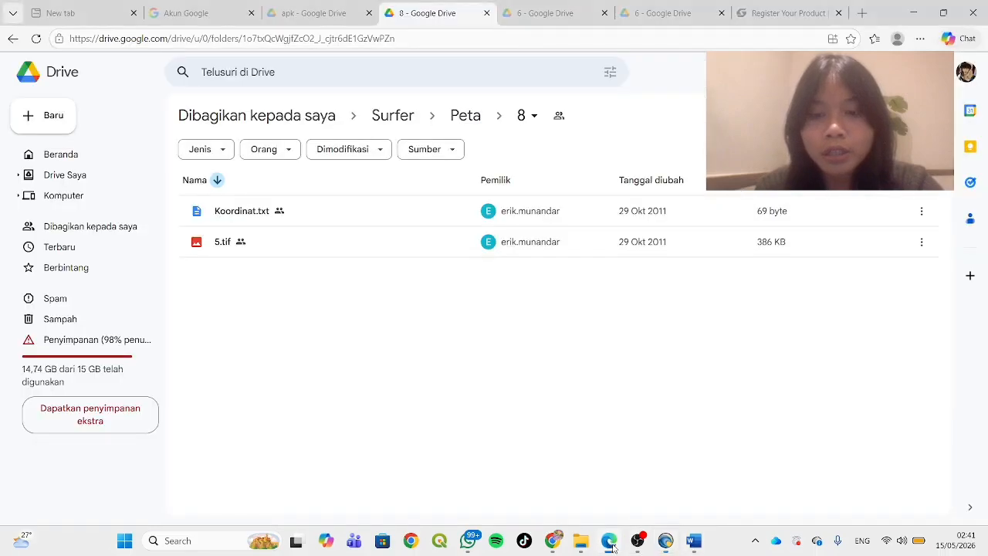
pyautogui.doubleClick(409, 222)
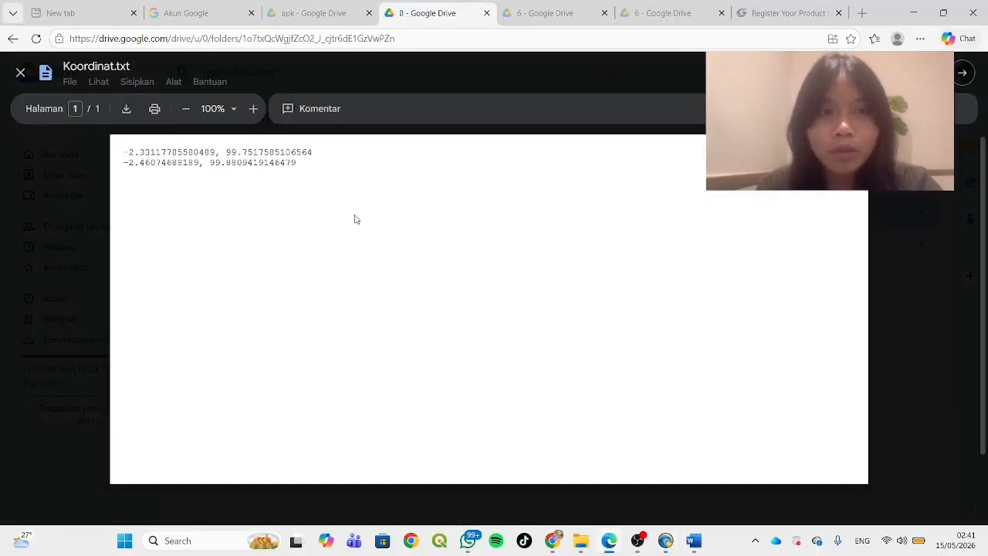
pyautogui.moveTo(124, 153); pyautogui.dragTo(316, 164)
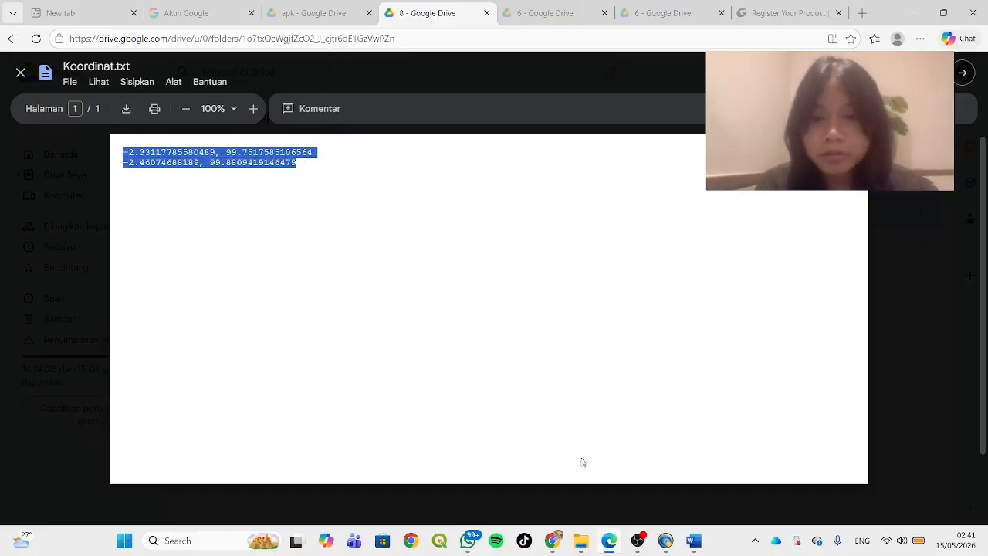
# Switch back to Surfer's Sheet5 and enter the header row with 5 in A1 and 1 in B1
pyautogui.click(671, 541)
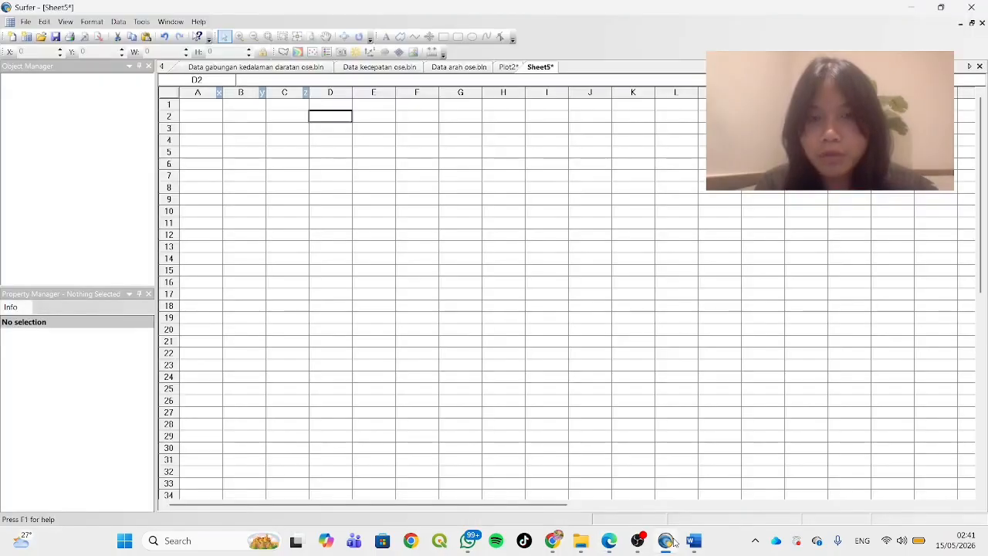
pyautogui.click(202, 107)
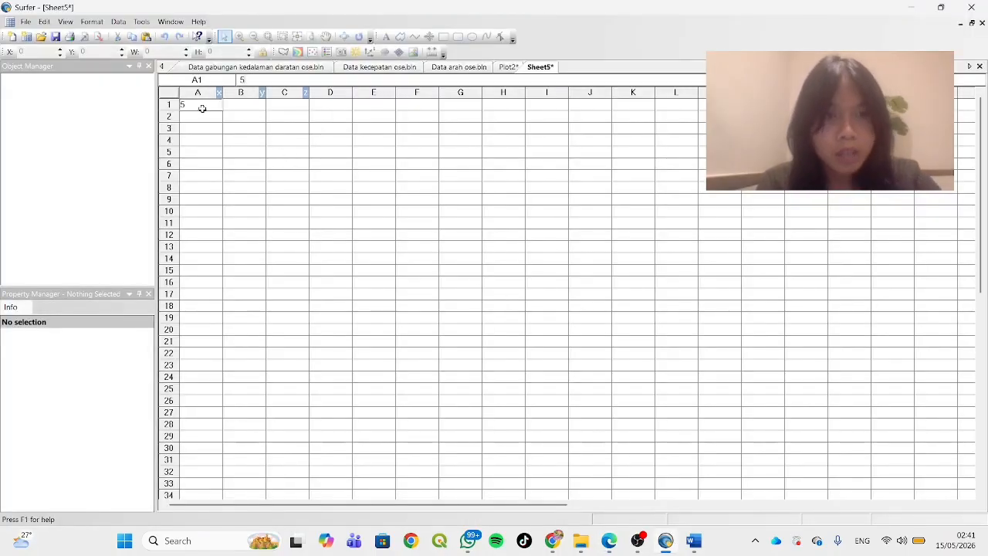
pyautogui.write('5')
pyautogui.click(233, 108)
pyautogui.write('1')
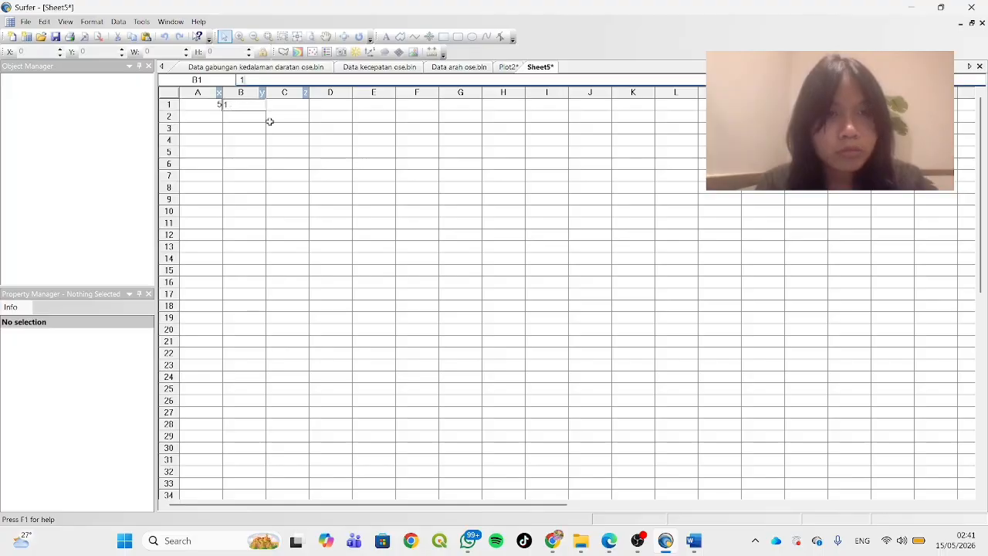
# Paste the copied coordinates into the worksheet starting at D5 as delimited data
pyautogui.click(338, 151)
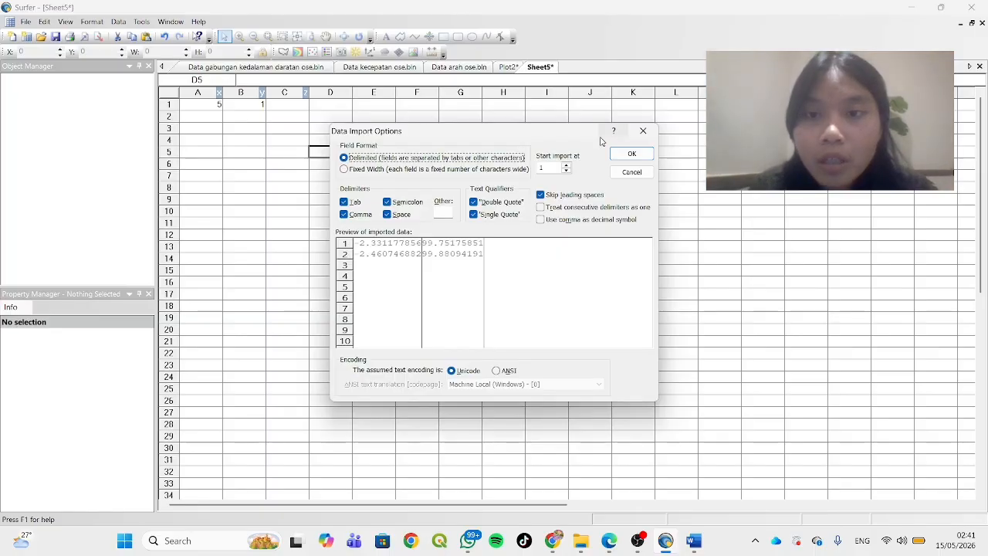
pyautogui.click(631, 153)
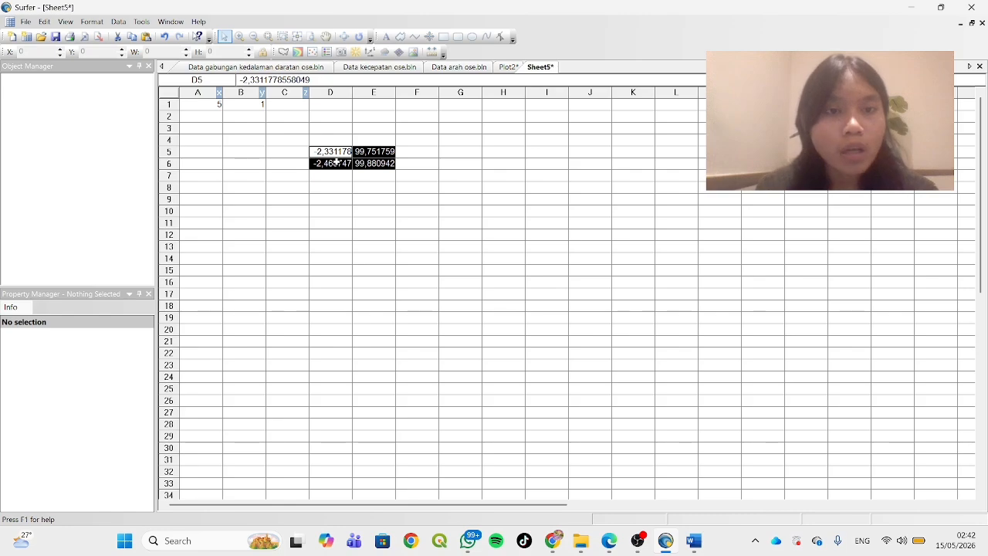
pyautogui.click(365, 163)
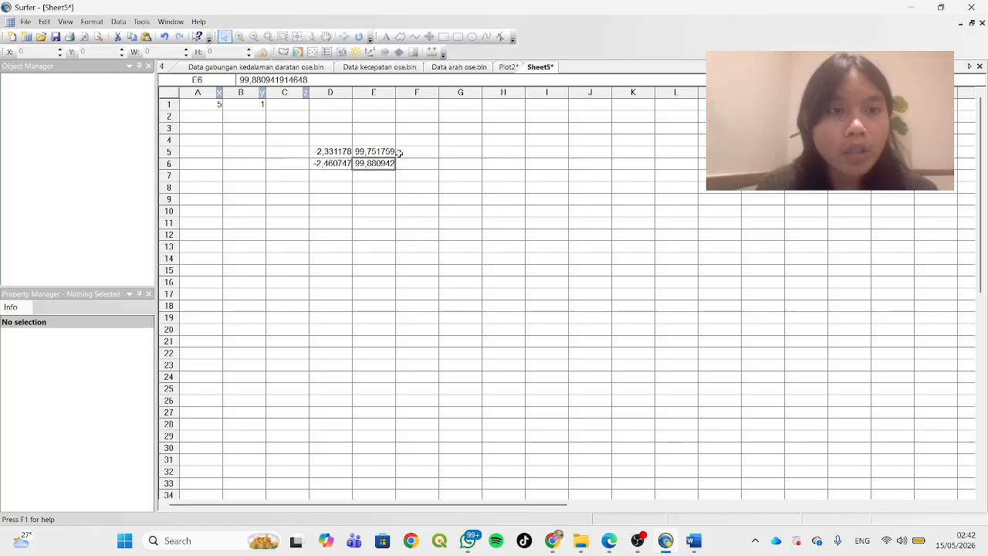
# Copy the latitude -2,460747 from D6 into cells B2, B6 and B5
pyautogui.click(335, 167)
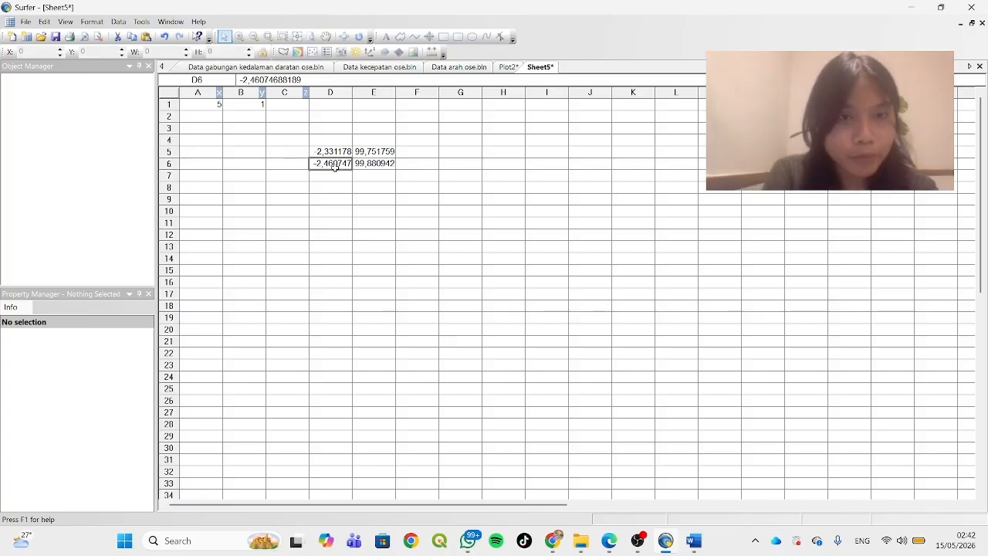
pyautogui.click(245, 116)
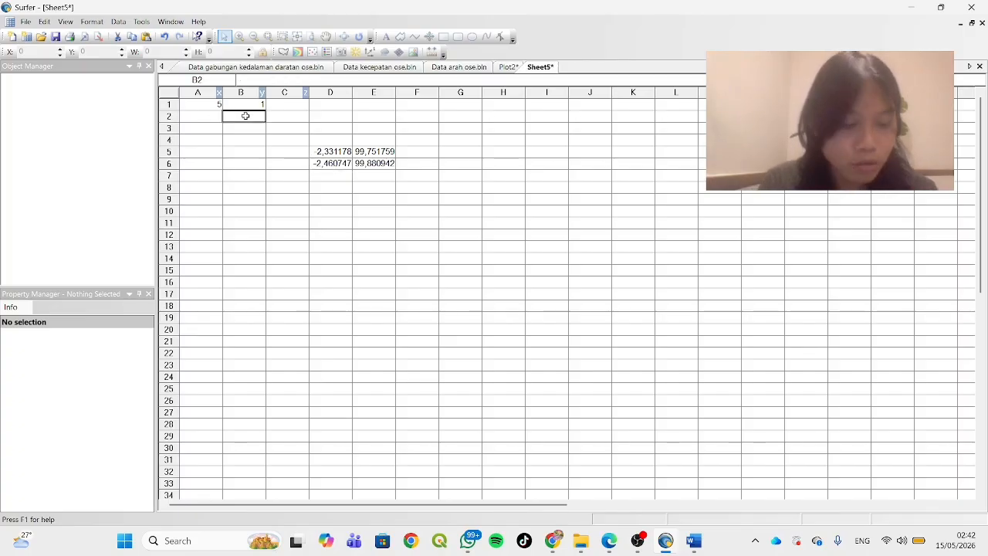
pyautogui.hotkey('ctrl', 'v')
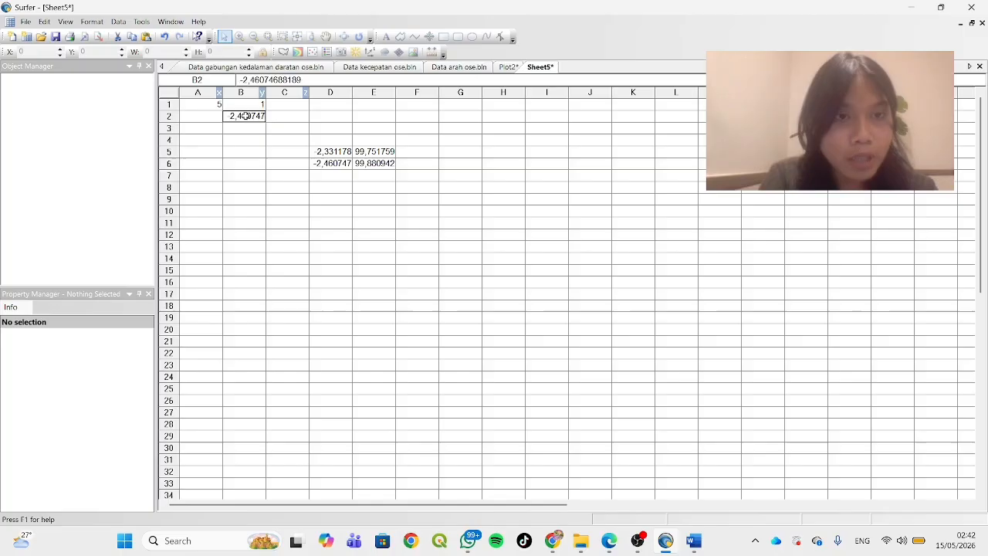
pyautogui.click(237, 162)
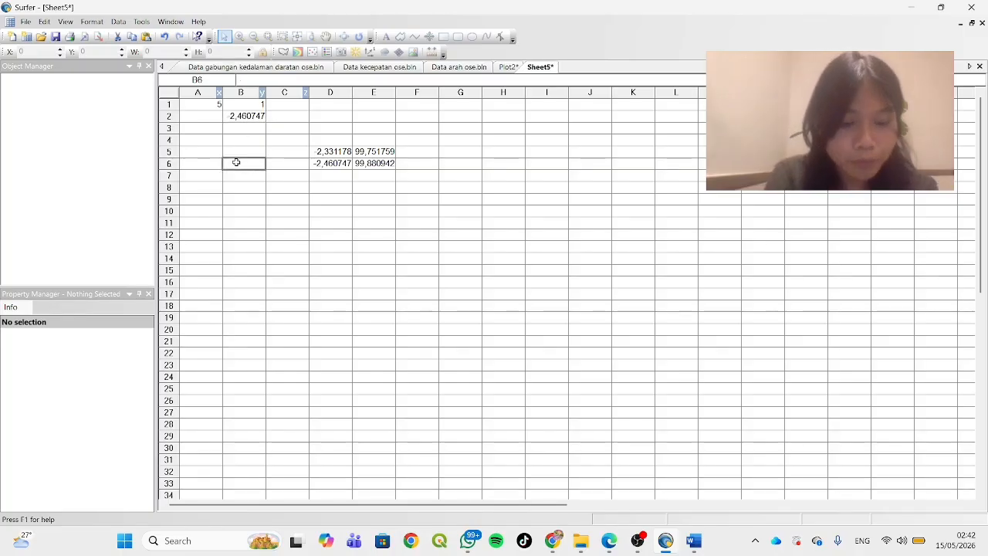
pyautogui.hotkey('ctrl', 'v')
pyautogui.click(250, 152)
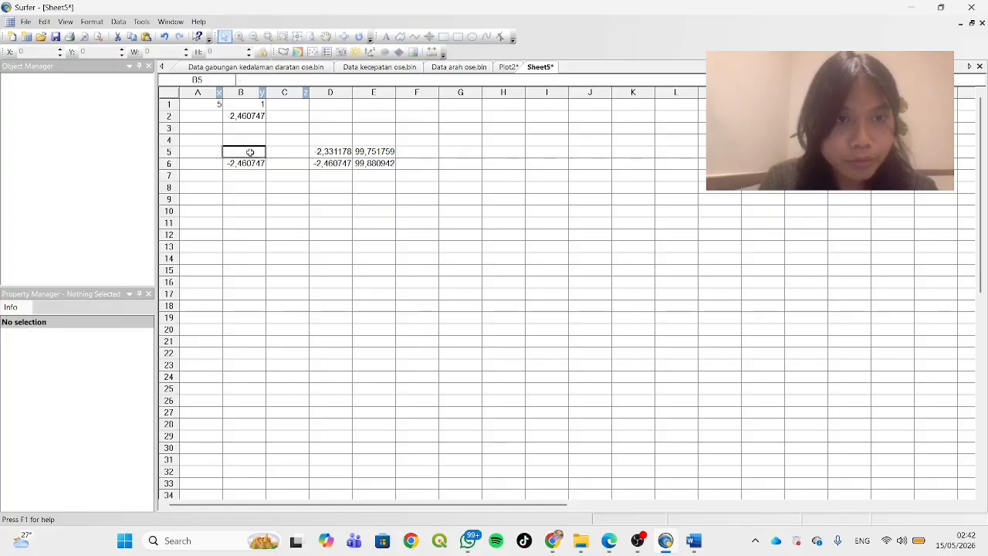
pyautogui.hotkey('ctrl', 'v')
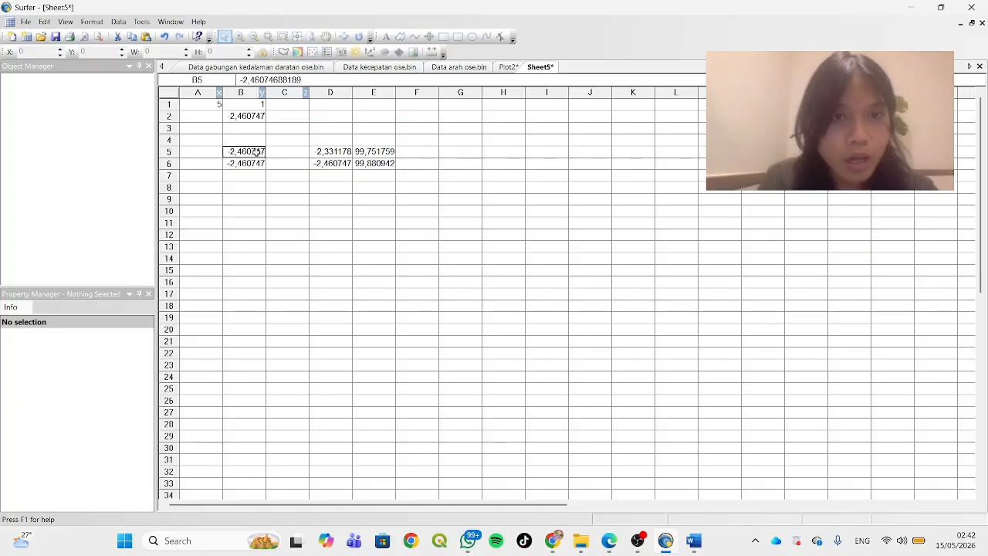
# Copy the latitude -2,331178 from D5 into cells B3 and B4
pyautogui.click(323, 152)
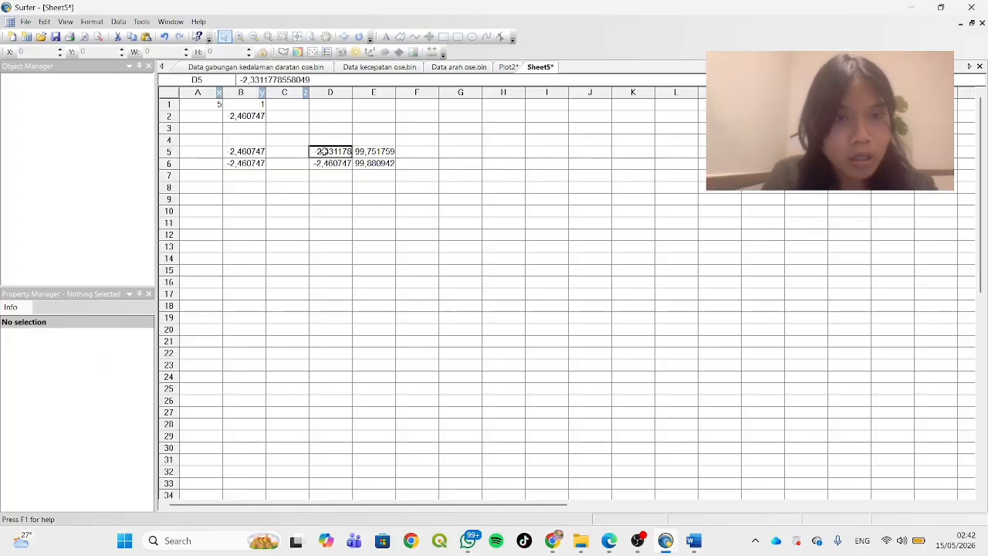
pyautogui.click(245, 129)
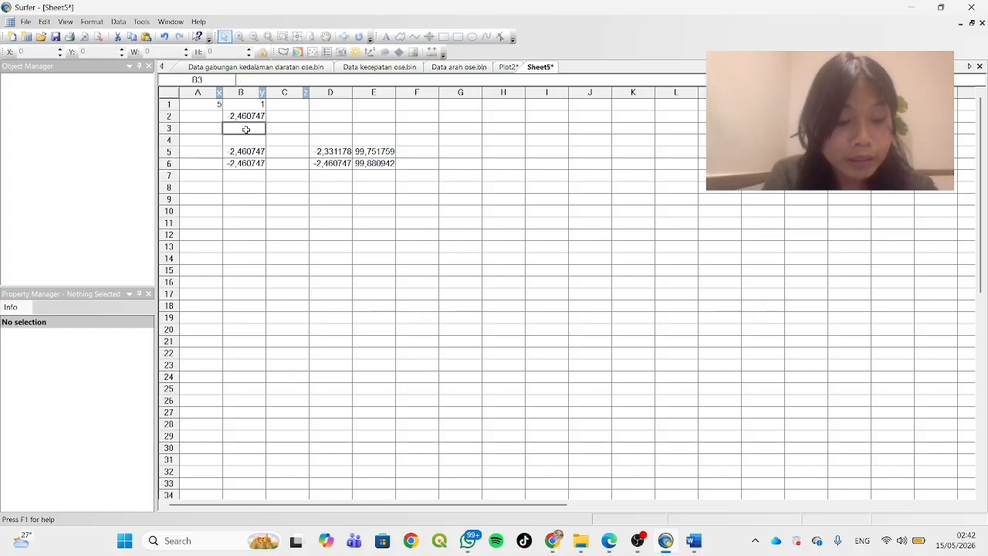
pyautogui.hotkey('ctrl', 'v')
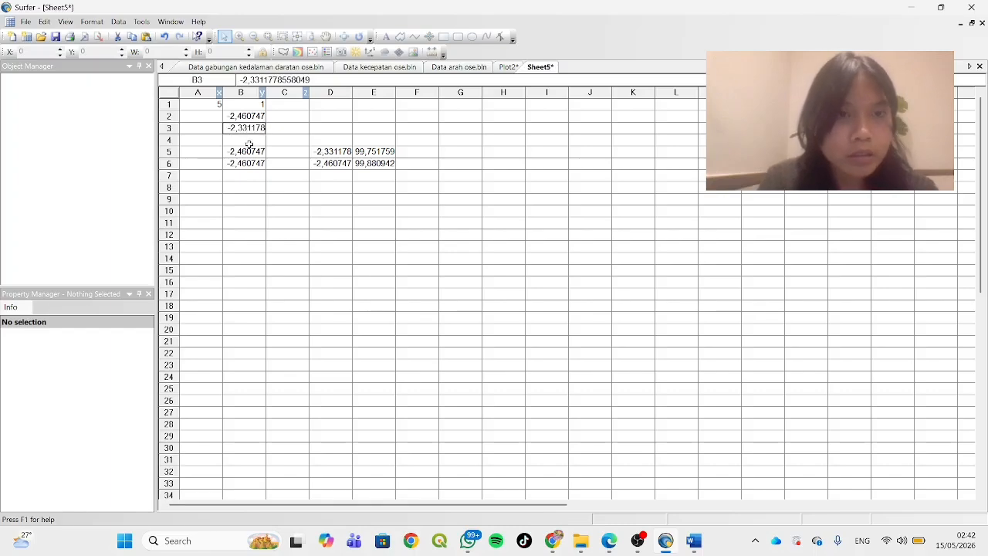
pyautogui.click(249, 144)
pyautogui.hotkey('ctrl', 'v')
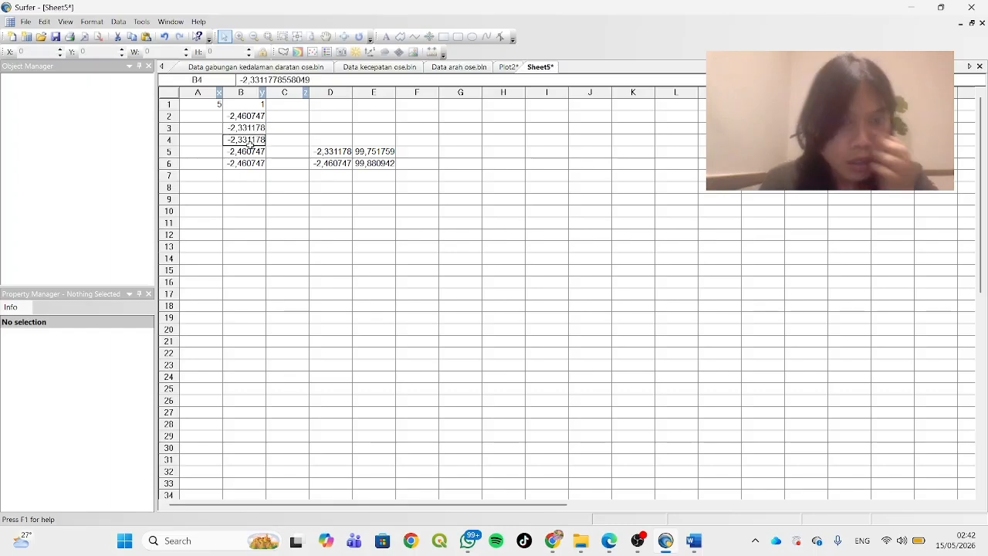
# Copy the longitude 99,880942 from E6 into cells A2, A6 and A5
pyautogui.click(384, 162)
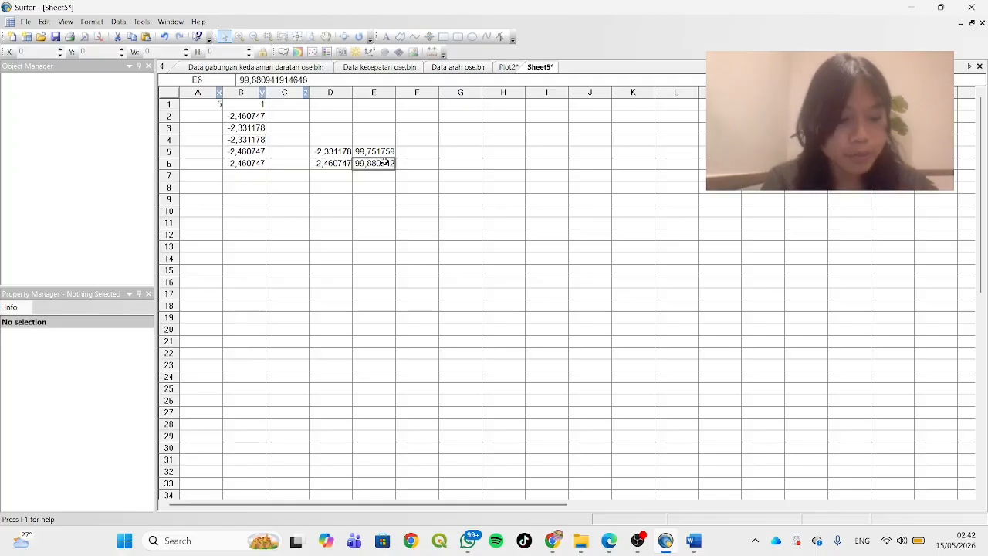
pyautogui.click(201, 115)
pyautogui.hotkey('ctrl', 'v')
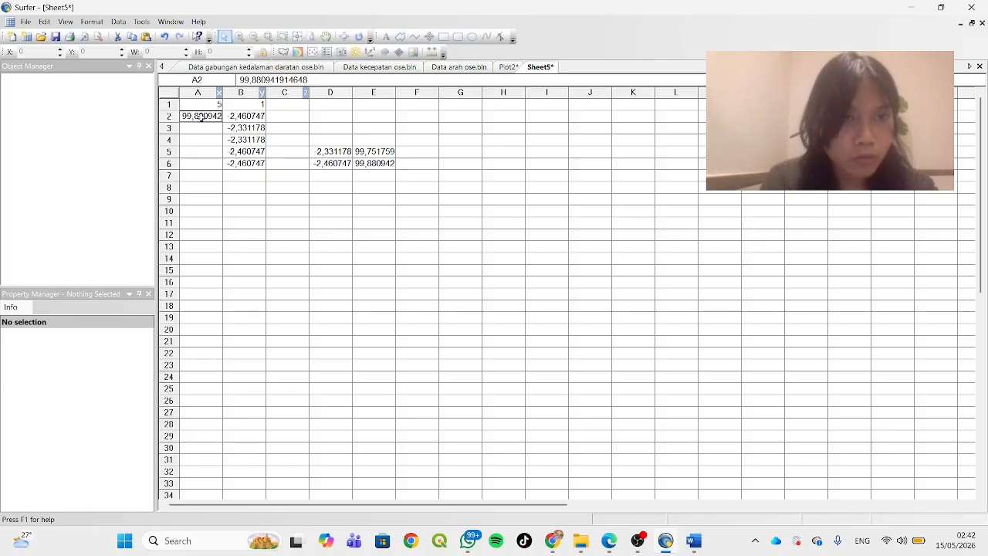
pyautogui.click(204, 165)
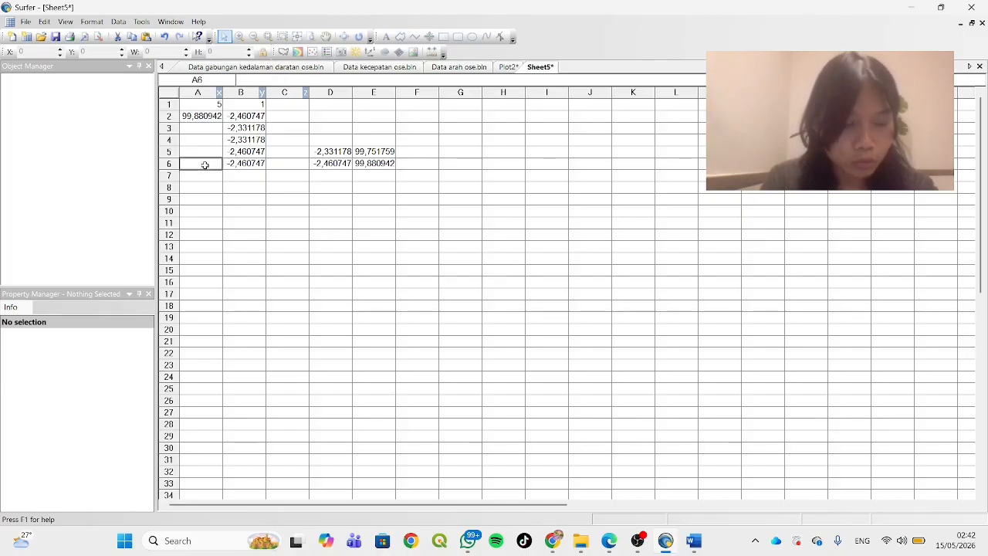
pyautogui.hotkey('ctrl', 'v')
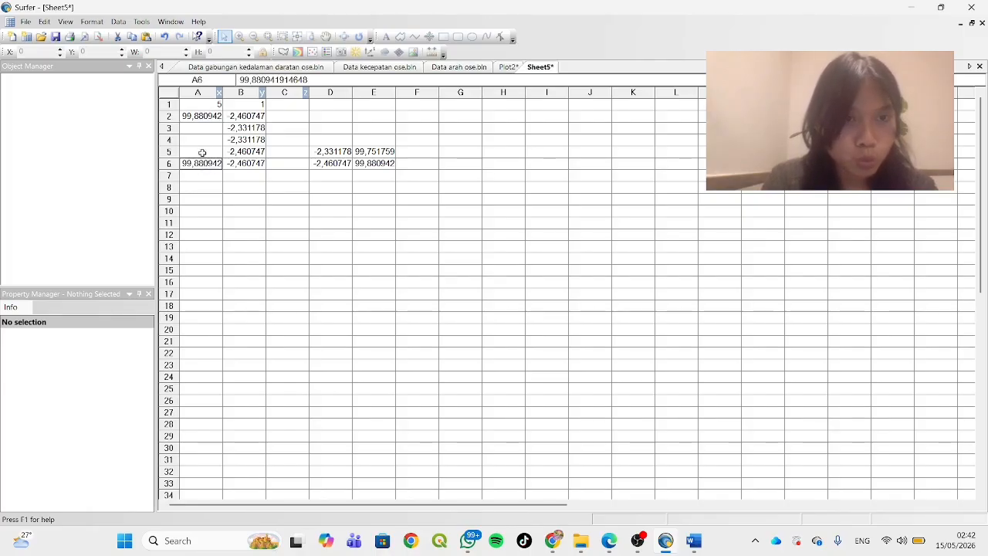
pyautogui.click(201, 152)
pyautogui.hotkey('ctrl', 'v')
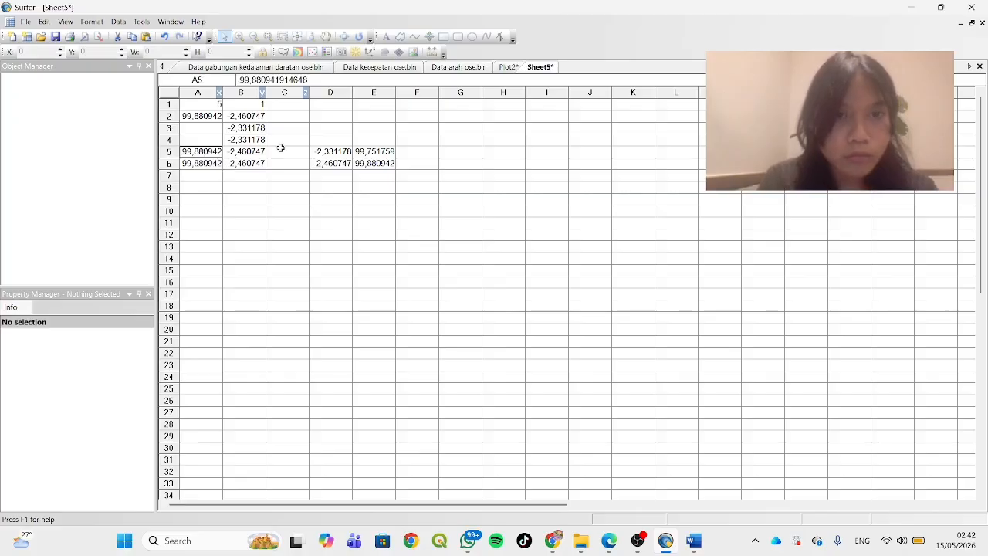
# Copy the longitude 99,751759 from E5 into cells A3 and A4
pyautogui.click(372, 151)
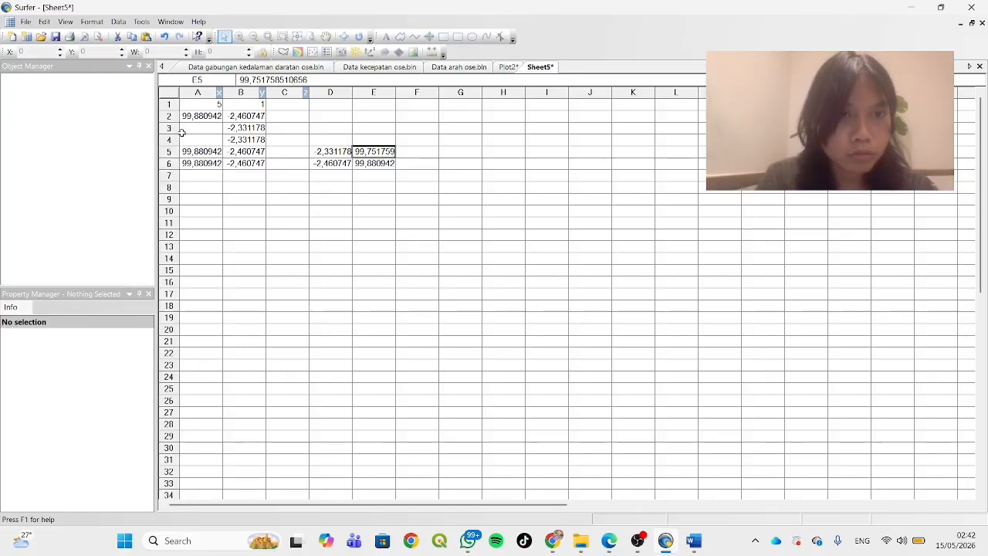
pyautogui.click(199, 127)
pyautogui.hotkey('ctrl', 'v')
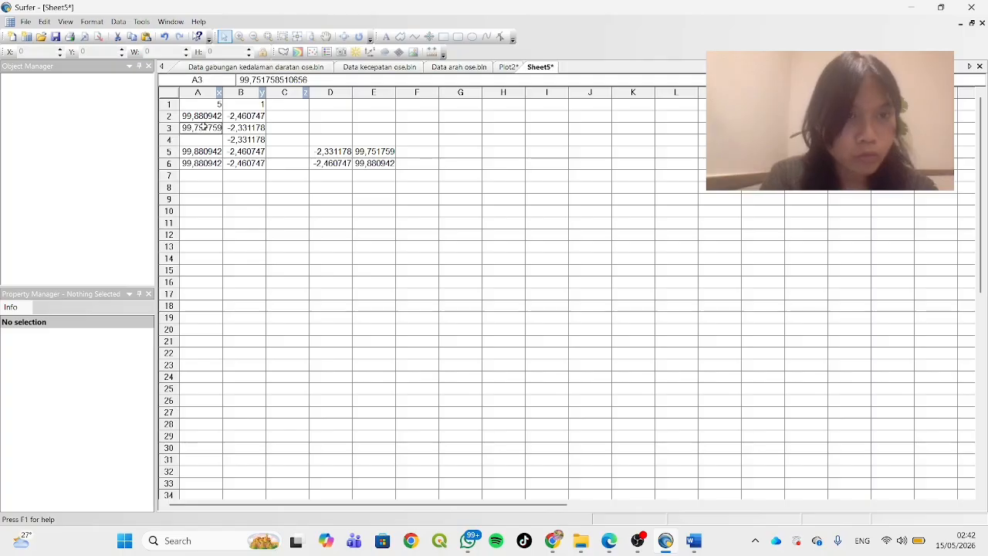
pyautogui.click(200, 139)
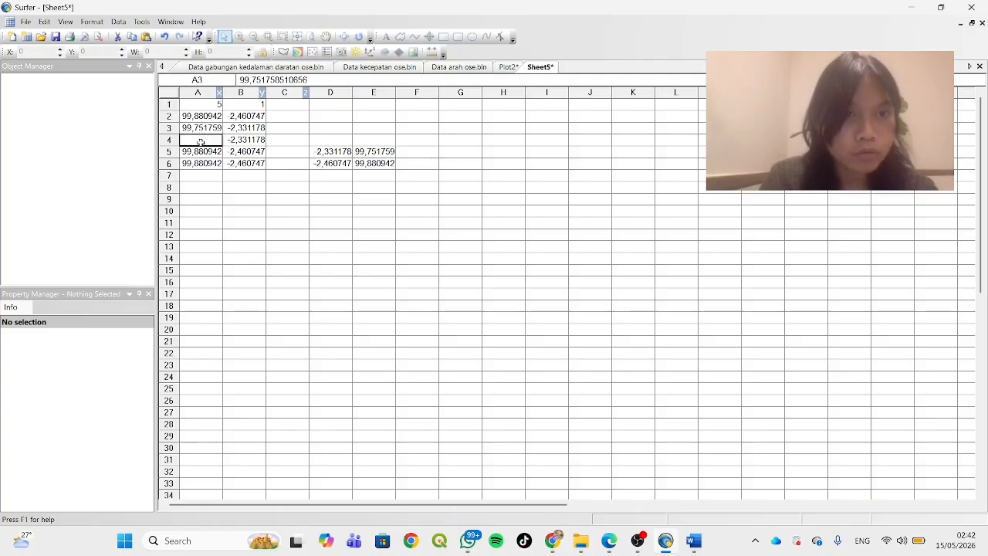
pyautogui.hotkey('ctrl', 'v')
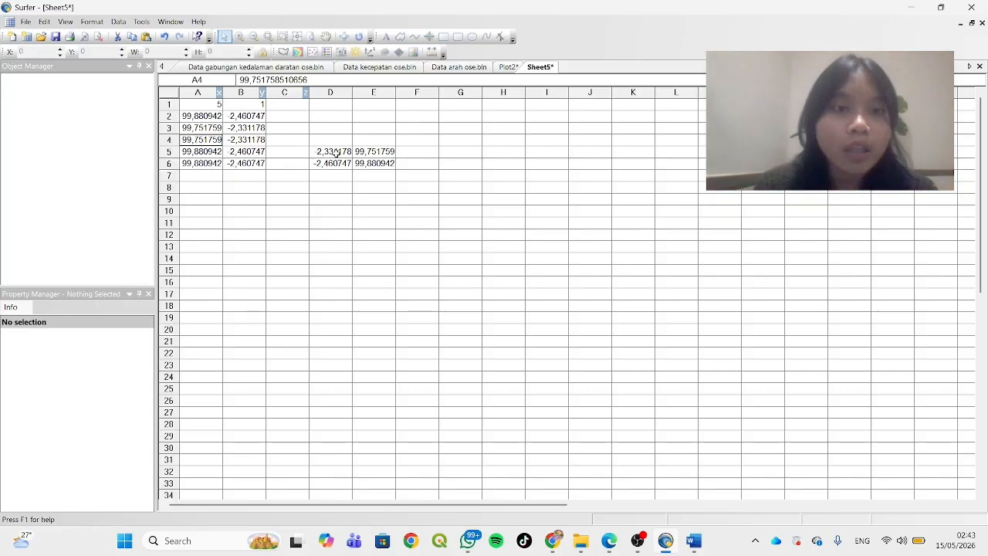
# Clear the helper coordinates from cells D5 to E6
pyautogui.moveTo(336, 152); pyautogui.dragTo(380, 160)
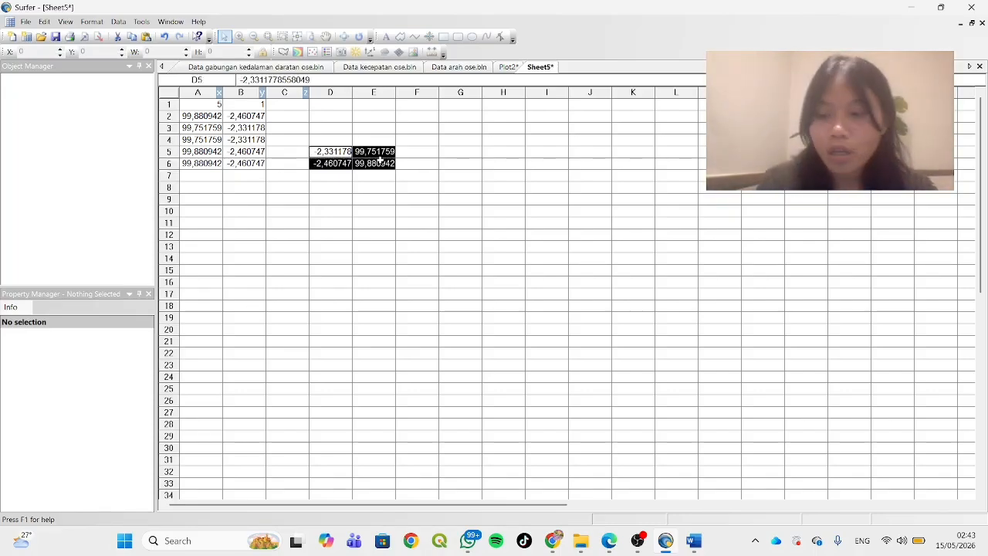
pyautogui.press('Delete')
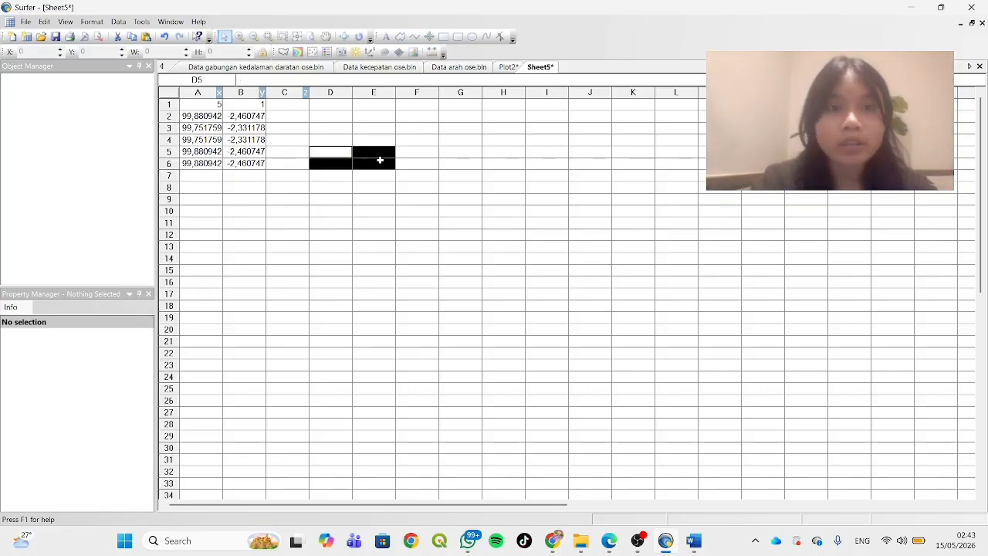
pyautogui.click(290, 176)
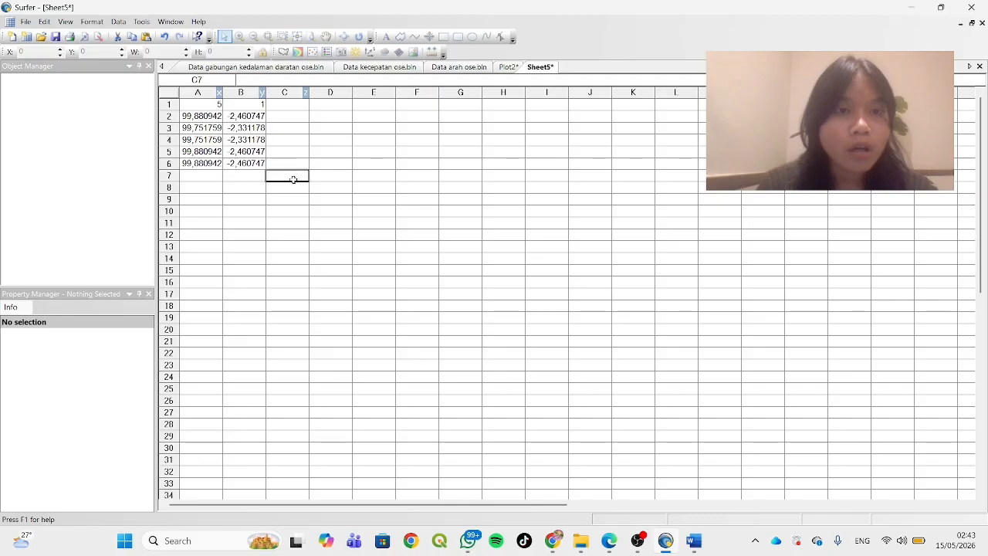
# Save the worksheet in Downloads as a Golden Software Blanking file named Data mentah ose
pyautogui.click(27, 22)
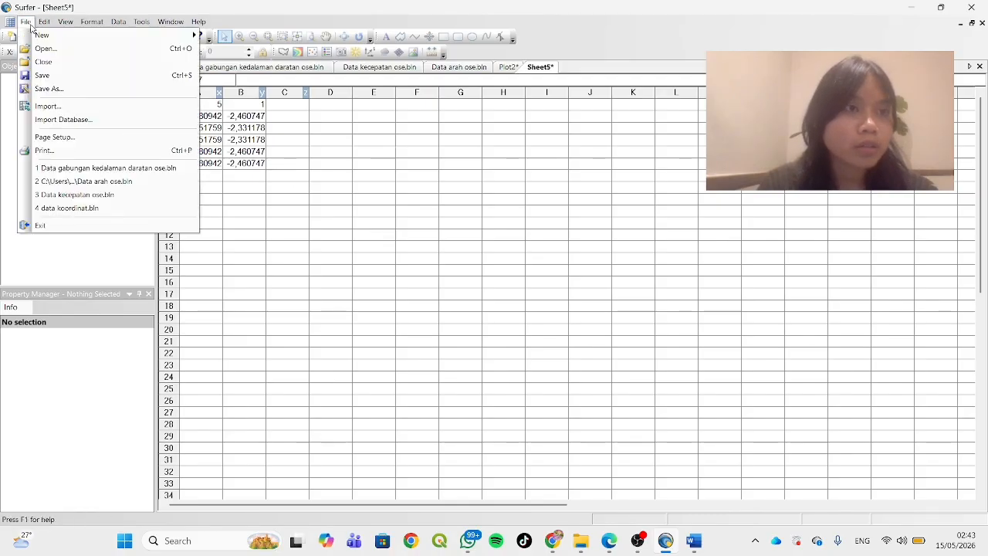
pyautogui.click(109, 90)
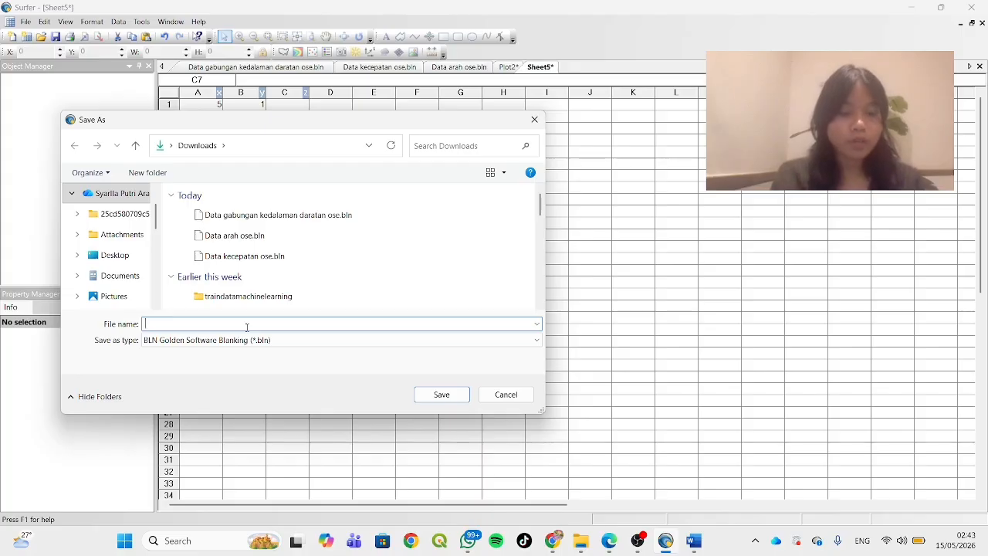
pyautogui.write('Da')
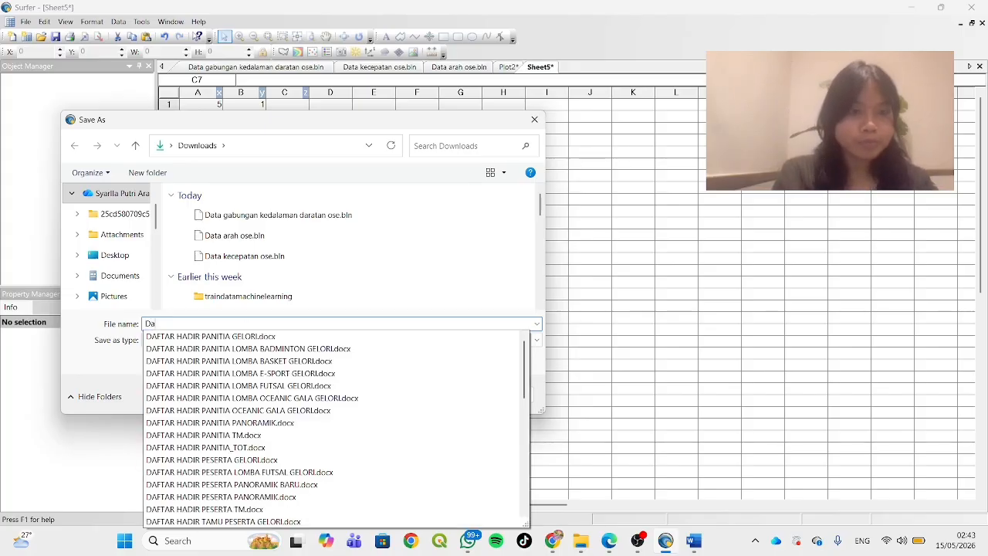
pyautogui.write('ta mentah')
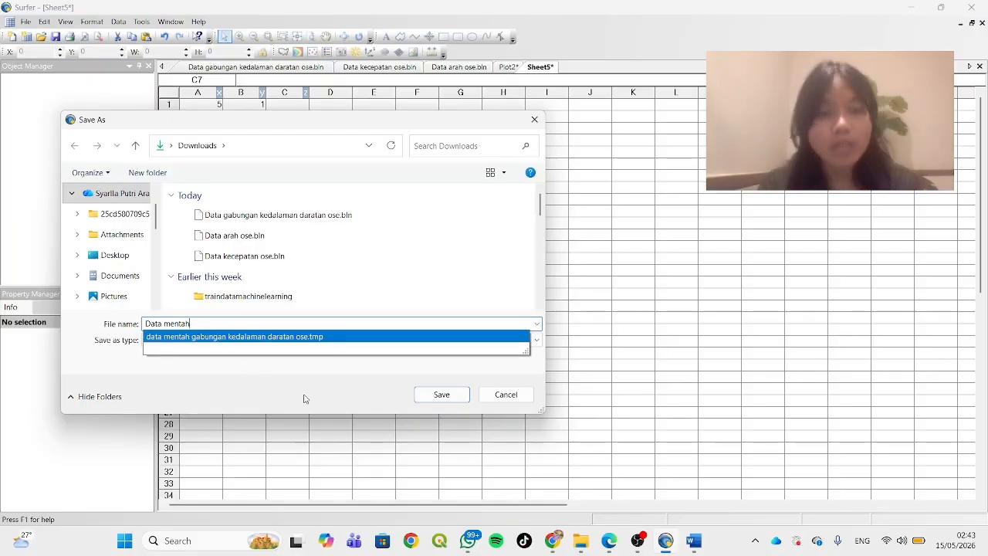
pyautogui.write('o')
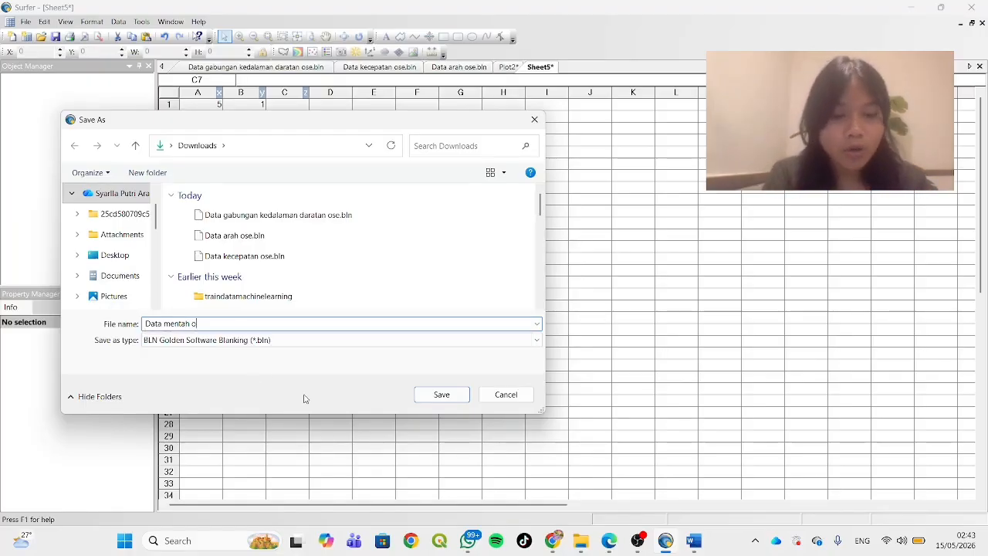
pyautogui.write('se')
pyautogui.click(435, 395)
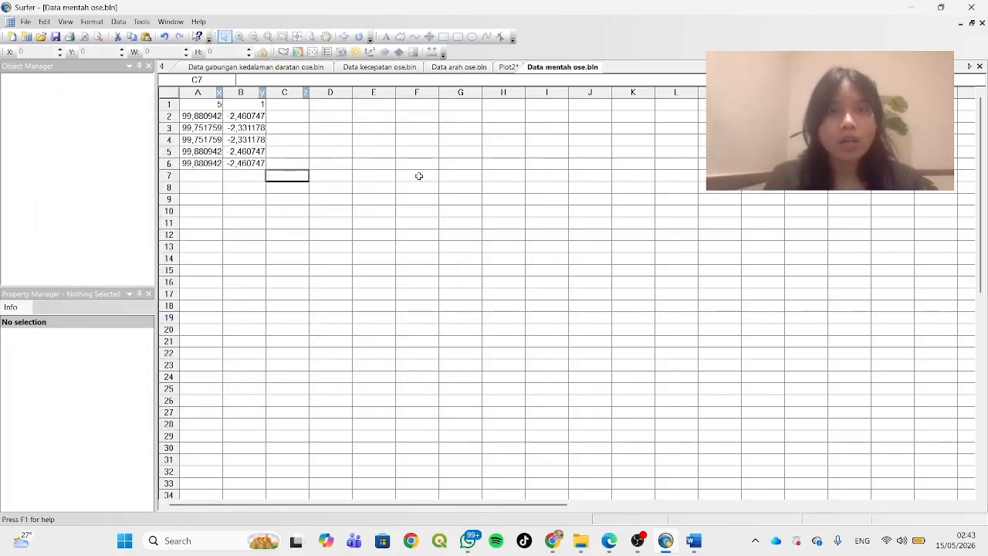
# Create a new base map from Data mentah ose.bln in the Plot2 document
pyautogui.click(507, 68)
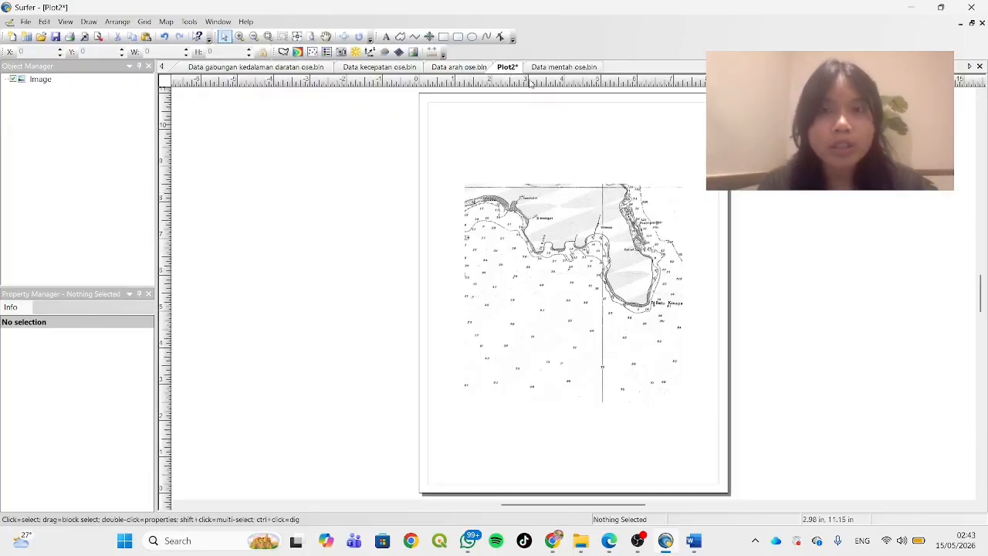
pyautogui.click(166, 23)
pyautogui.moveTo(193, 37)
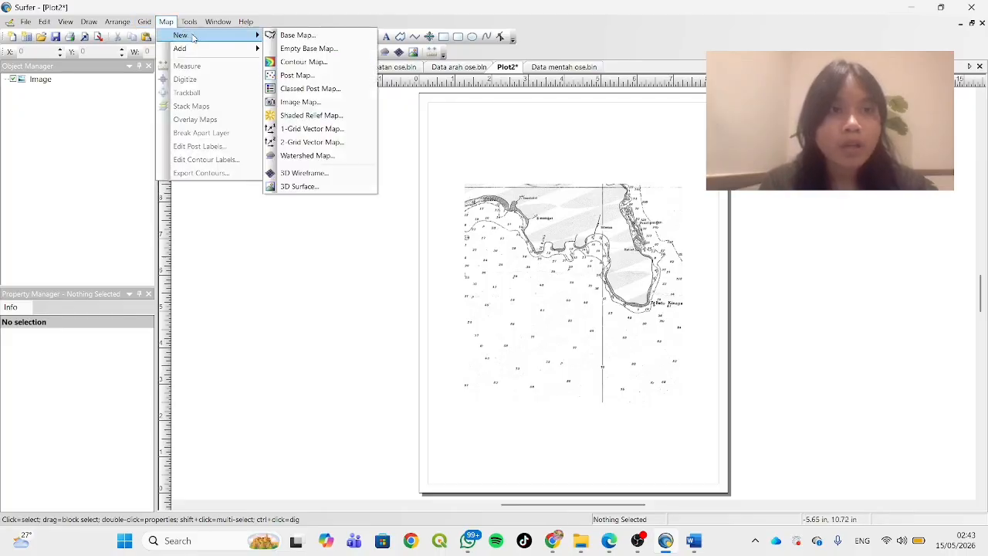
pyautogui.click(298, 35)
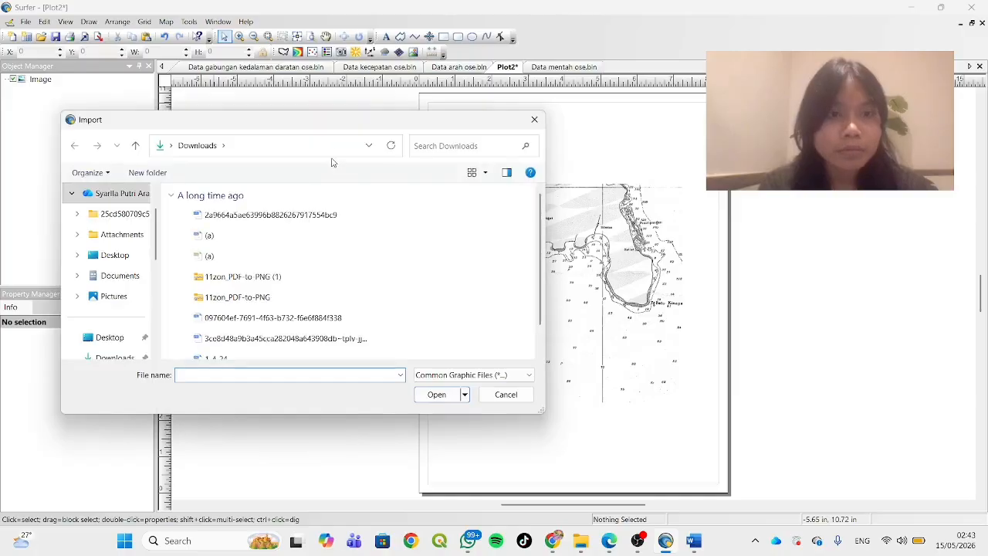
pyautogui.click(332, 220)
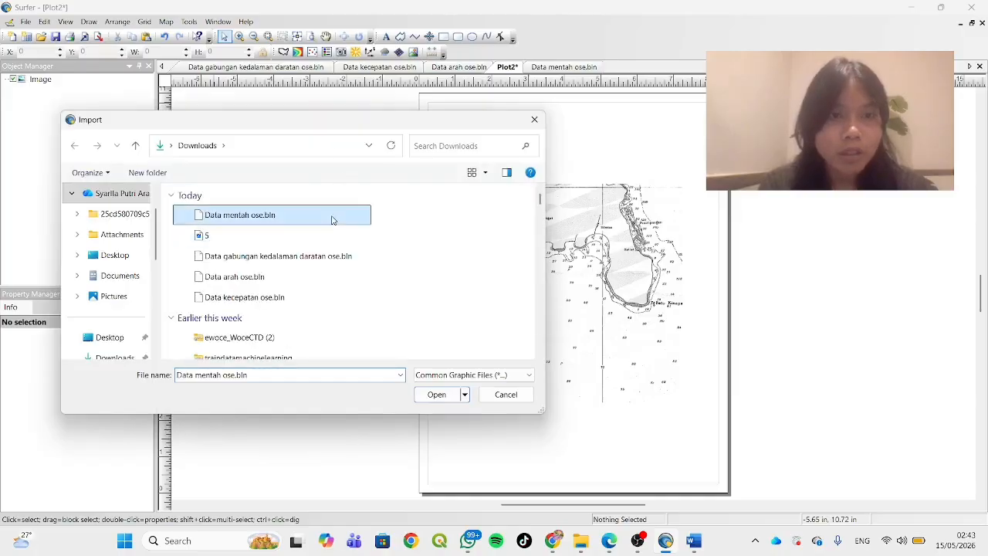
pyautogui.click(441, 399)
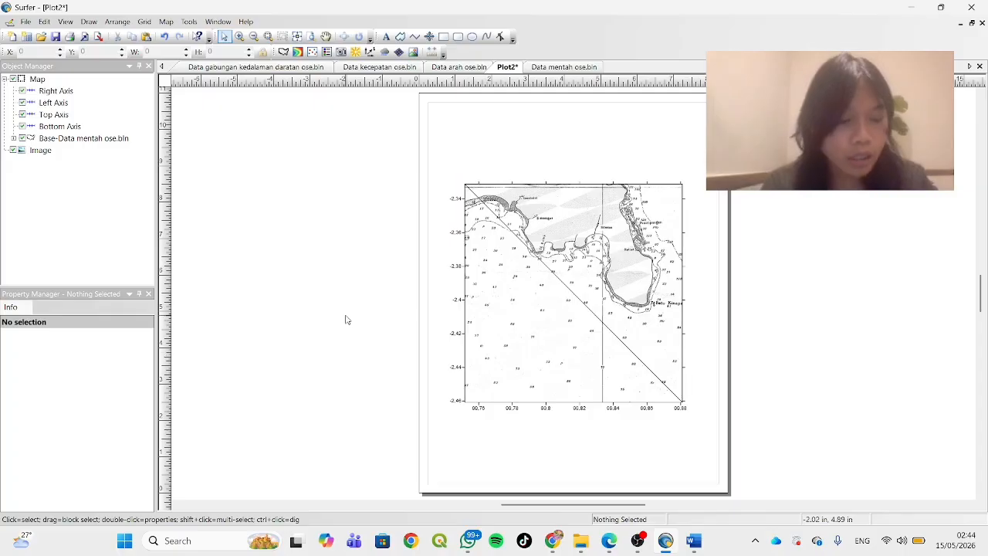
# Digitize two depth soundings near the upper edge of the selected map and image, appending depths -37 and -149 to their coordinates
pyautogui.hotkey('ctrl', 'a')
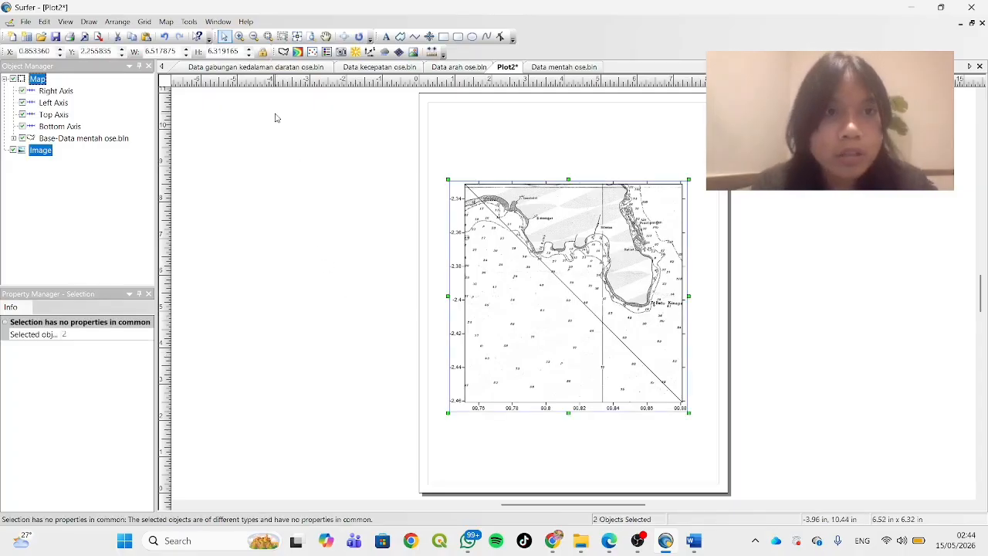
pyautogui.click(168, 21)
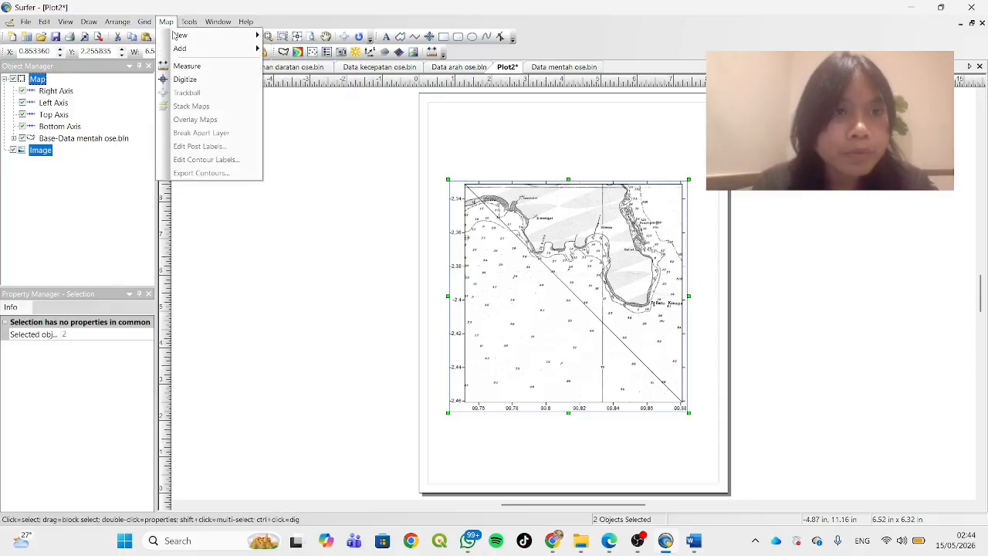
pyautogui.click(213, 79)
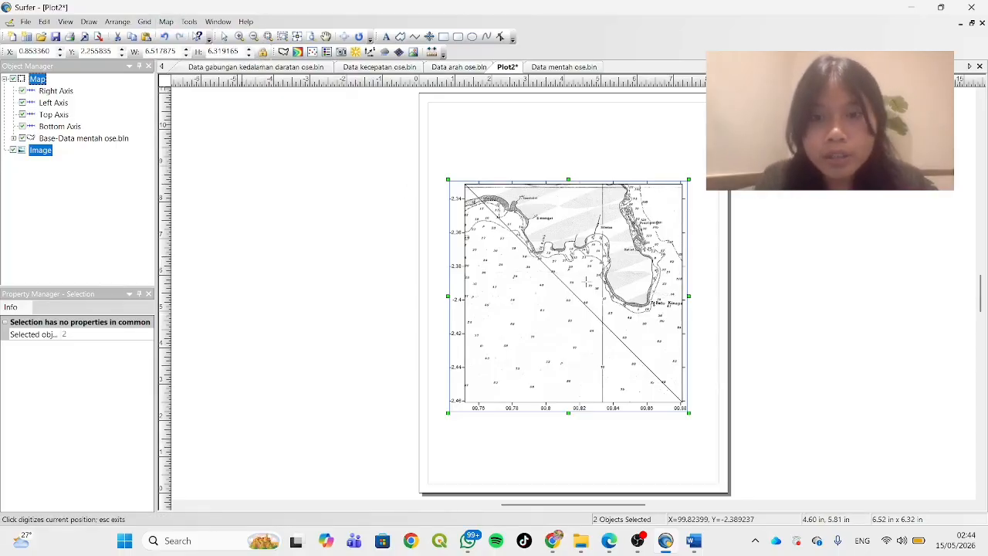
pyautogui.scroll(-2, 585, 264)
pyautogui.scroll(5, 584, 264)
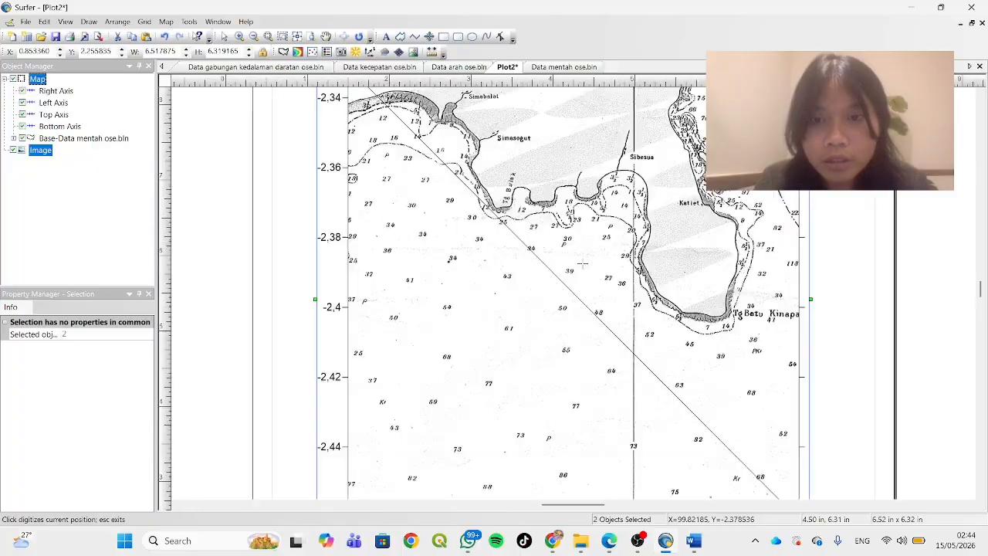
pyautogui.scroll(4, 583, 264)
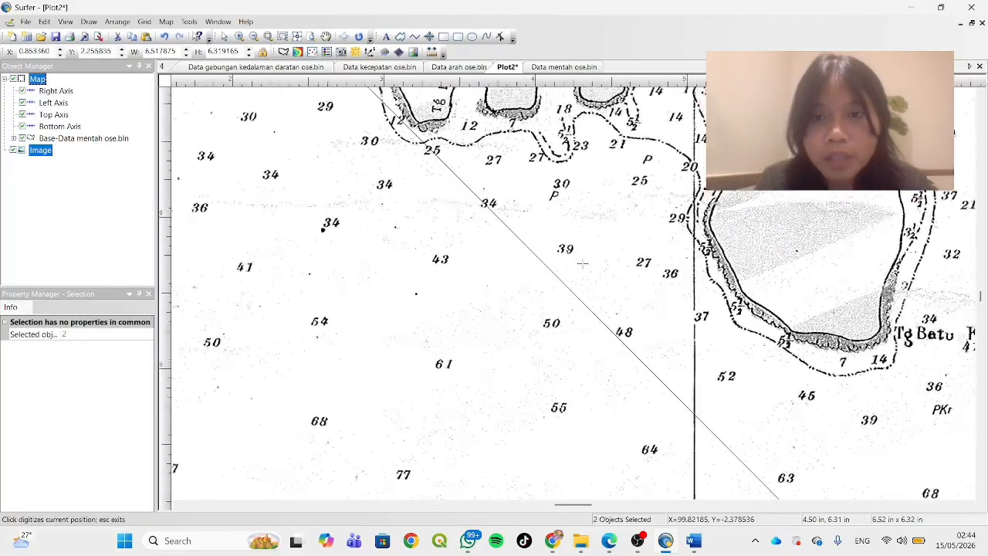
pyautogui.scroll(-2, 583, 264)
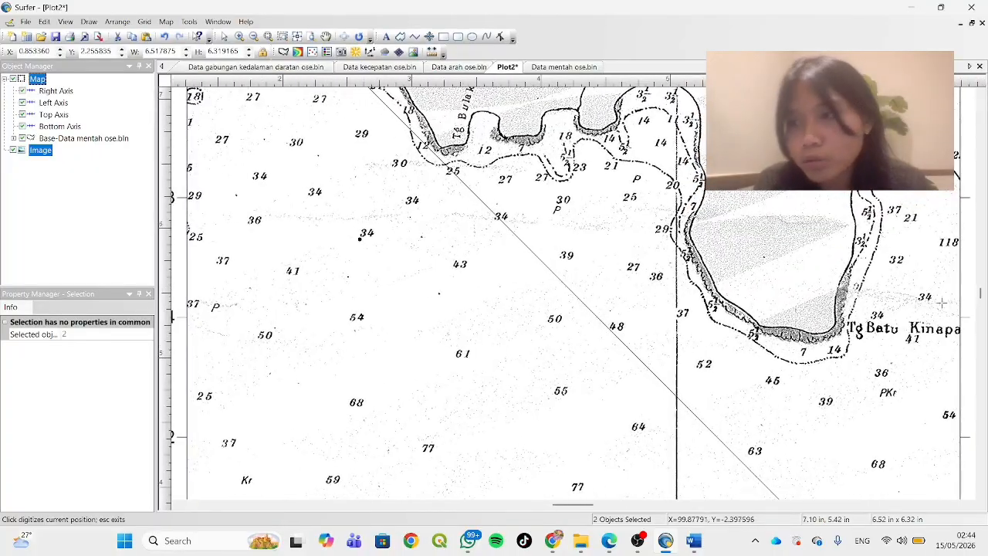
pyautogui.moveTo(979, 290); pyautogui.dragTo(981, 284)
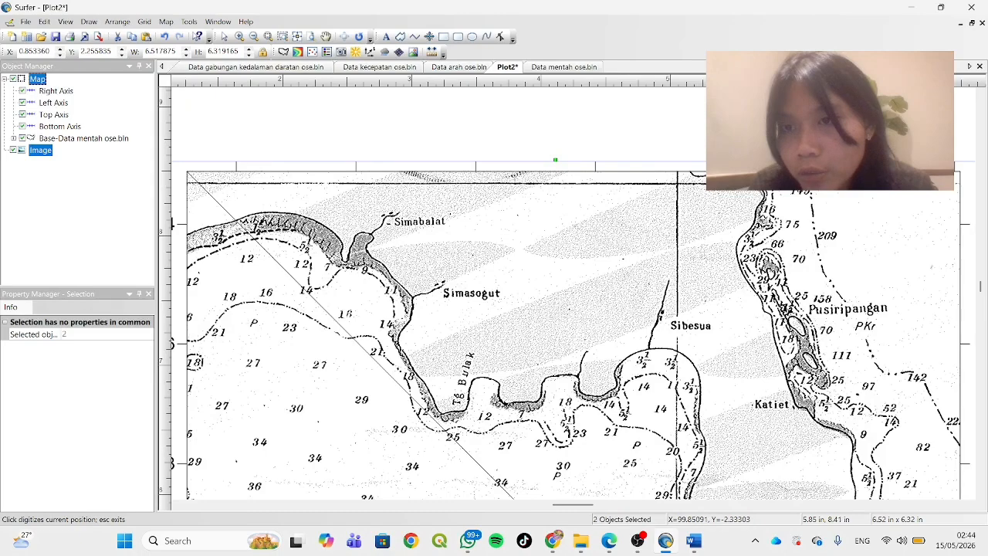
pyautogui.click(779, 179)
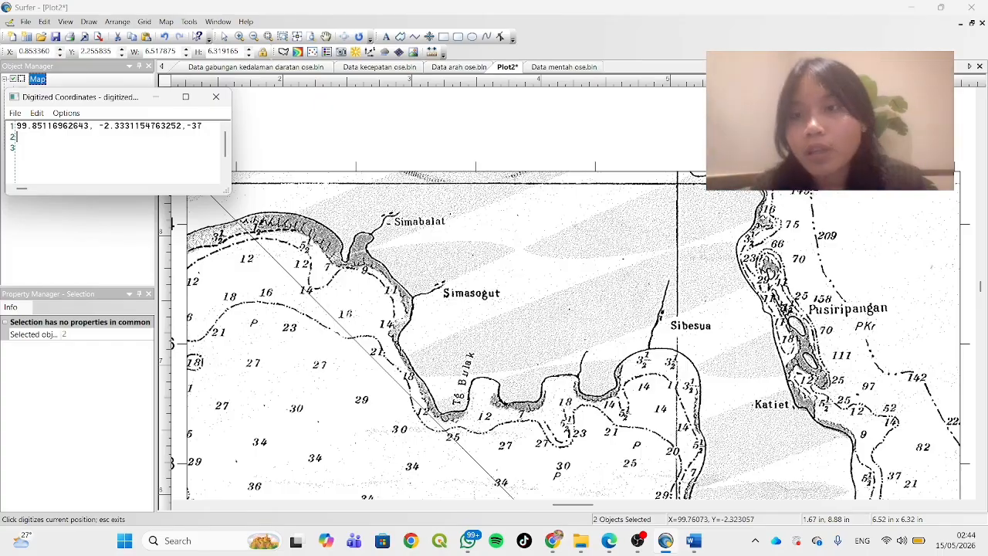
pyautogui.click(555, 160)
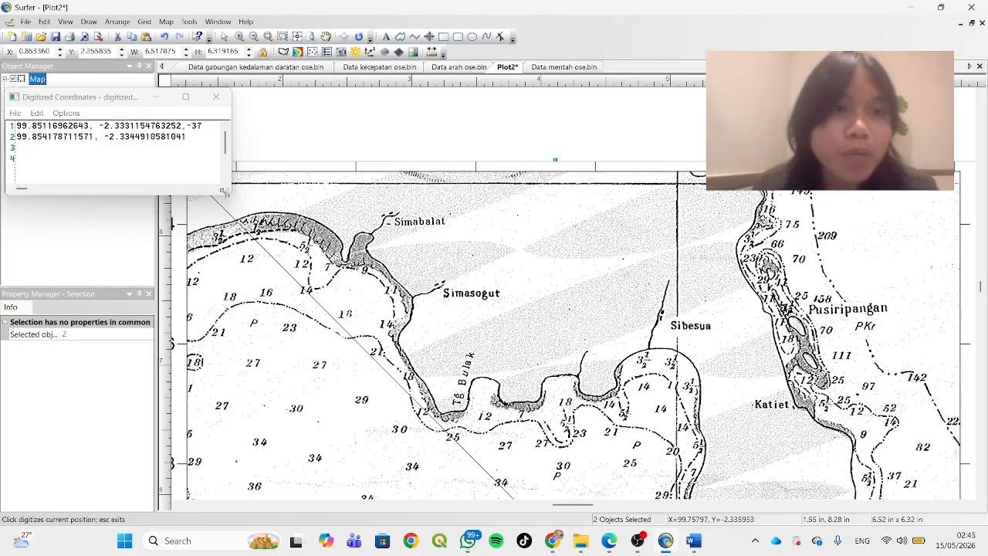
pyautogui.click(195, 137)
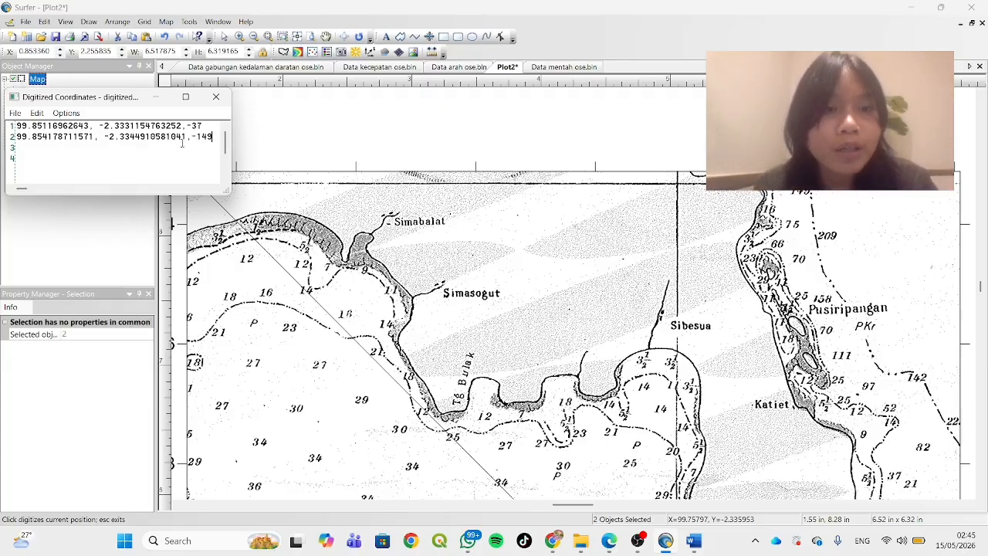
# Open saving of the digitized coordinates as a boundary file, cancel it, and close the coordinates without saving
pyautogui.click(14, 113)
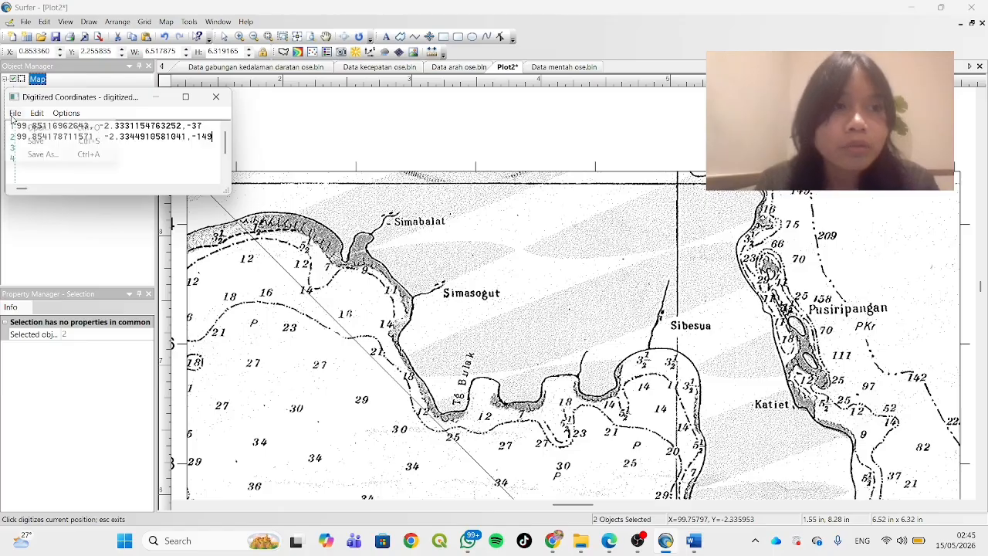
pyautogui.click(65, 156)
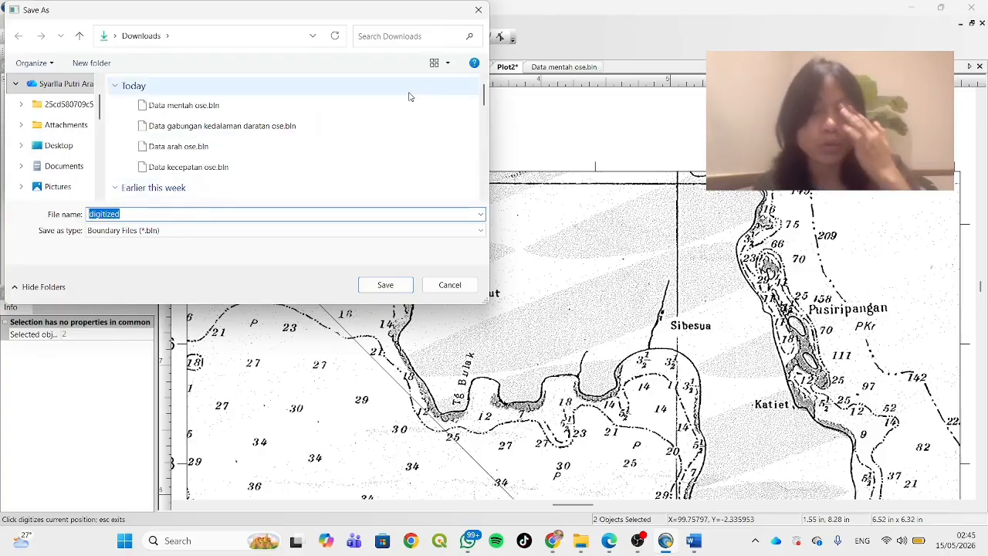
pyautogui.click(479, 11)
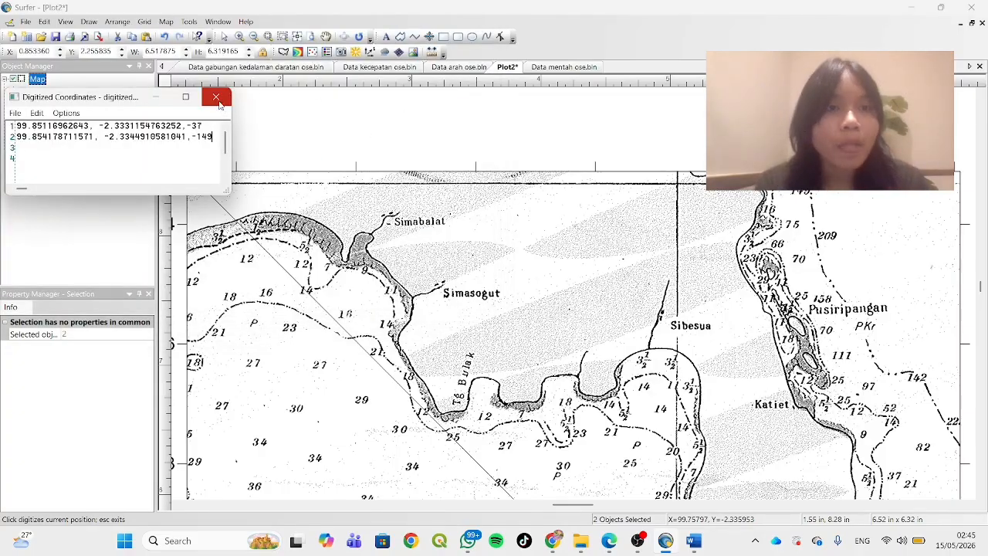
pyautogui.click(216, 99)
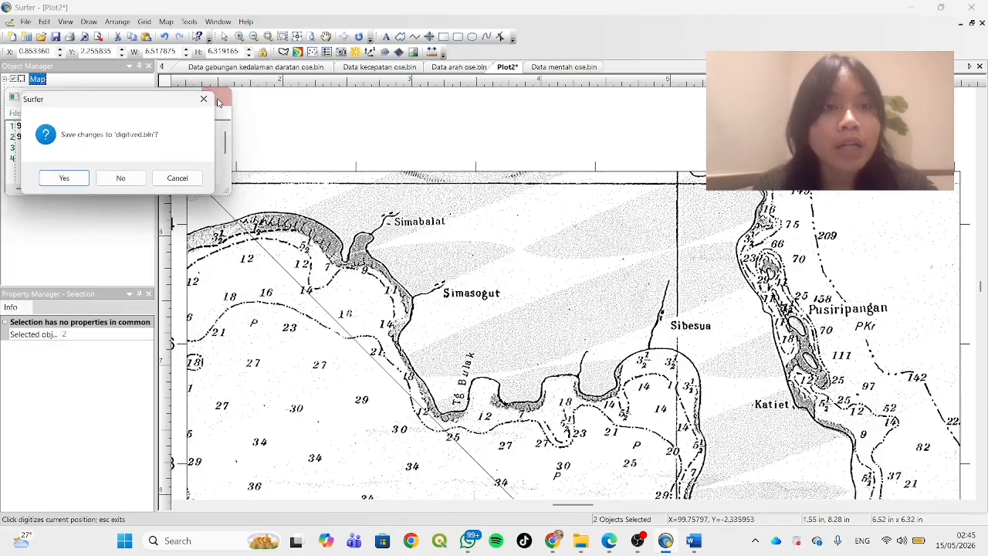
pyautogui.click(123, 180)
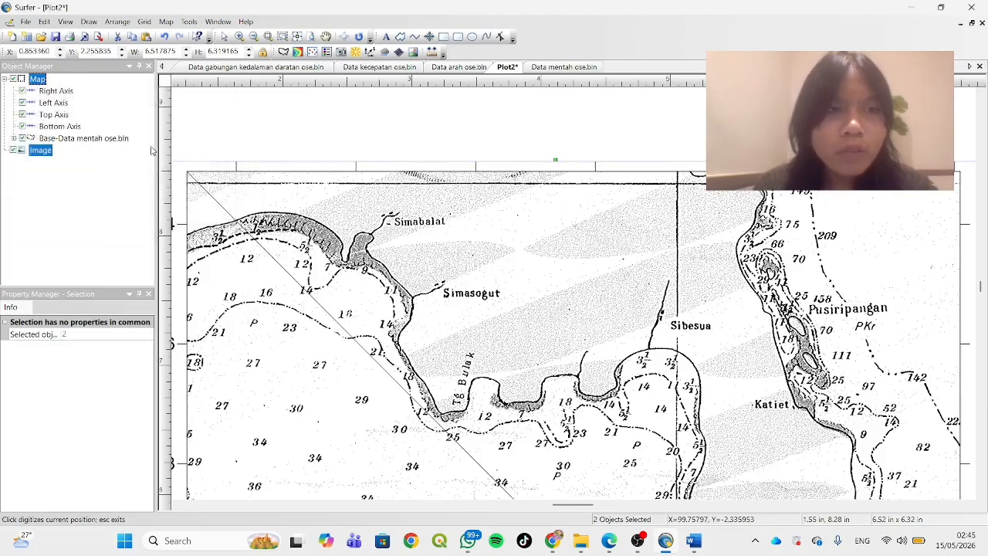
# Examine the block of depth coordinates starting at row 7 of the Data gabungan kedalaman daratan ose.bln worksheet
pyautogui.click(309, 68)
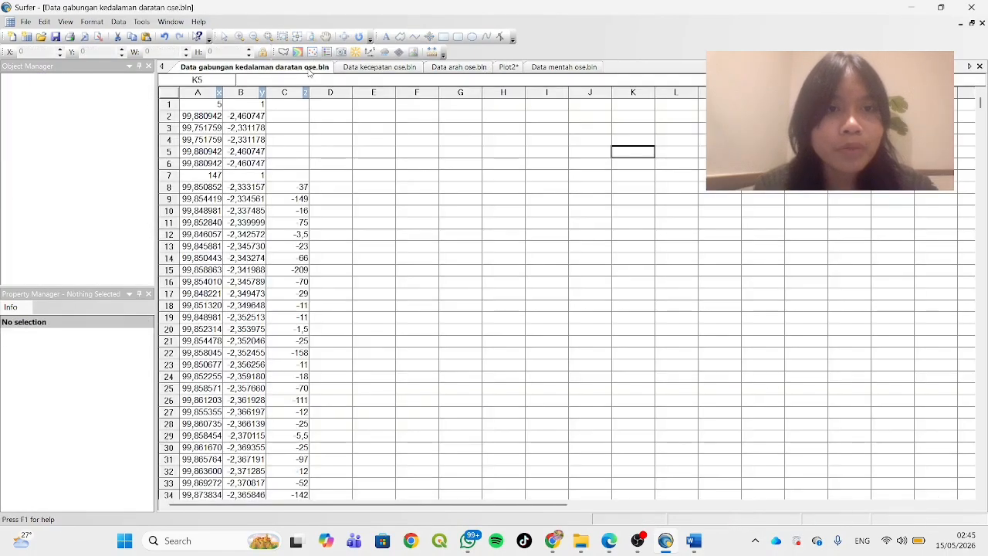
pyautogui.click(212, 175)
pyautogui.moveTo(212, 175); pyautogui.dragTo(293, 280)
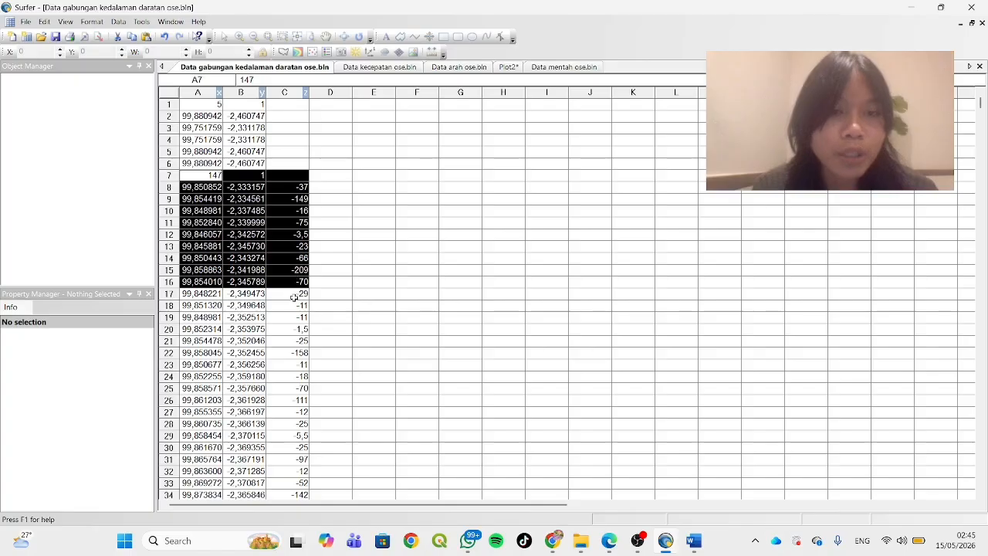
pyautogui.click(338, 178)
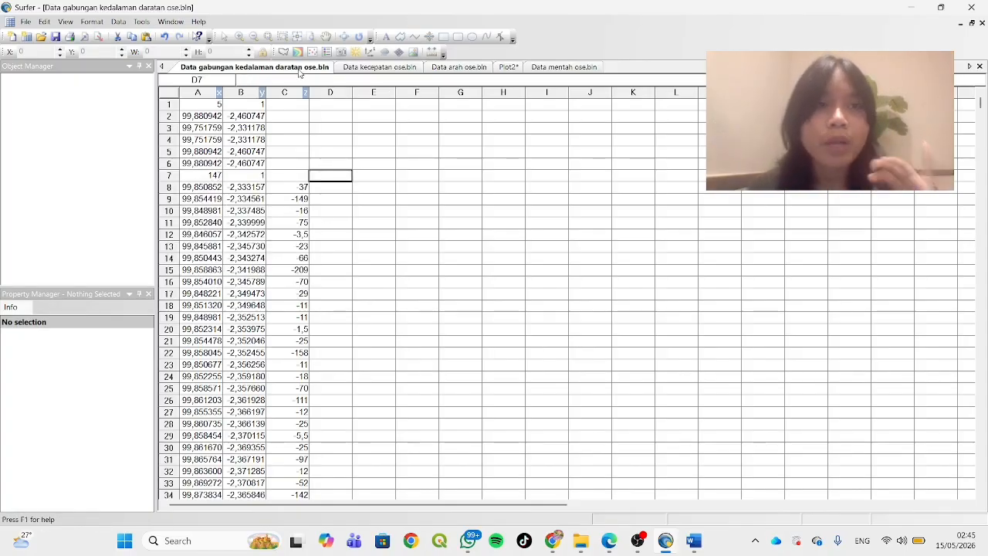
# Digitize a coastline point near the upper edge of the map in Plot2 and append the value 0 to its coordinates
pyautogui.click(508, 67)
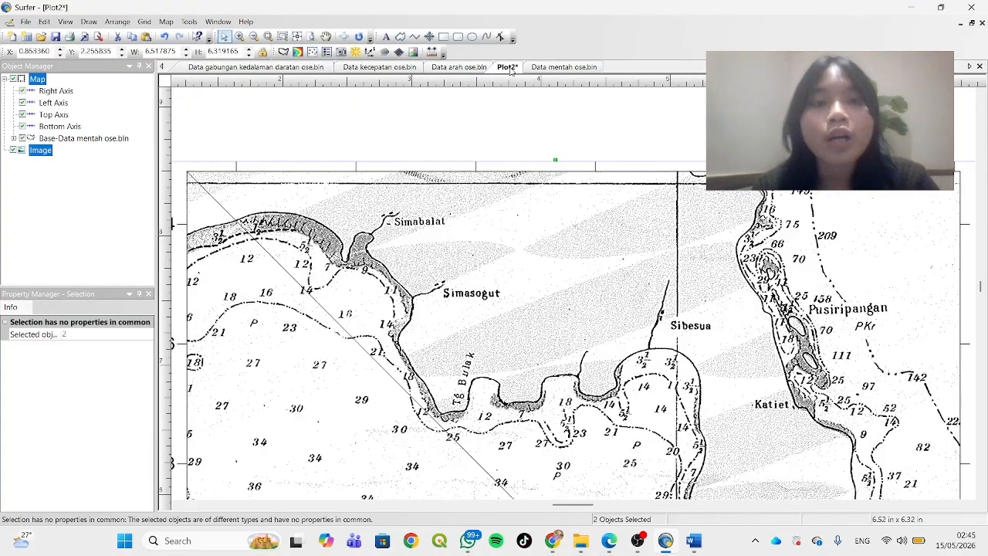
pyautogui.scroll(-5, 541, 200)
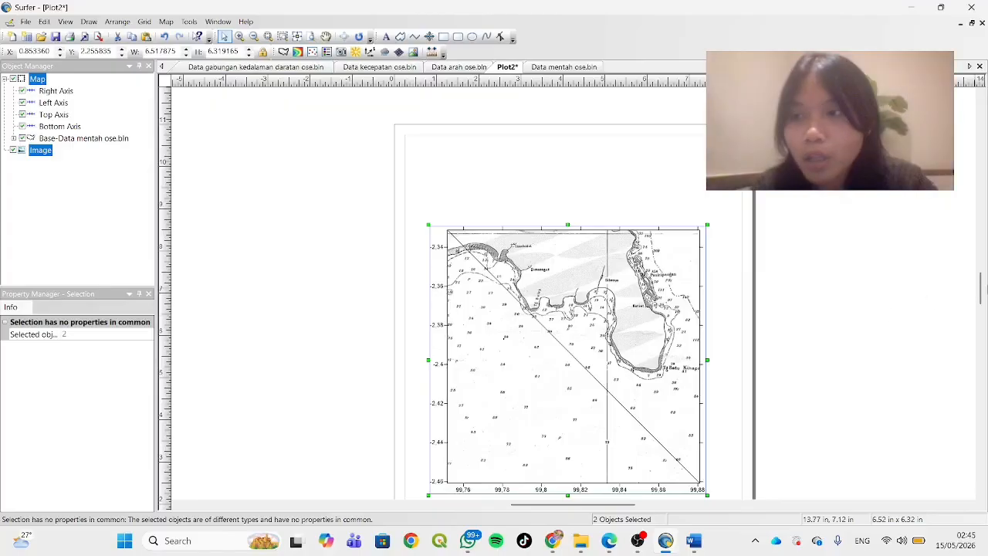
pyautogui.moveTo(975, 287)
pyautogui.mouseDown()
pyautogui.moveTo(980, 307)
pyautogui.moveTo(983, 295)
pyautogui.mouseUp()
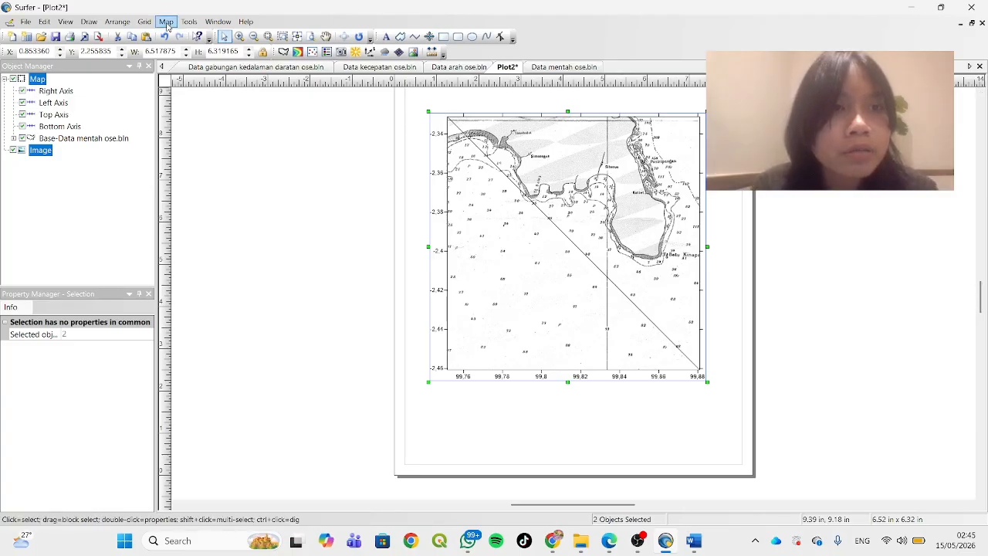
pyautogui.click(167, 22)
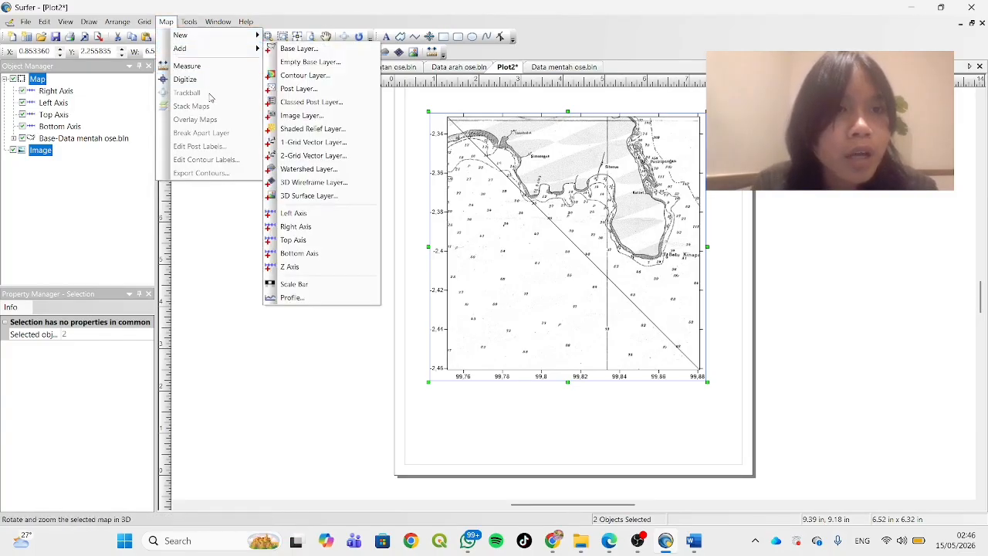
pyautogui.click(185, 79)
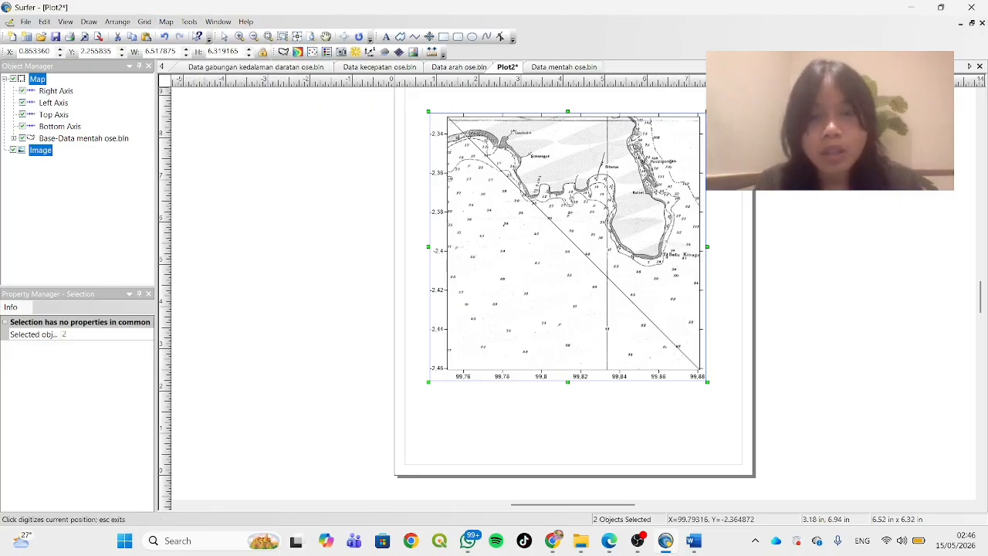
pyautogui.scroll(-5, 596, 214)
pyautogui.scroll(6, 596, 214)
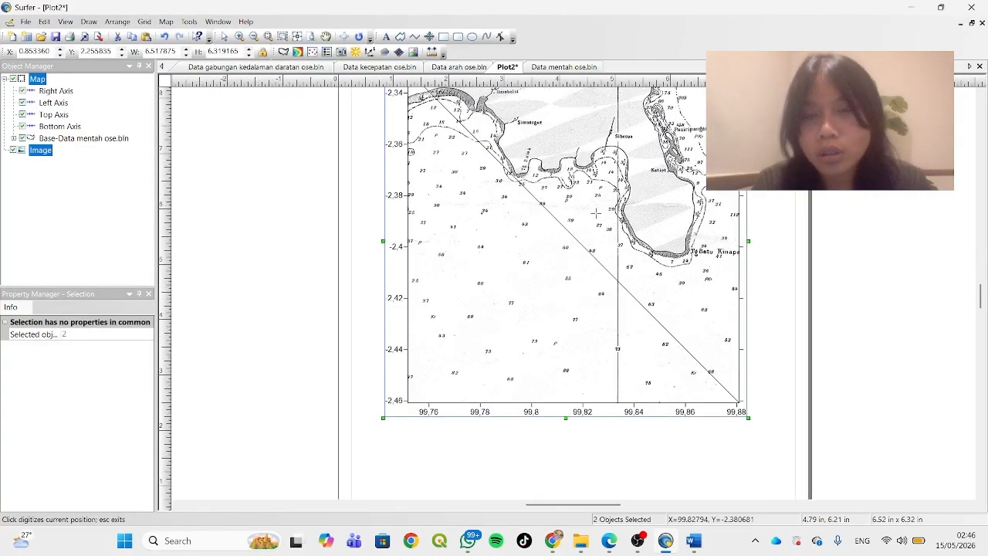
pyautogui.scroll(3, 596, 214)
pyautogui.scroll(2, 596, 214)
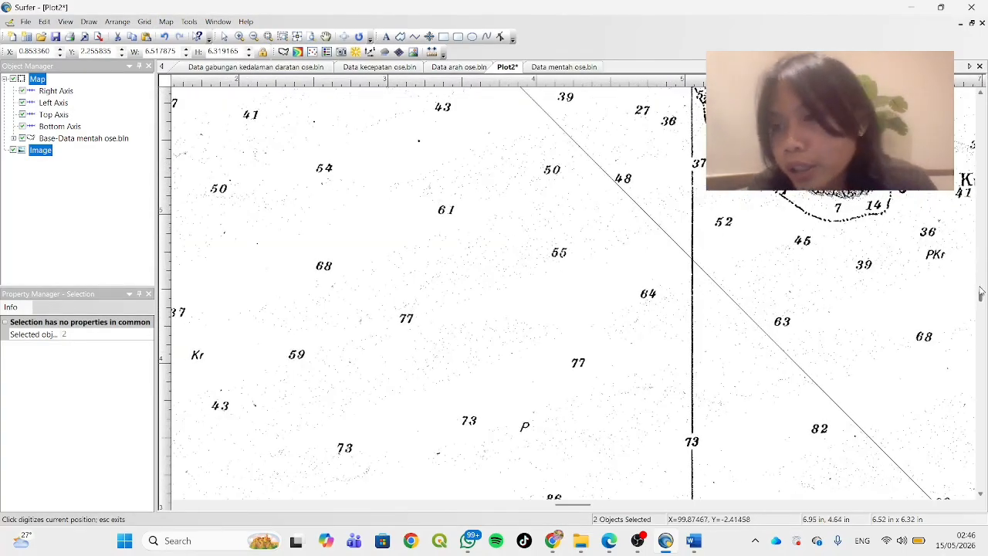
pyautogui.moveTo(980, 297); pyautogui.dragTo(979, 290)
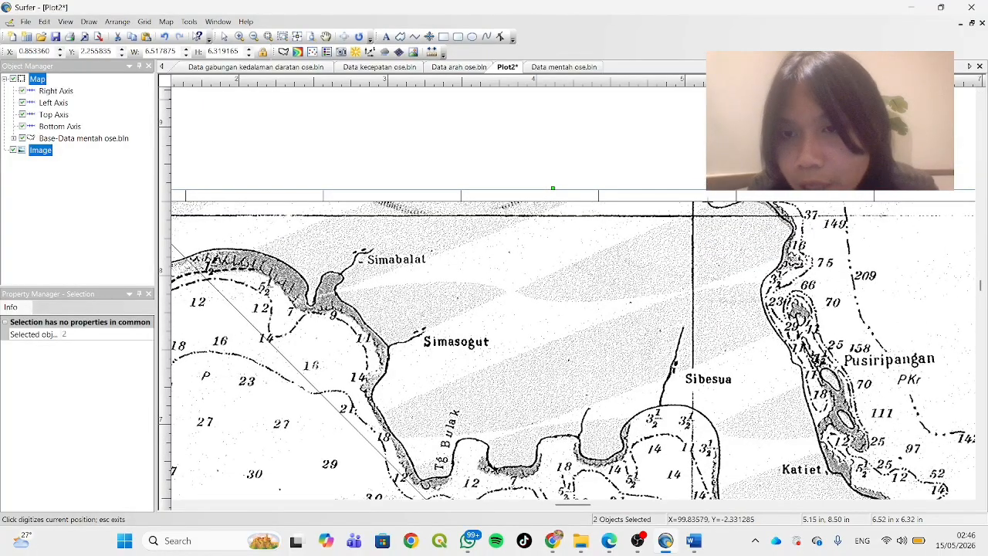
pyautogui.click(709, 202)
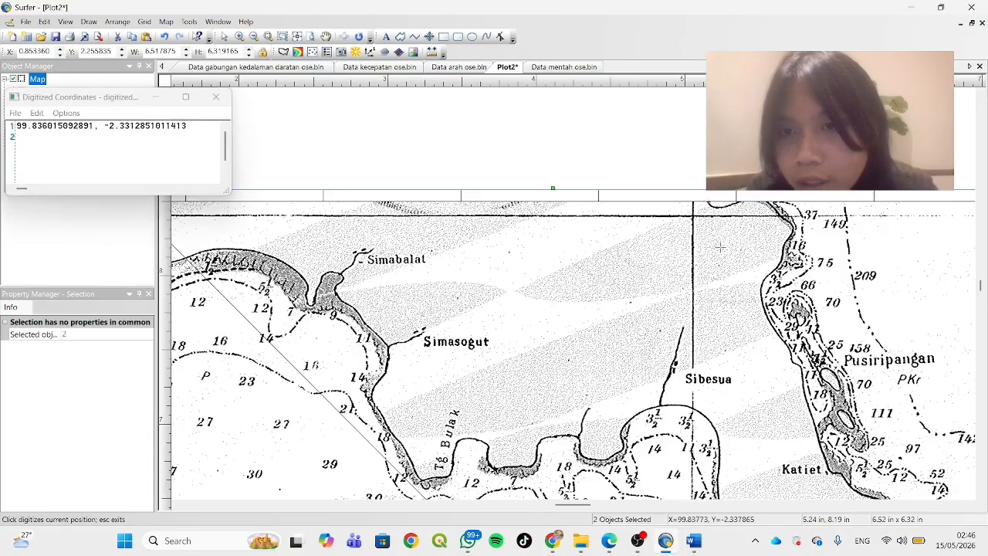
pyautogui.click(194, 125)
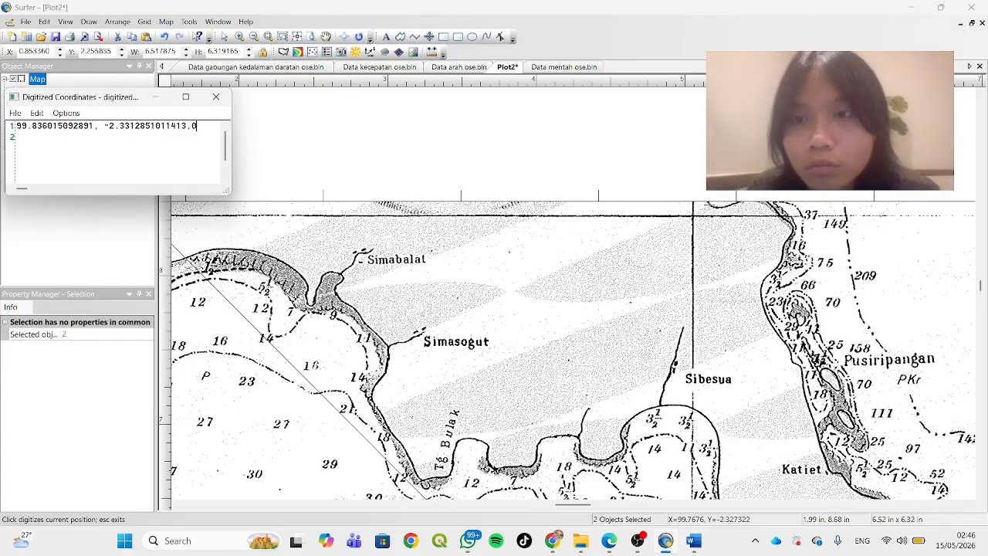
# Digitize a second coastline point beside the first, append 0 to its coordinates, and close the digitized coordinates without saving
pyautogui.click(707, 202)
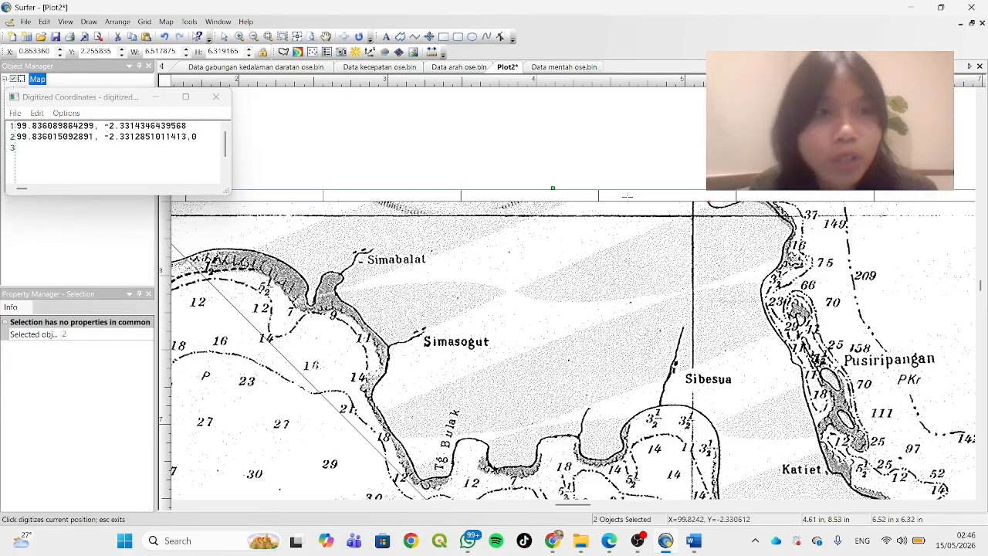
pyautogui.click(202, 125)
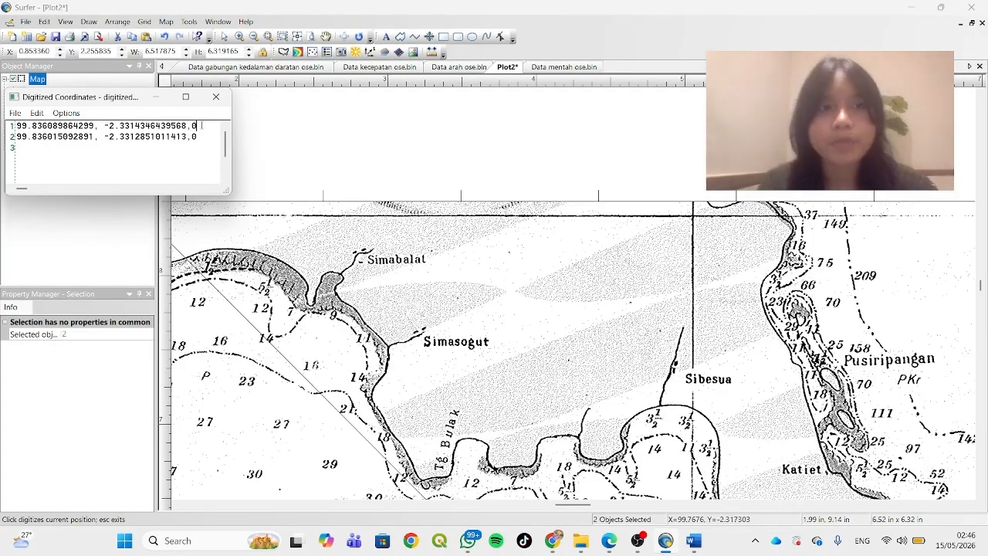
pyautogui.click(216, 98)
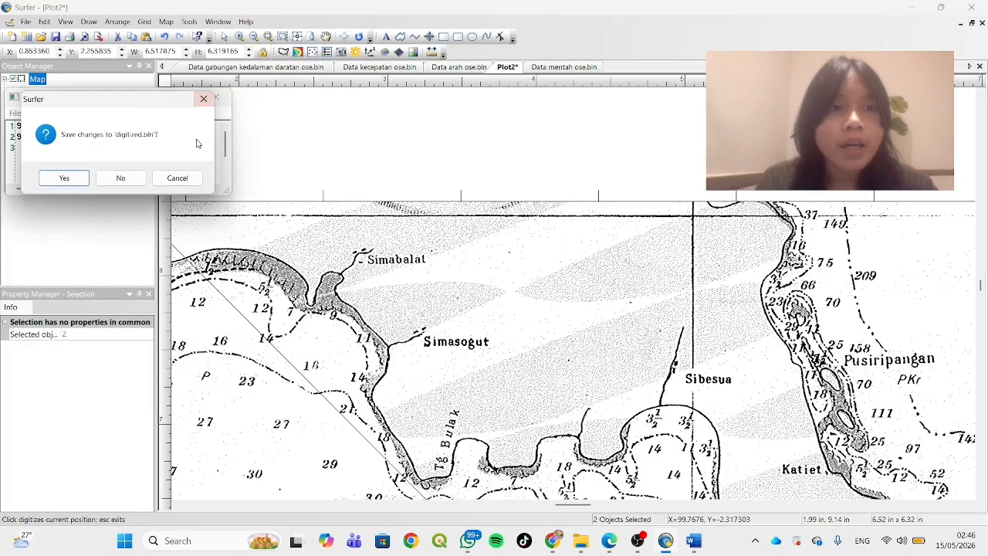
pyautogui.click(122, 177)
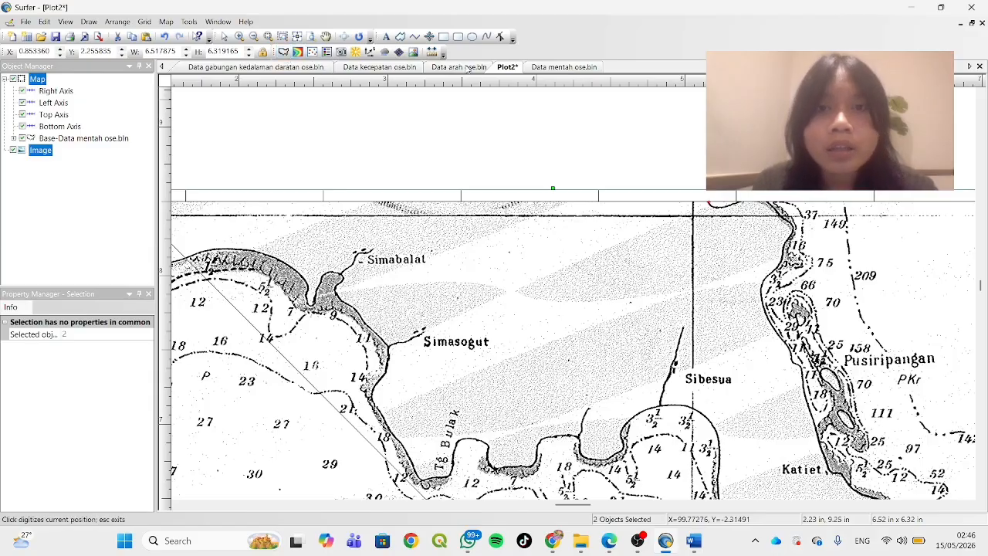
# Examine the block of coastline coordinates with zero values starting at row 155 of the Data gabungan kedalaman daratan ose.bln worksheet
pyautogui.click(297, 71)
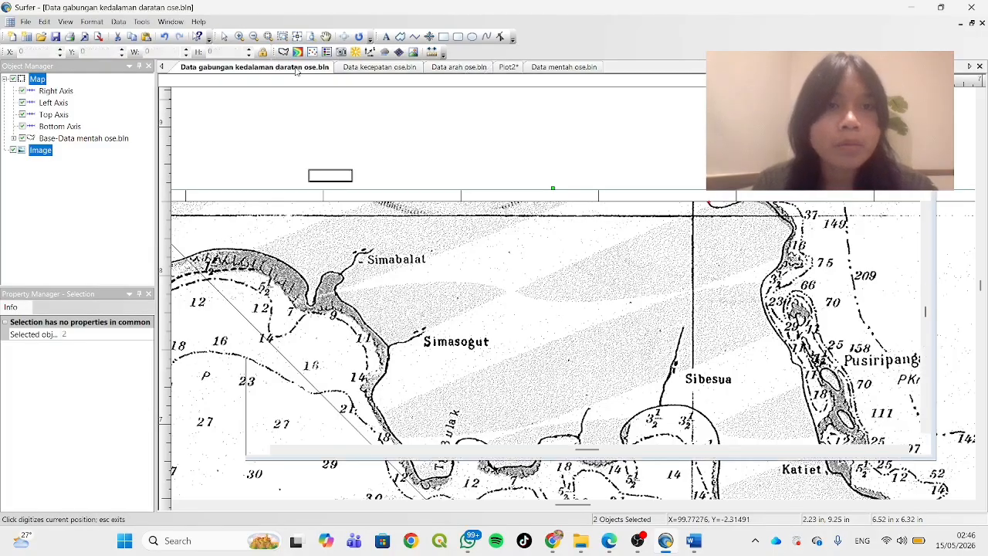
pyautogui.scroll(-20, 351, 226)
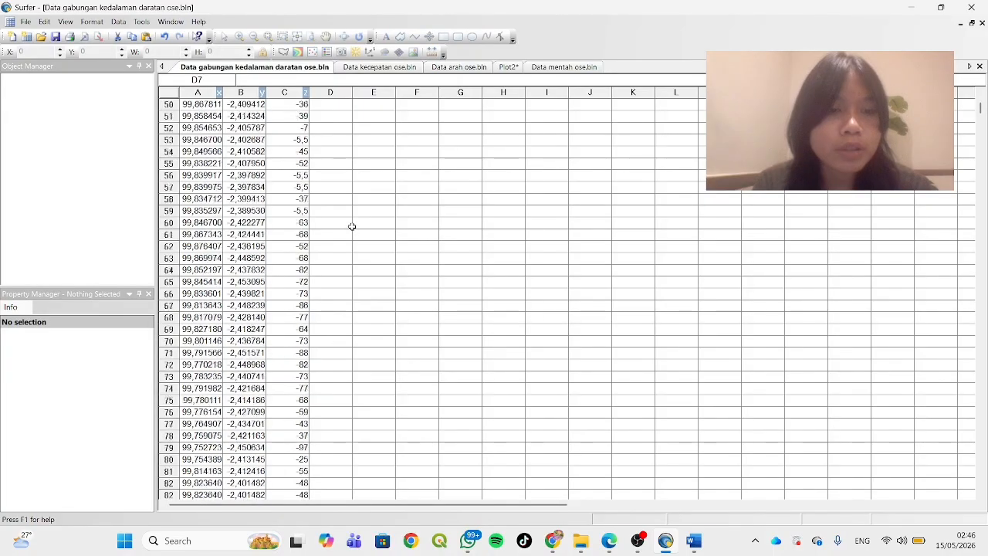
pyautogui.scroll(-15, 351, 226)
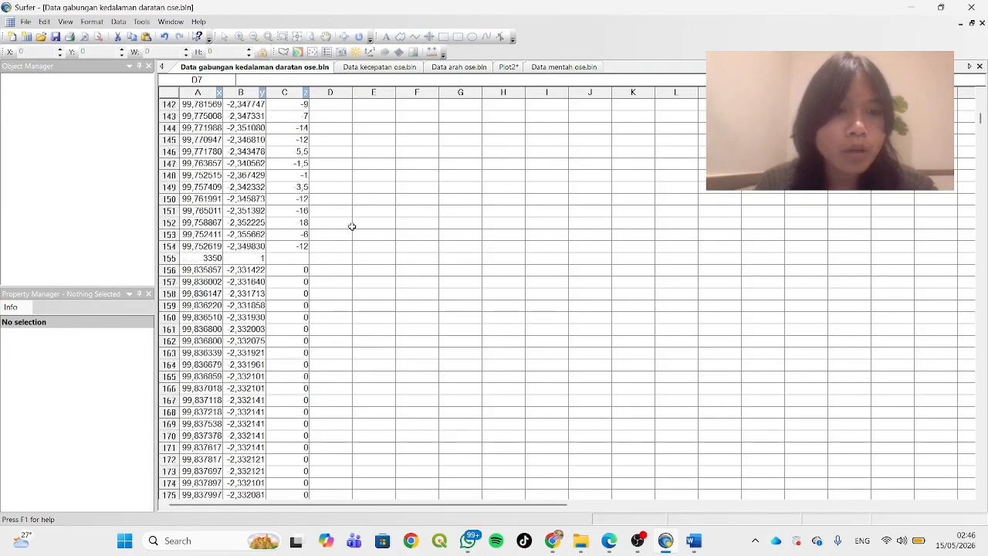
pyautogui.moveTo(193, 164); pyautogui.dragTo(296, 294)
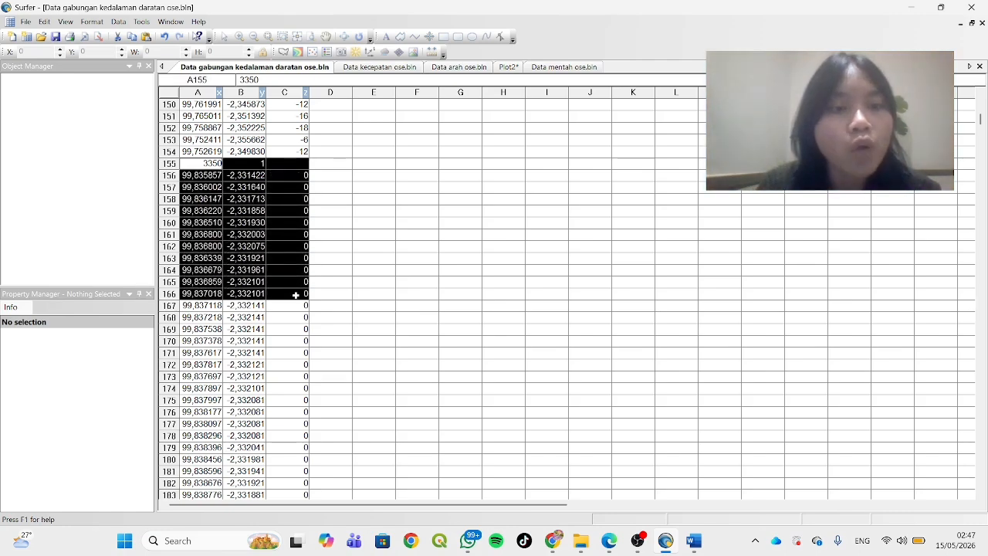
pyautogui.click(337, 175)
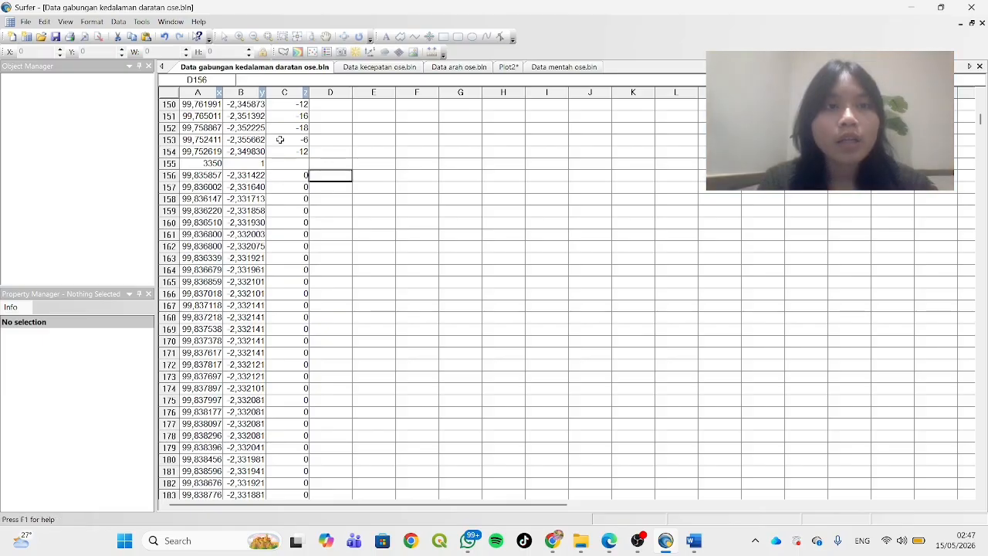
pyautogui.click(508, 68)
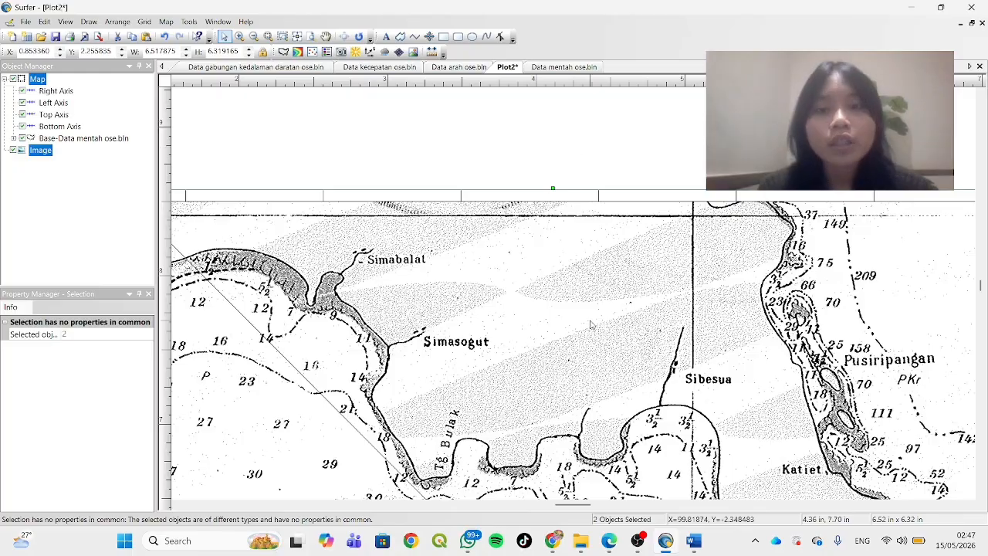
pyautogui.scroll(-6, 591, 325)
pyautogui.scroll(3, 591, 324)
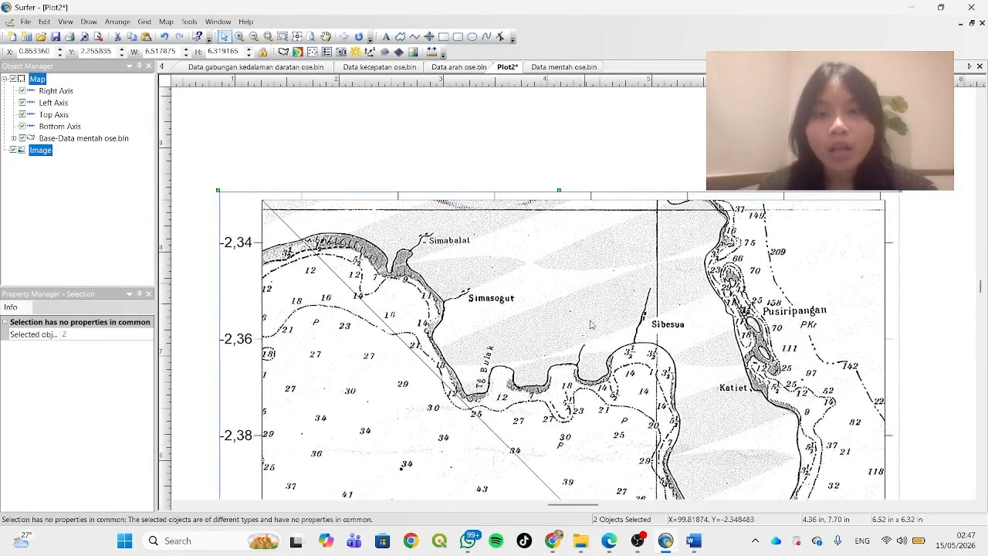
pyautogui.moveTo(982, 288); pyautogui.dragTo(981, 292)
pyautogui.scroll(2, 624, 281)
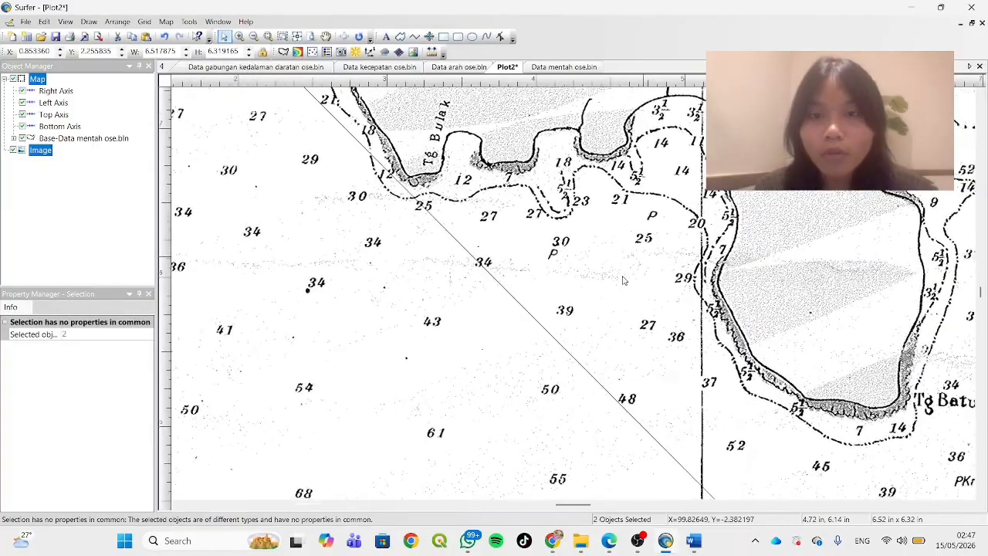
pyautogui.scroll(-6, 624, 280)
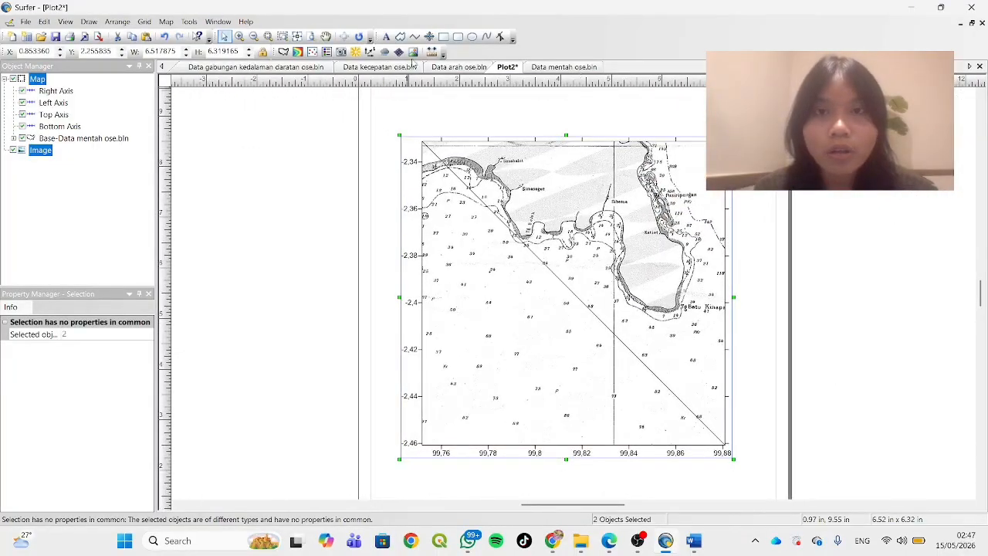
# Create a new blank plot document
pyautogui.click(14, 41)
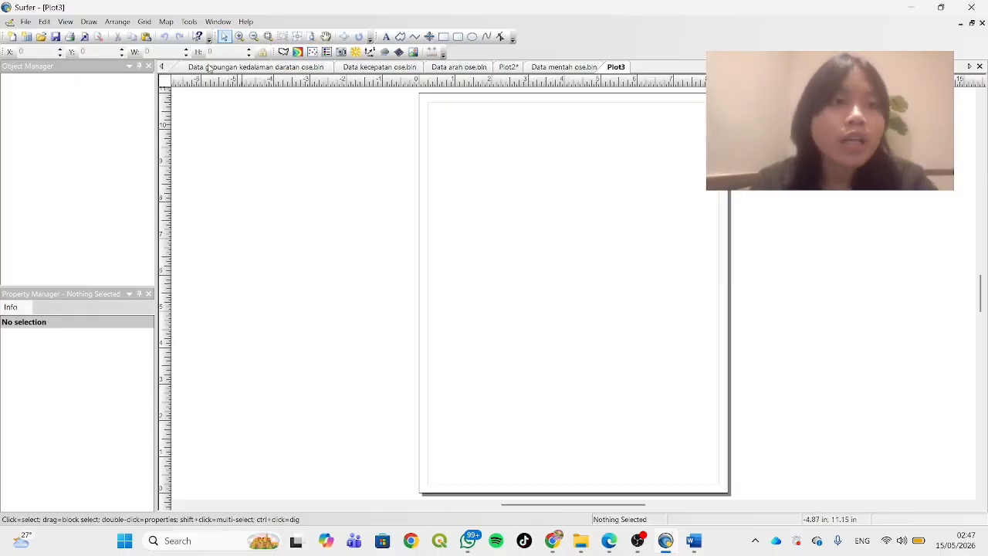
pyautogui.click(145, 22)
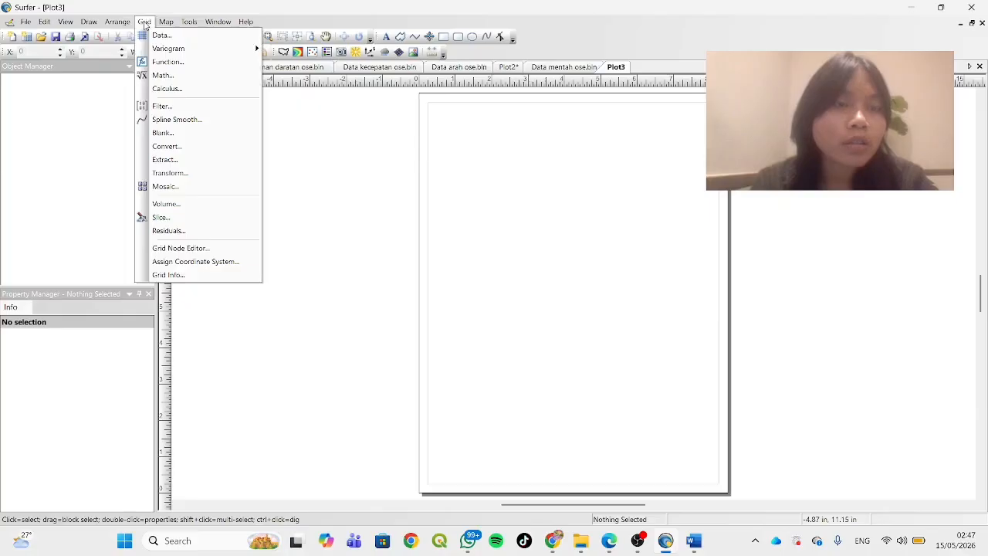
pyautogui.moveTo(164, 23)
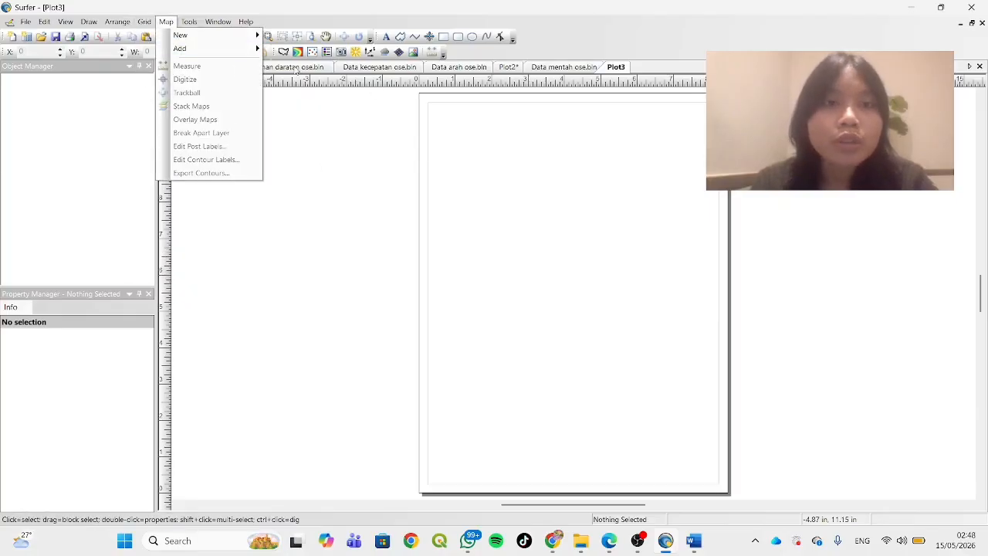
# Save the combined worksheet in Downloads as the Golden Software Blanking file Data gabungan kedalaman daratan ose, and return to Plot3
pyautogui.click(296, 70)
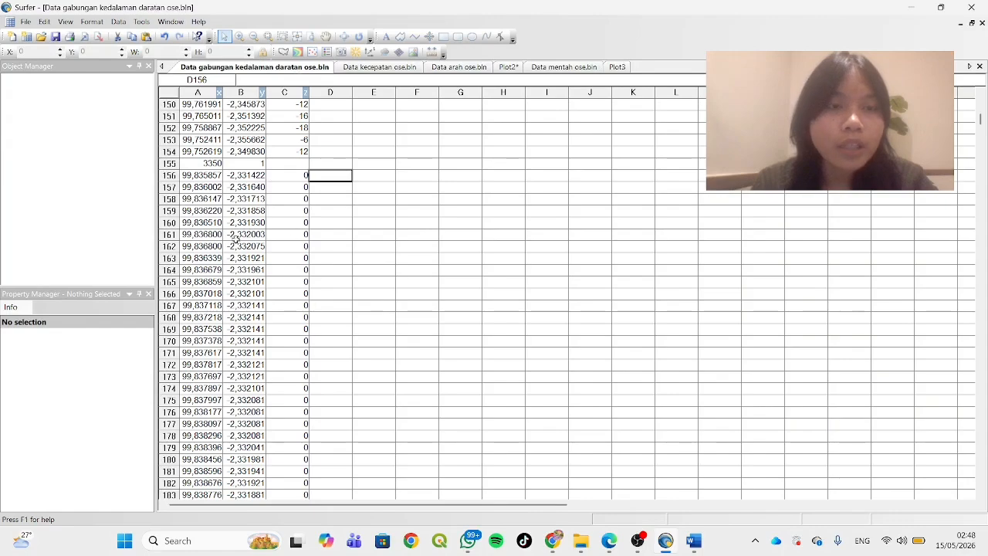
pyautogui.click(27, 23)
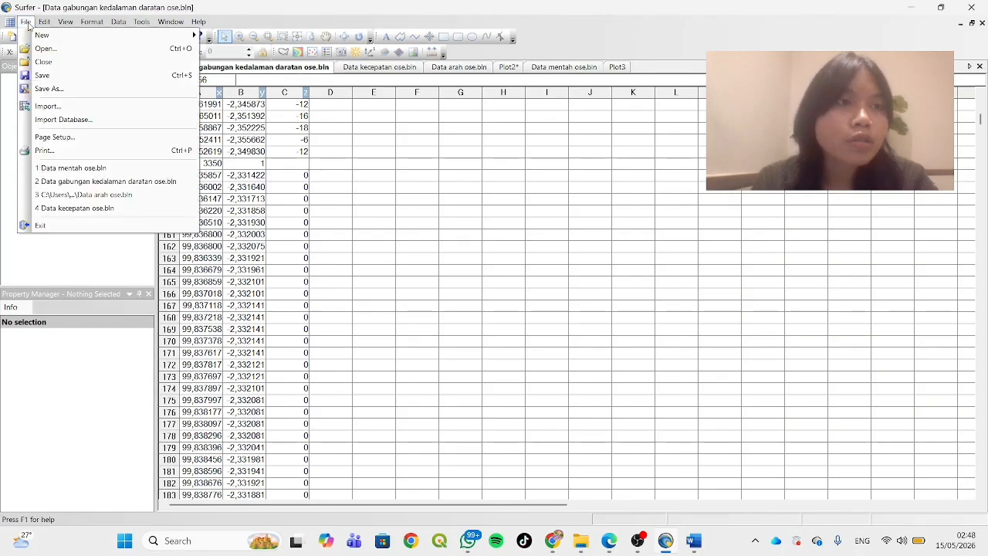
pyautogui.click(84, 88)
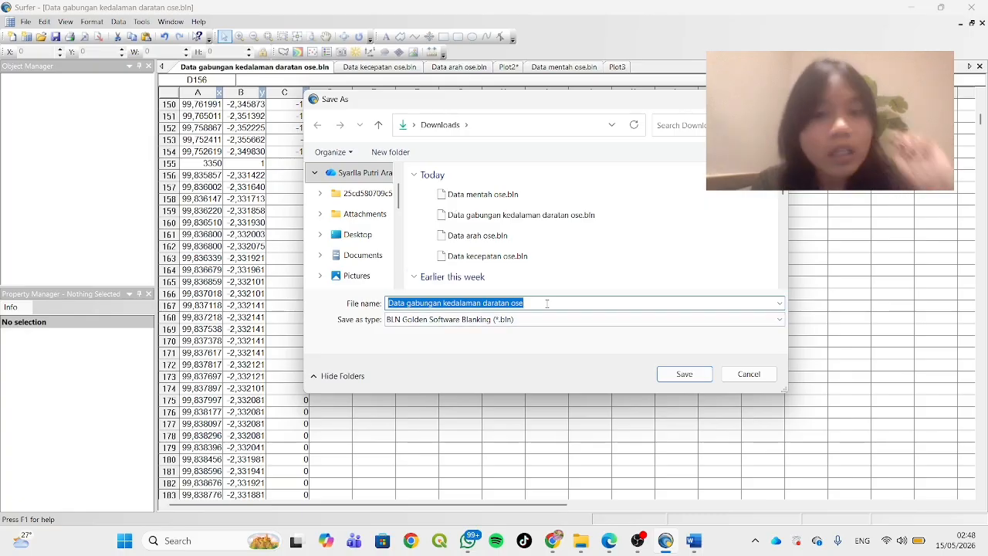
pyautogui.click(673, 376)
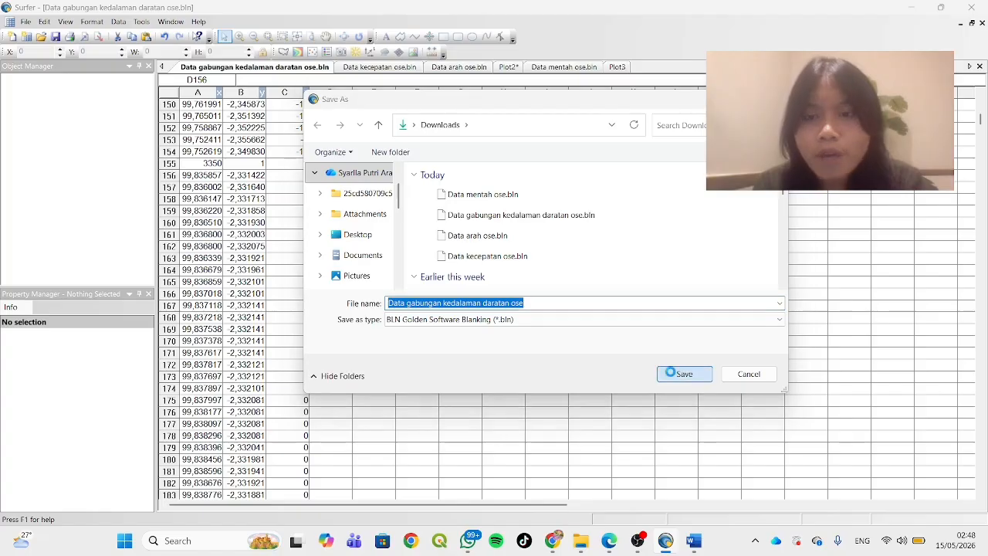
pyautogui.click(549, 274)
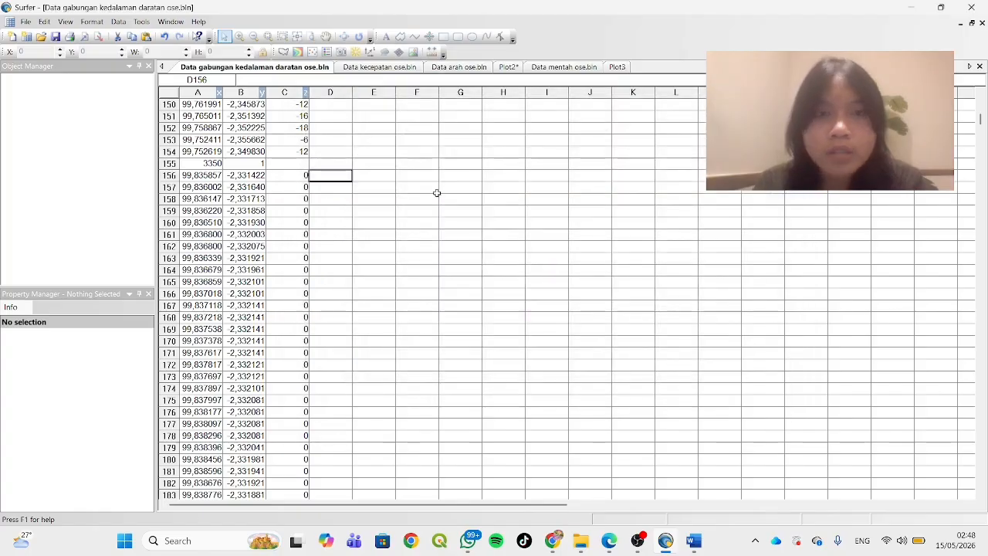
pyautogui.click(617, 67)
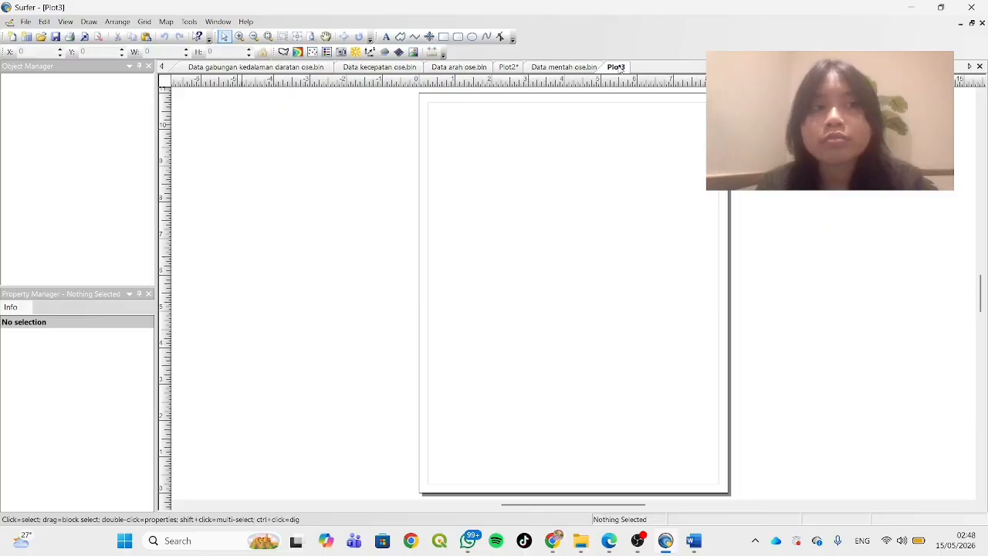
# Grid Data gabungan kedalaman daratan ose.bln from Downloads with Kriging, using columns A, B and C as X, Y and Z
pyautogui.click(144, 21)
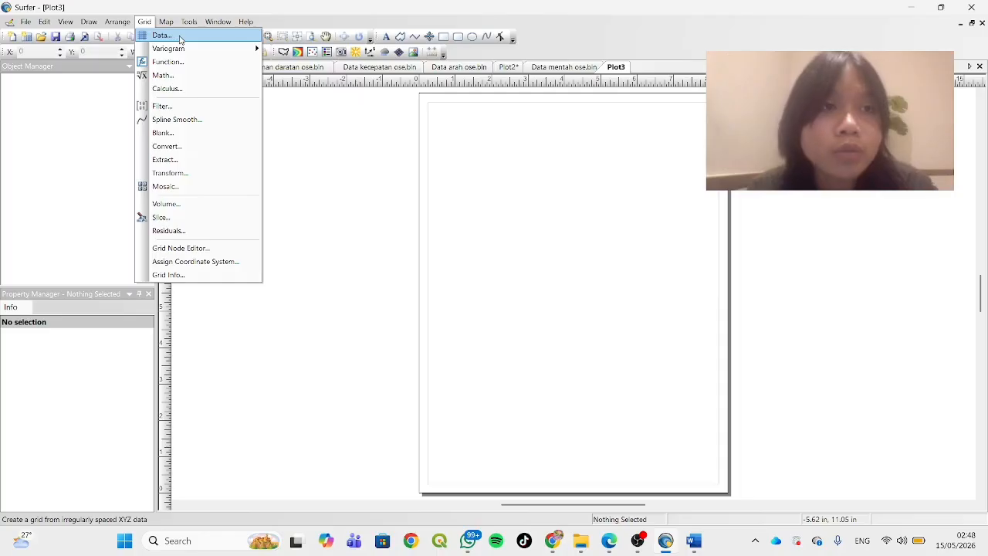
pyautogui.click(162, 36)
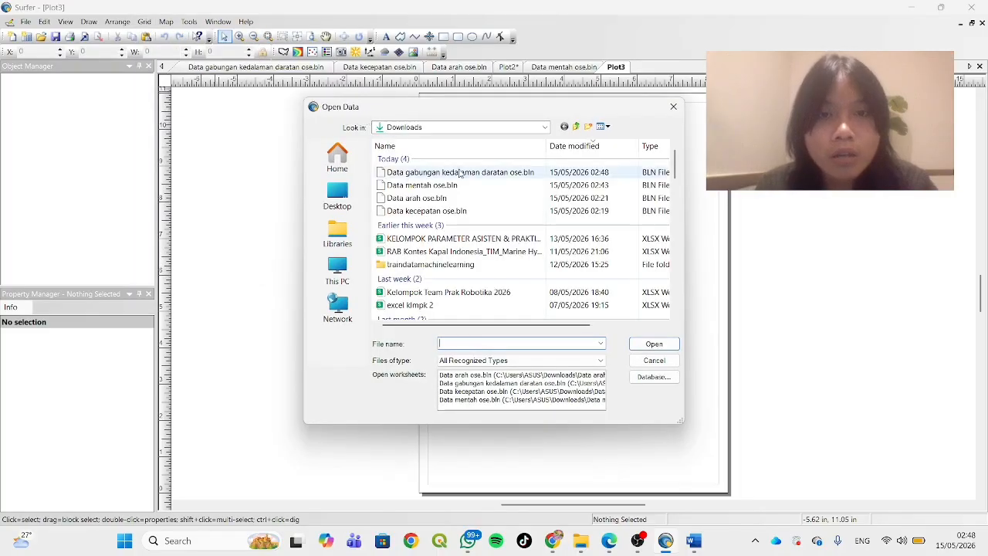
pyautogui.click(531, 173)
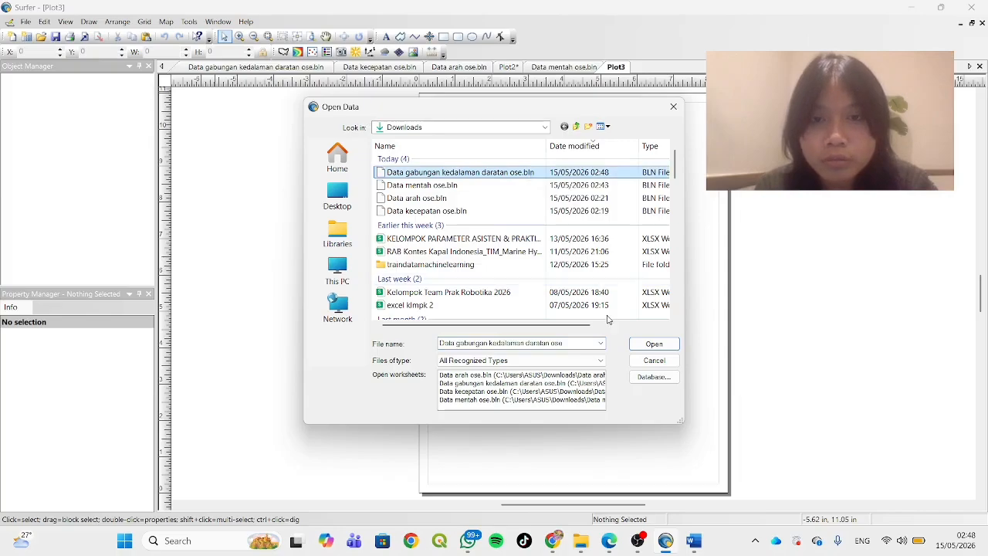
pyautogui.click(653, 344)
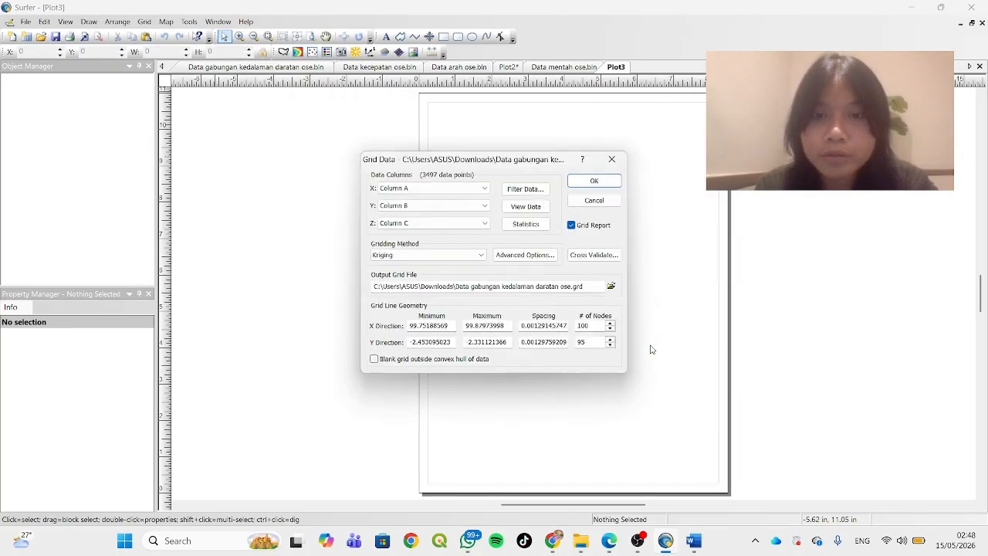
pyautogui.click(595, 182)
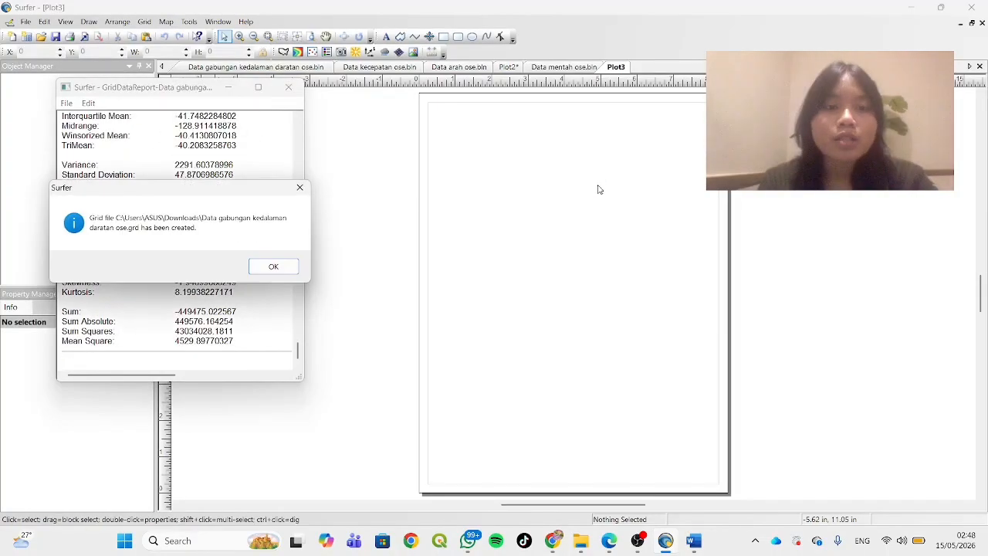
pyautogui.click(272, 266)
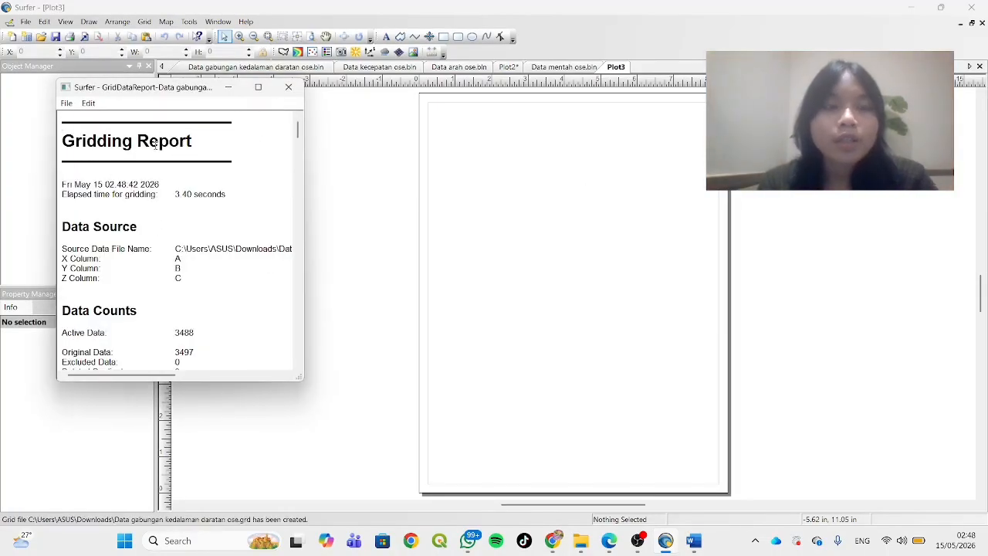
# Save the gridding report in Downloads as the Rich Text Format file GridDataReport-Data gabungan kedalaman daratan ose, and close the report
pyautogui.click(67, 104)
pyautogui.press('Right')
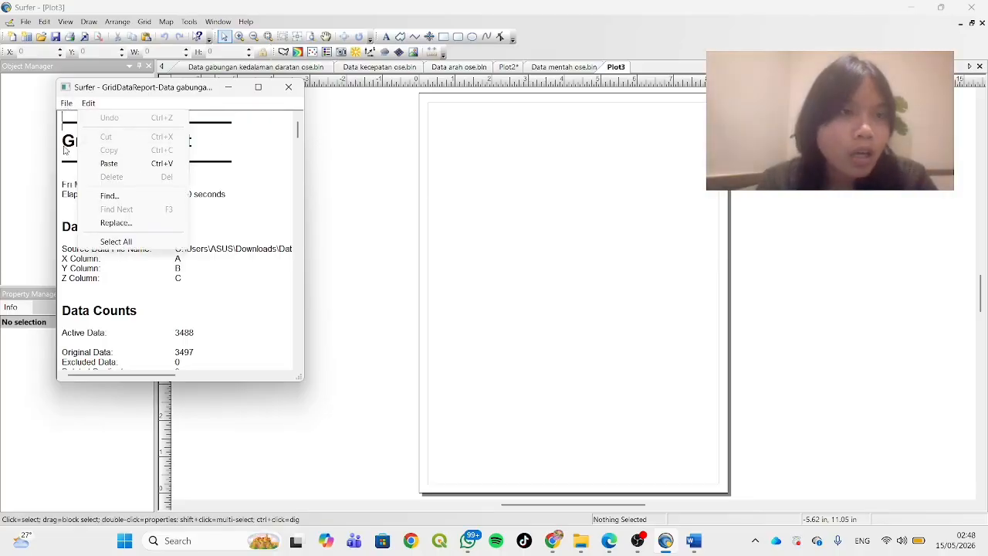
pyautogui.press('Left')
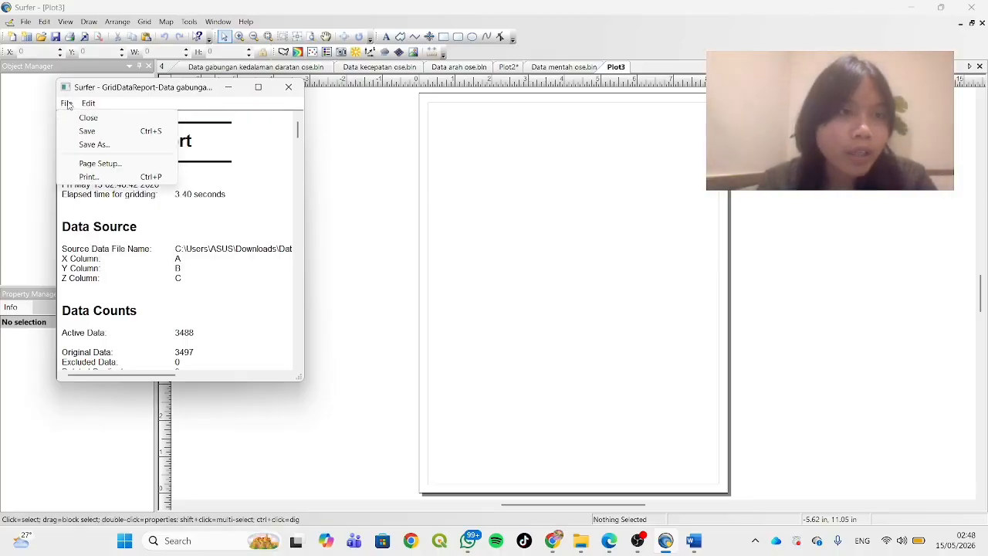
pyautogui.click(107, 145)
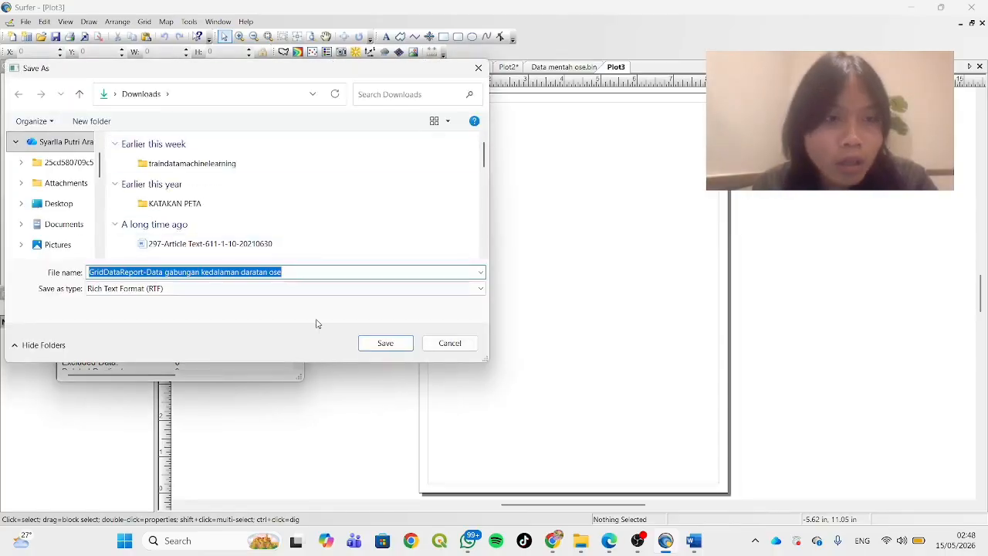
pyautogui.click(399, 345)
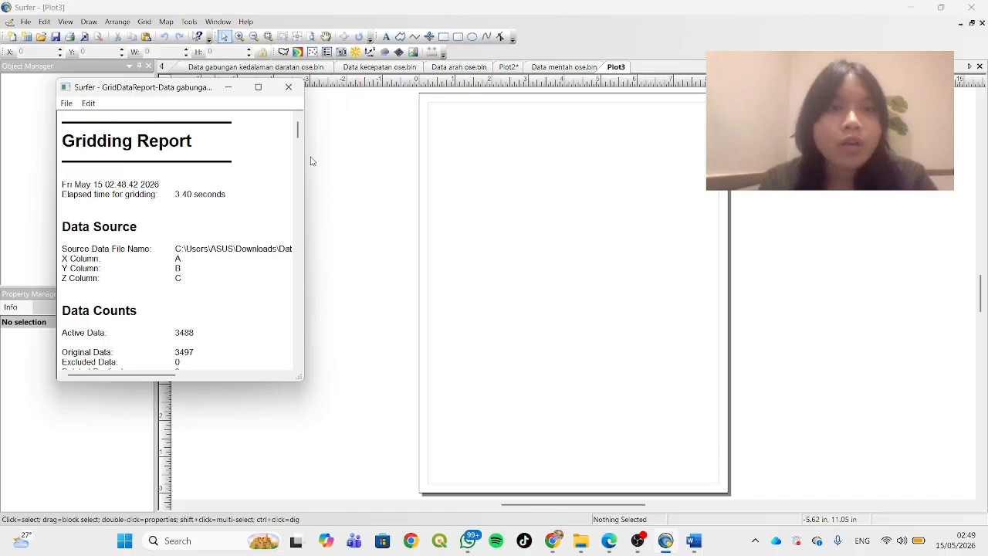
pyautogui.click(293, 90)
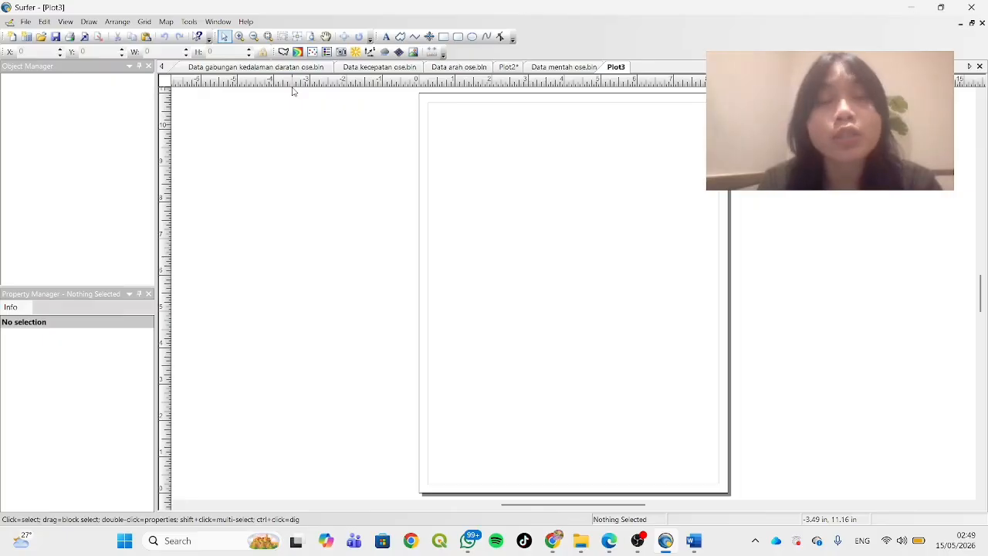
# Create a new contour map from the Data gabungan kedalaman daratan ose grid in Downloads
pyautogui.click(167, 22)
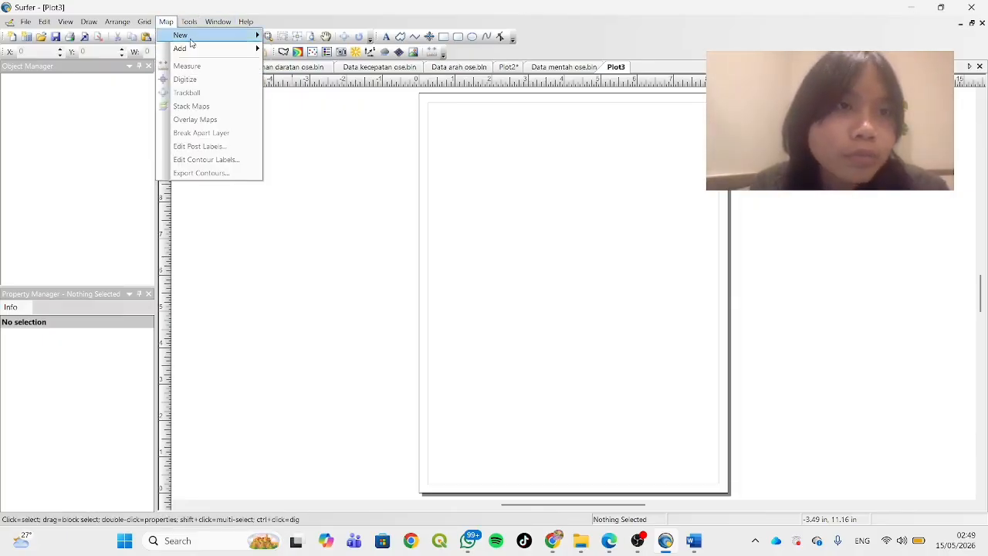
pyautogui.moveTo(206, 36)
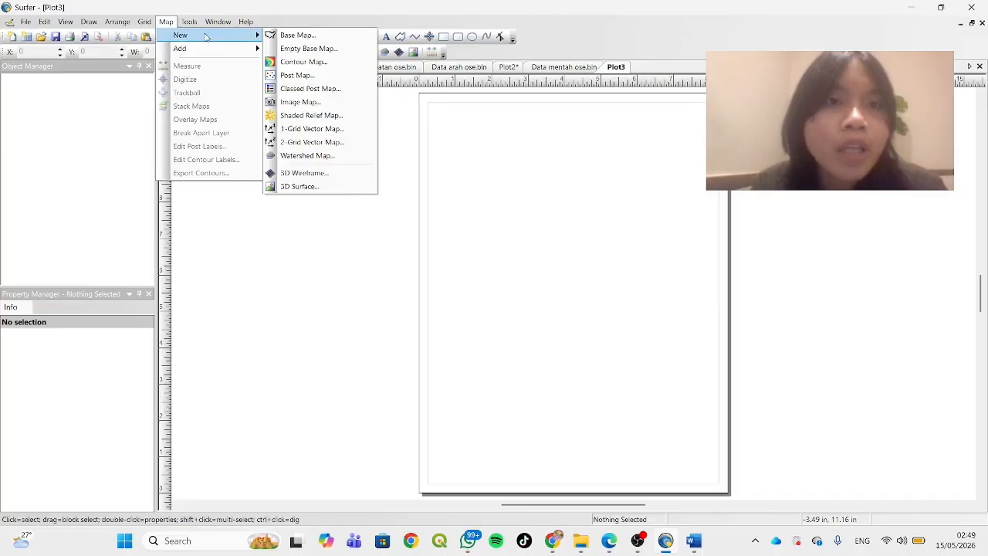
pyautogui.click(315, 62)
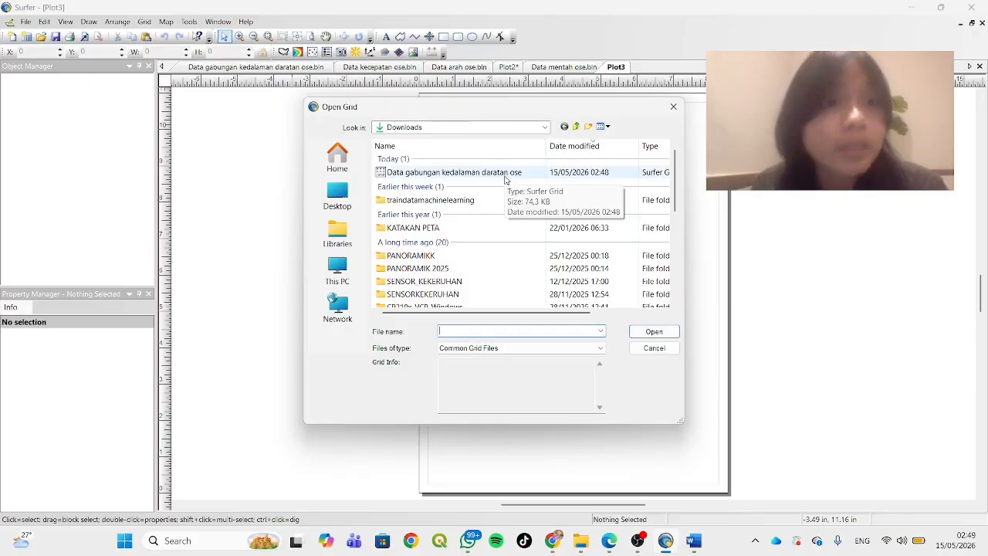
pyautogui.click(506, 173)
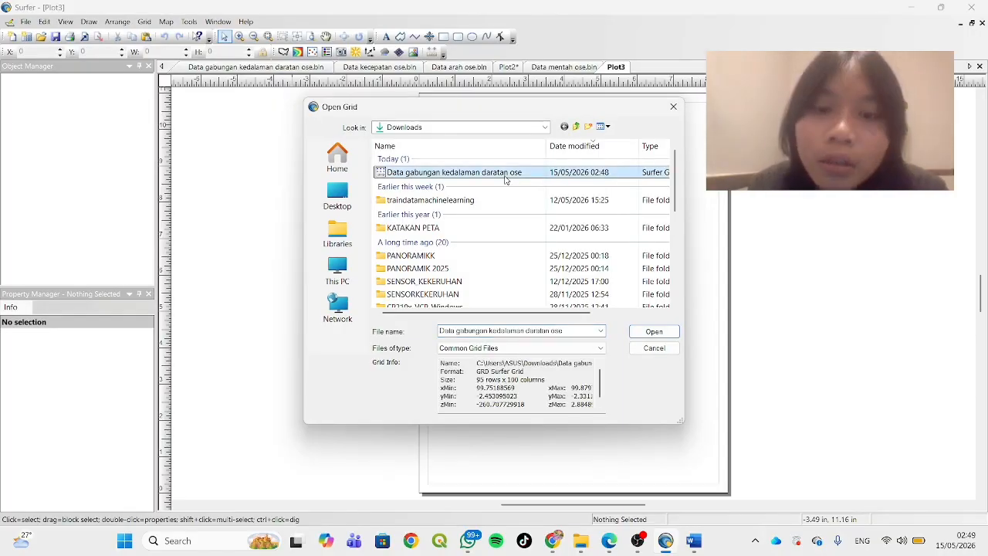
pyautogui.click(654, 331)
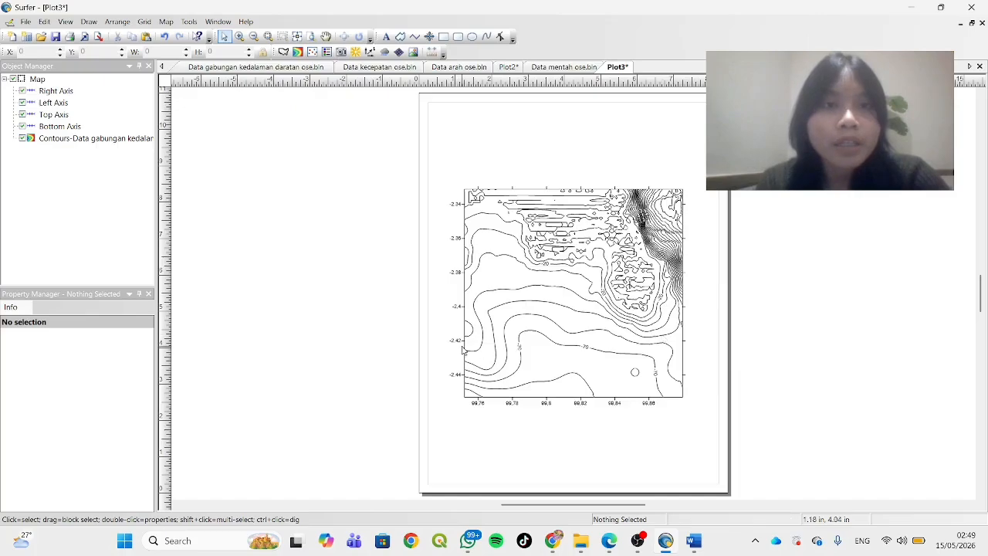
# Fill the contours of the new contour layer and show its color scale
pyautogui.click(126, 139)
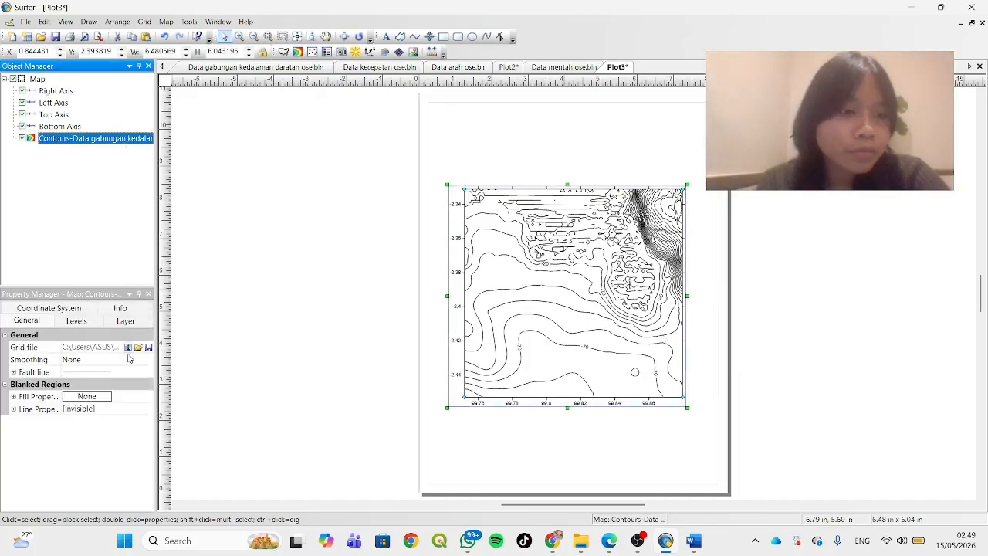
pyautogui.click(77, 321)
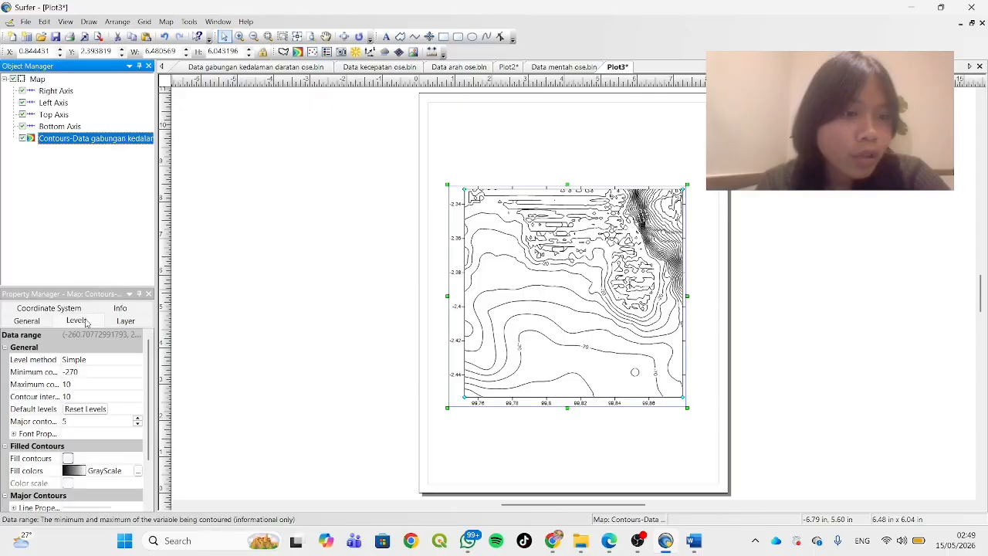
pyautogui.click(72, 312)
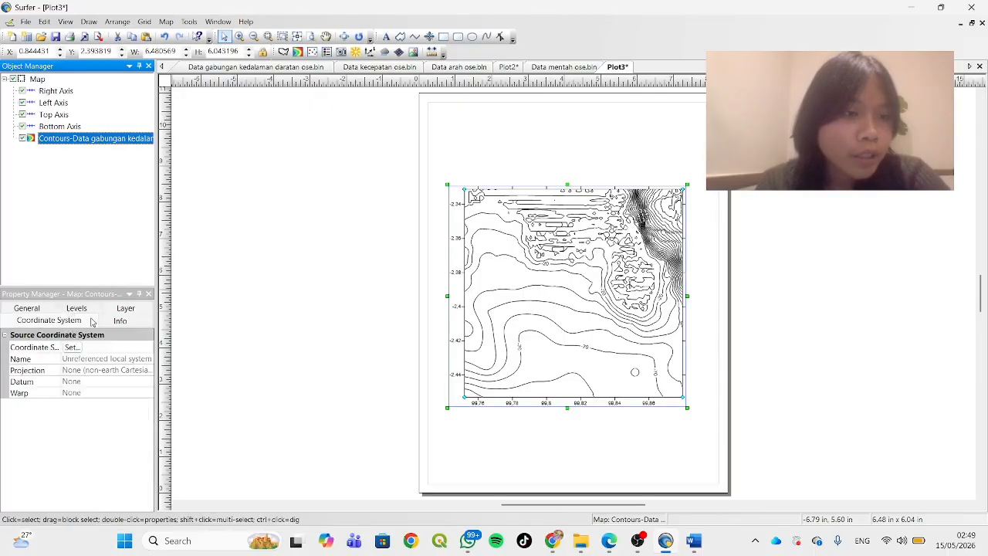
pyautogui.click(126, 308)
pyautogui.click(130, 326)
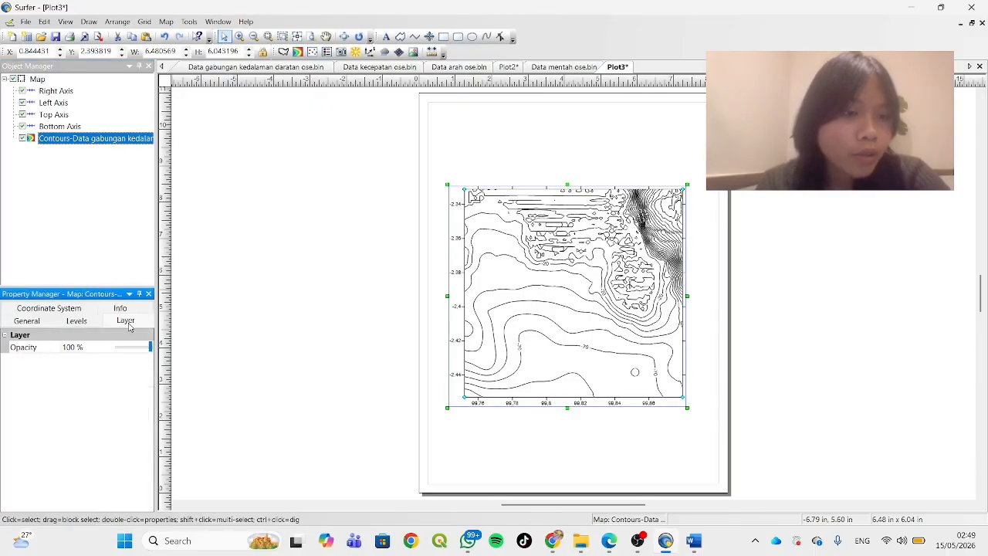
pyautogui.click(131, 309)
pyautogui.click(42, 310)
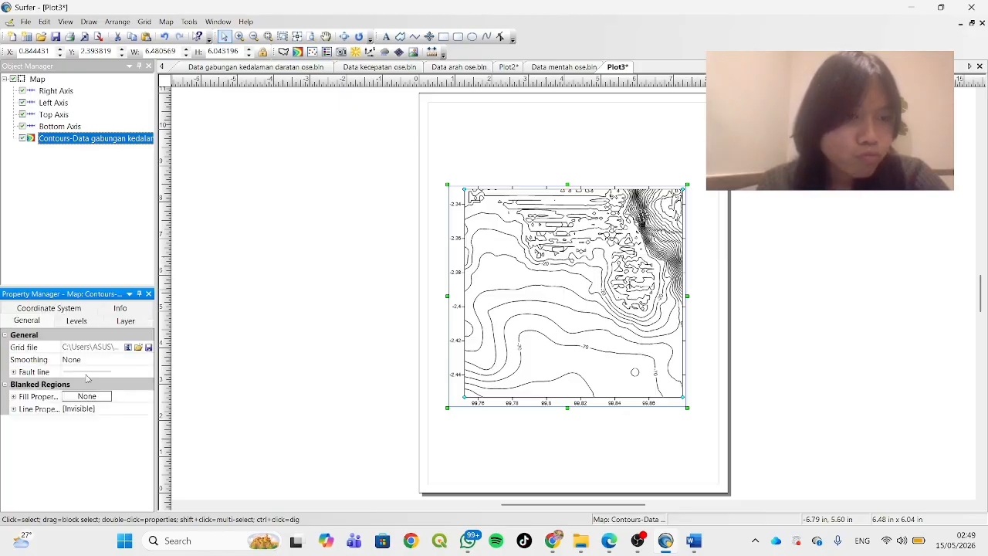
pyautogui.click(74, 322)
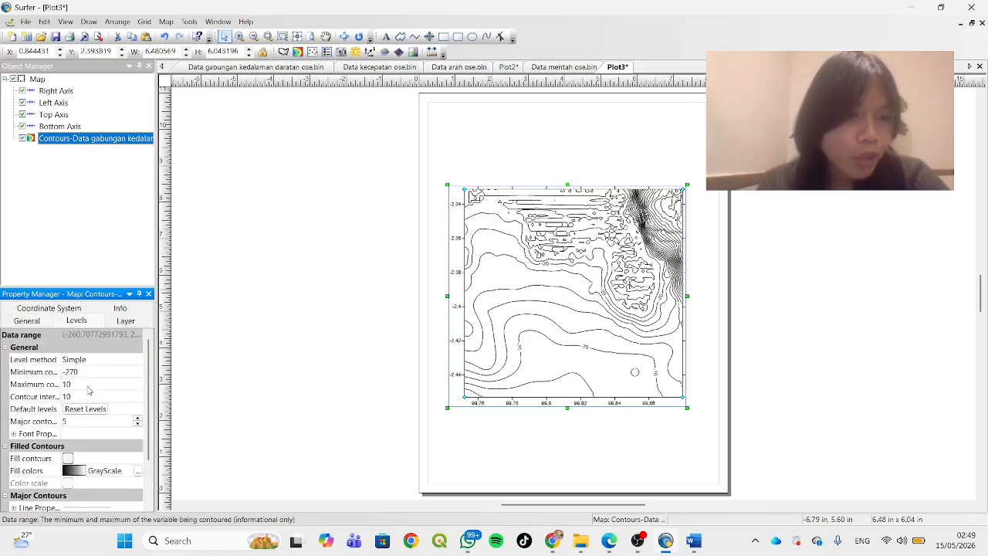
pyautogui.scroll(-1, 88, 375)
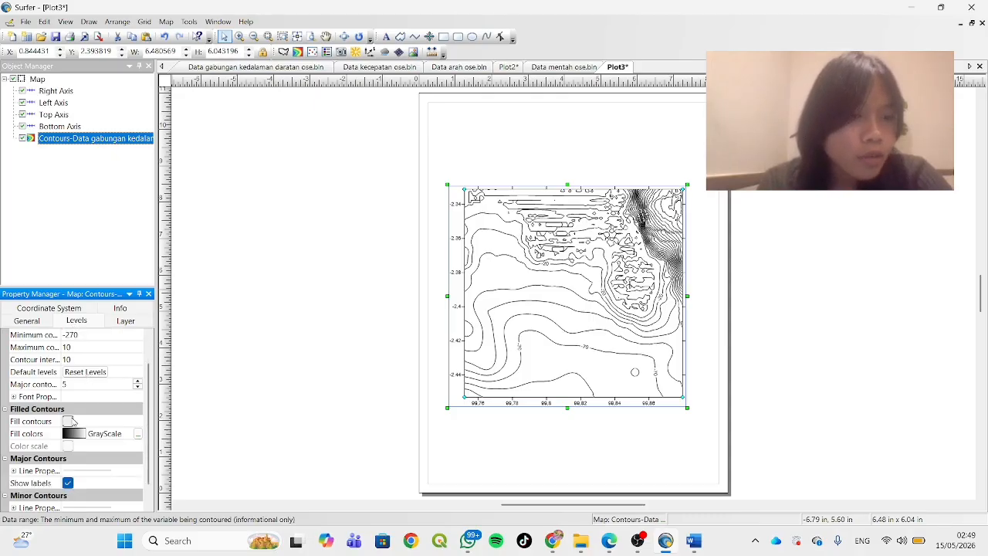
pyautogui.click(68, 421)
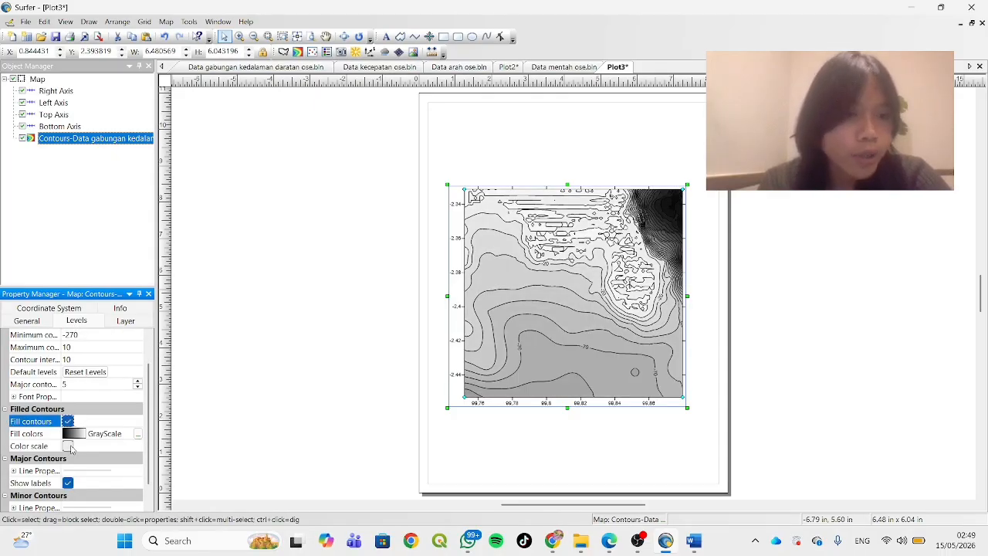
pyautogui.click(68, 446)
# Show labels on the minor contours and set the contour fill colors to the Rainbow preset
pyautogui.scroll(-1, 110, 454)
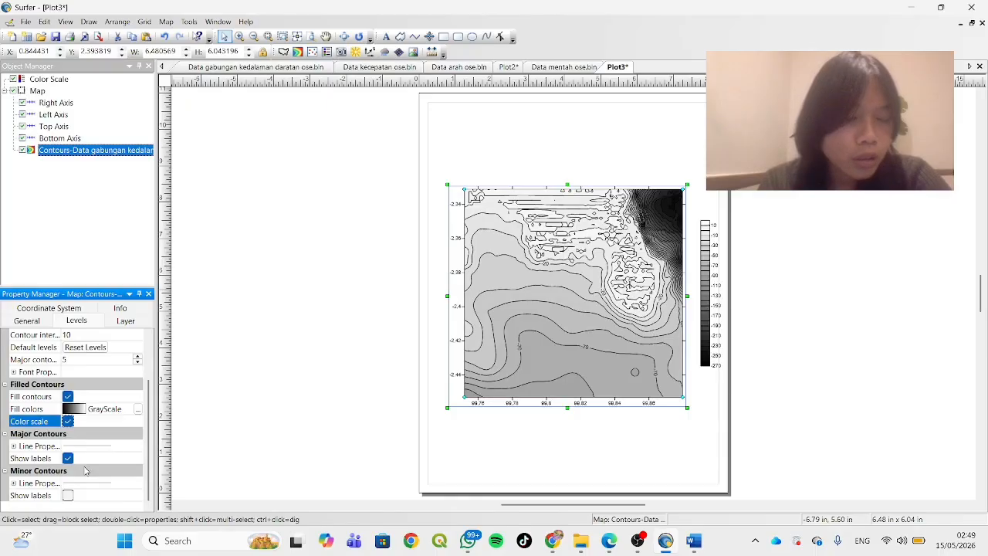
pyautogui.click(68, 494)
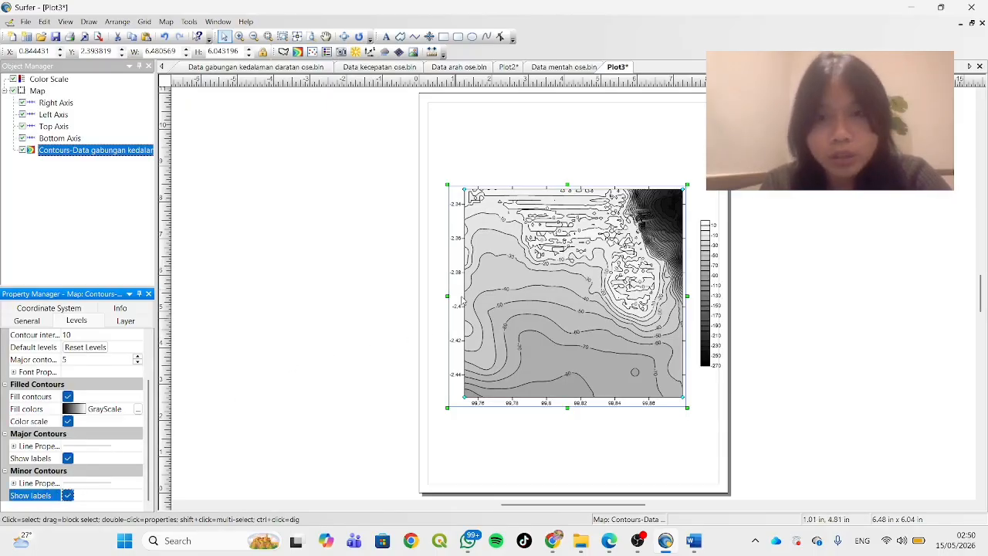
pyautogui.click(112, 409)
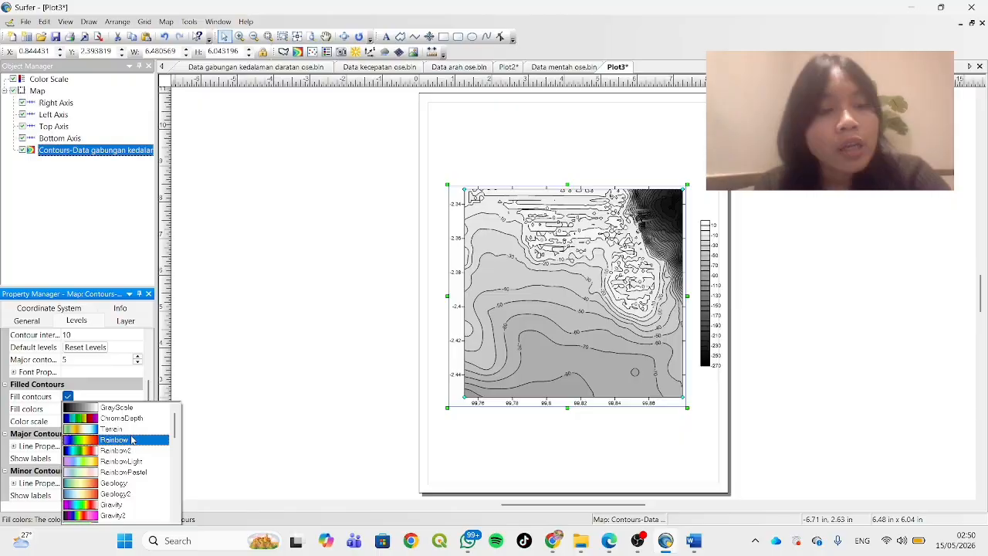
pyautogui.click(131, 439)
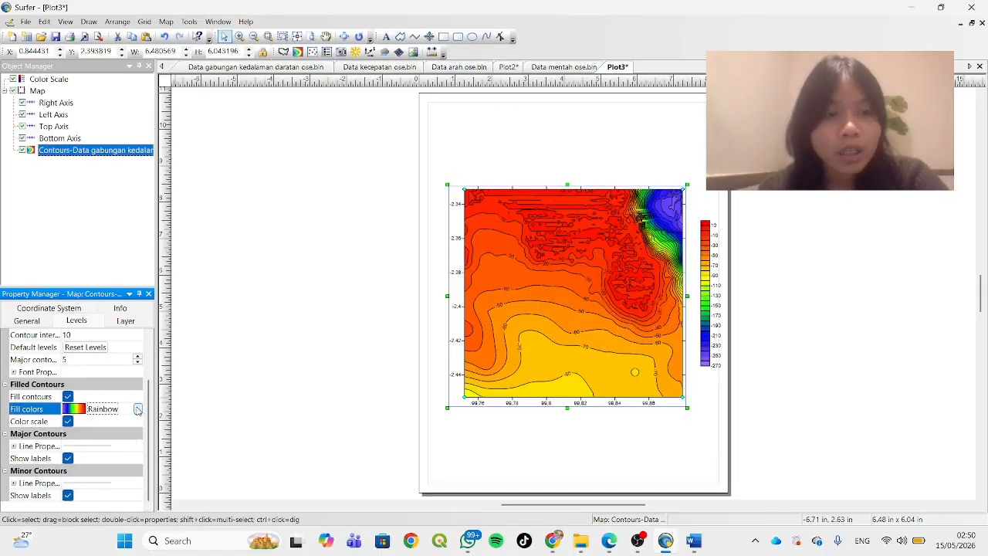
pyautogui.click(137, 409)
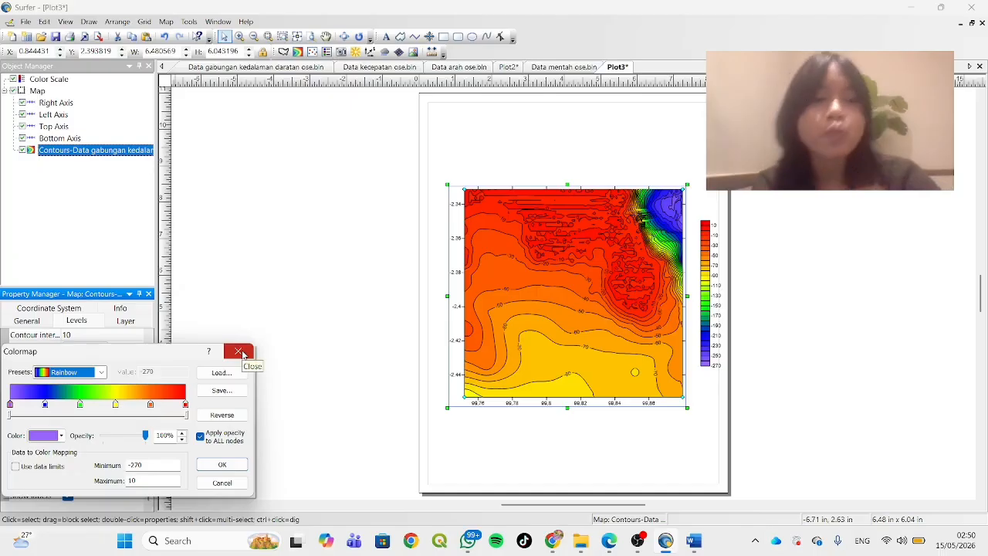
pyautogui.click(231, 464)
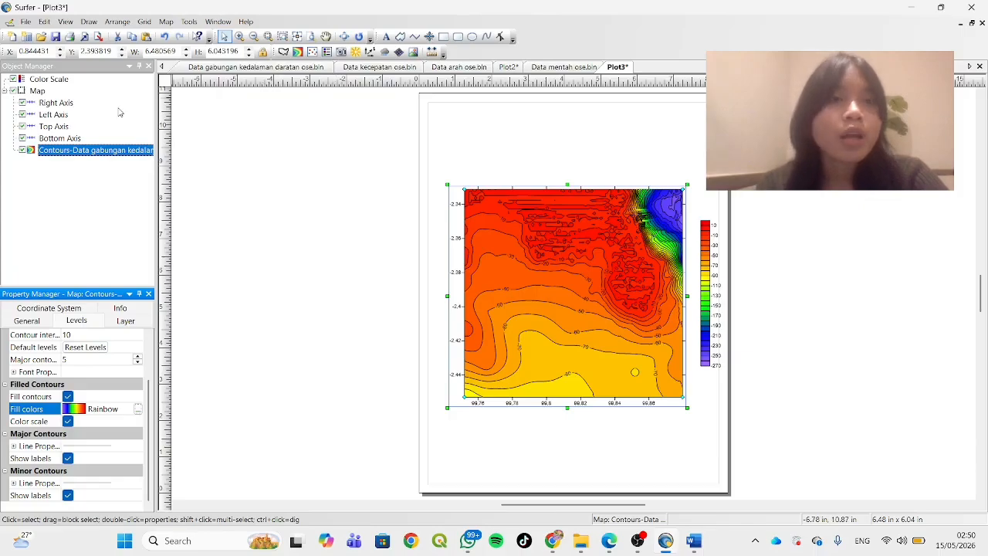
# Create a 3D surface map in a new plot document from the Data gabungan kedalaman daratan ose grid in Downloads
pyautogui.click(12, 37)
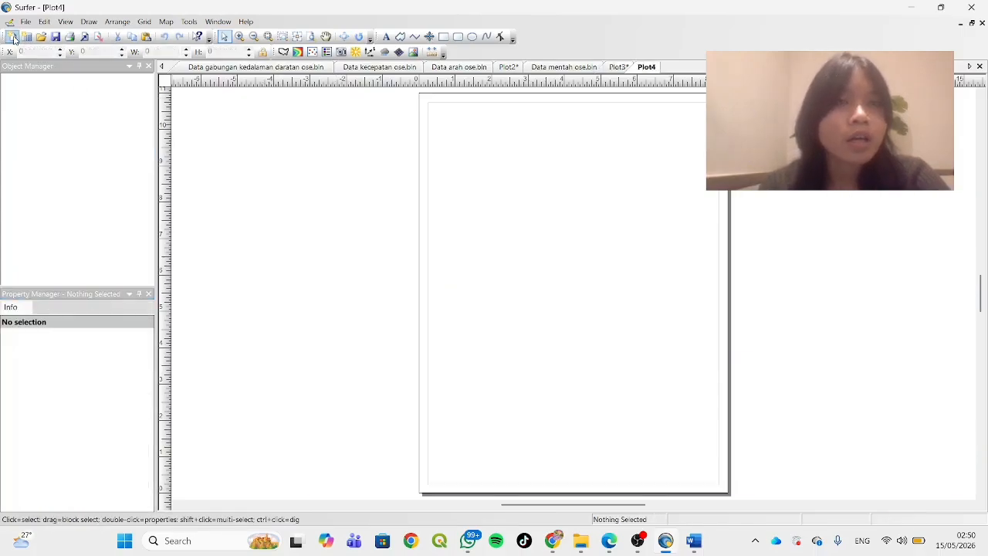
pyautogui.click(168, 21)
pyautogui.click(173, 24)
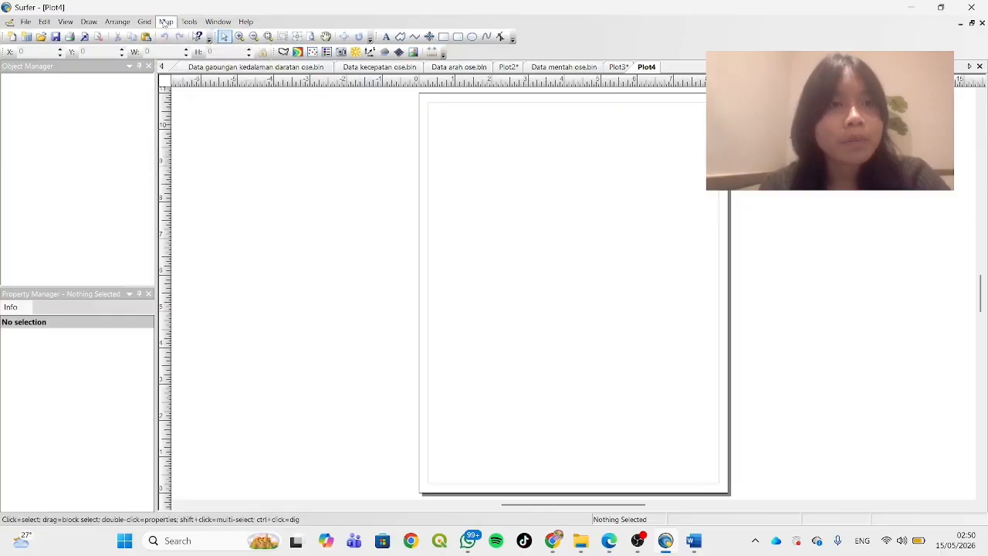
pyautogui.click(173, 23)
pyautogui.moveTo(192, 41)
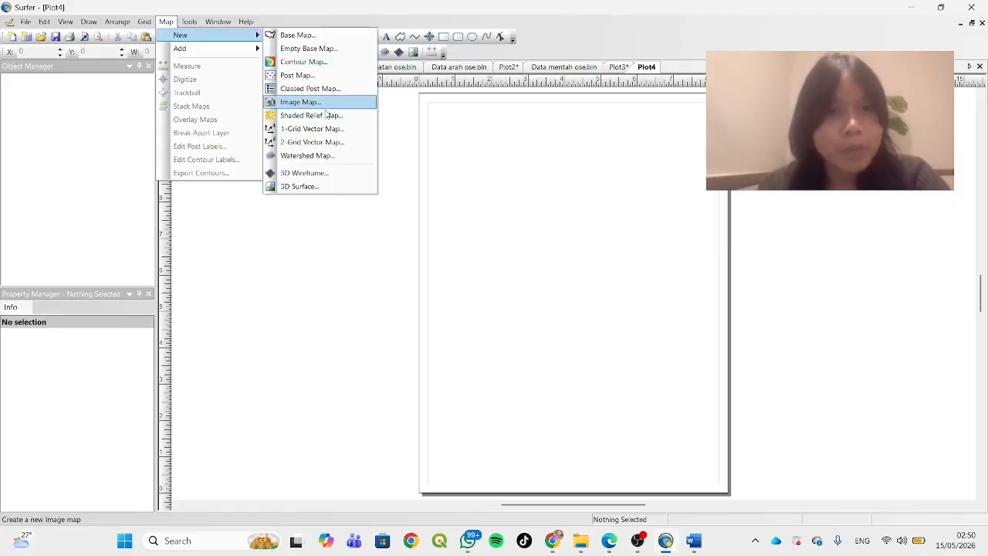
pyautogui.click(322, 188)
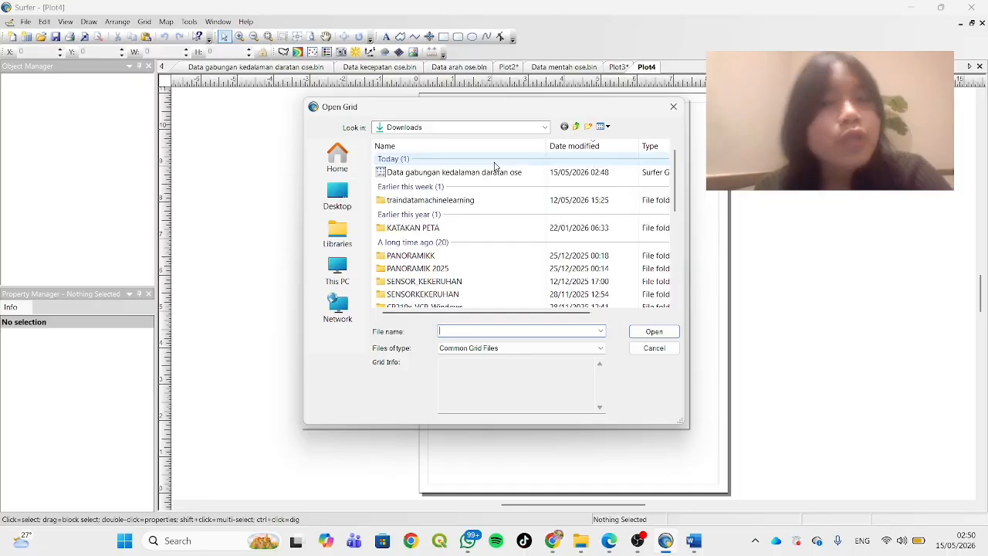
pyautogui.click(501, 172)
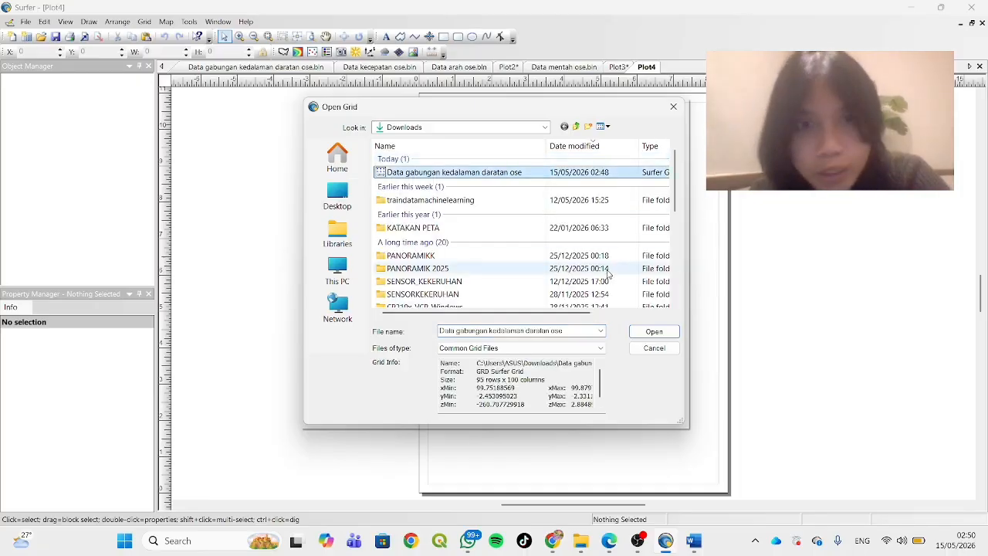
pyautogui.click(650, 332)
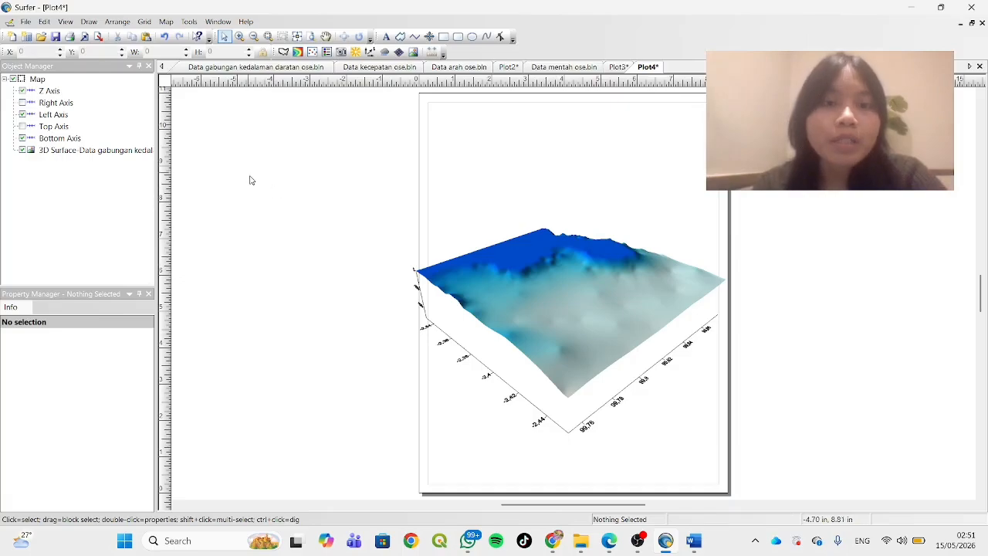
# Add a separate new contour map from the Data gabungan kedalaman daratan ose grid to the 3D surface plot
pyautogui.click(166, 23)
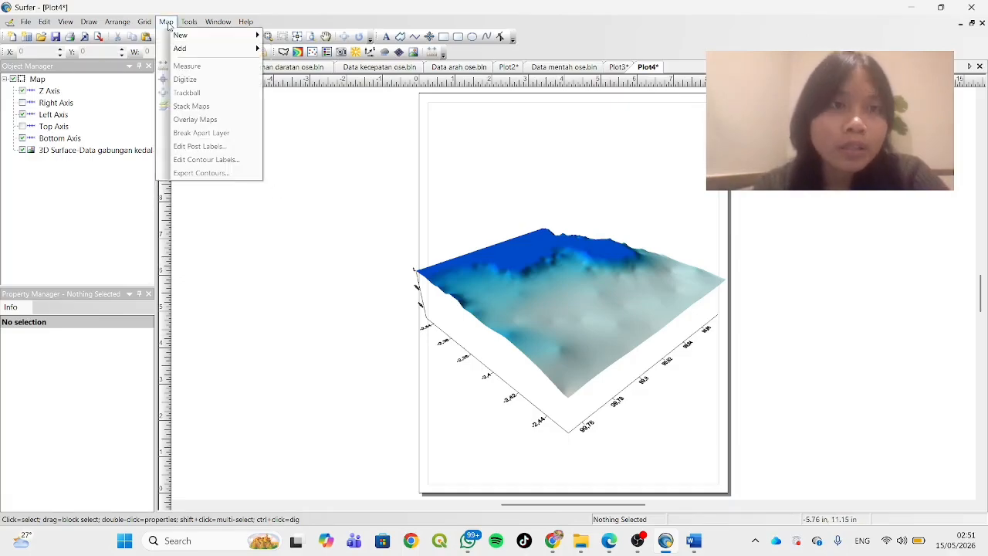
pyautogui.moveTo(193, 42)
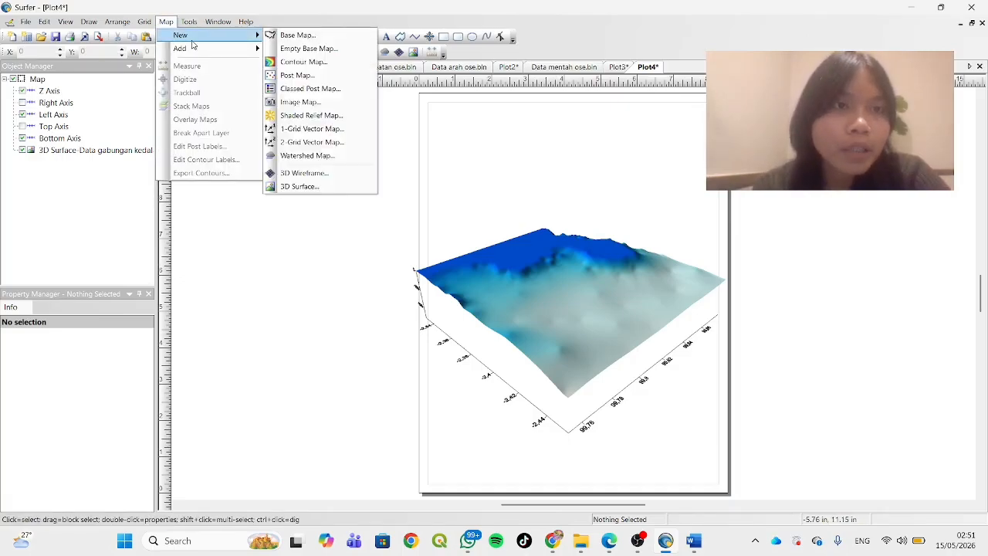
pyautogui.click(311, 66)
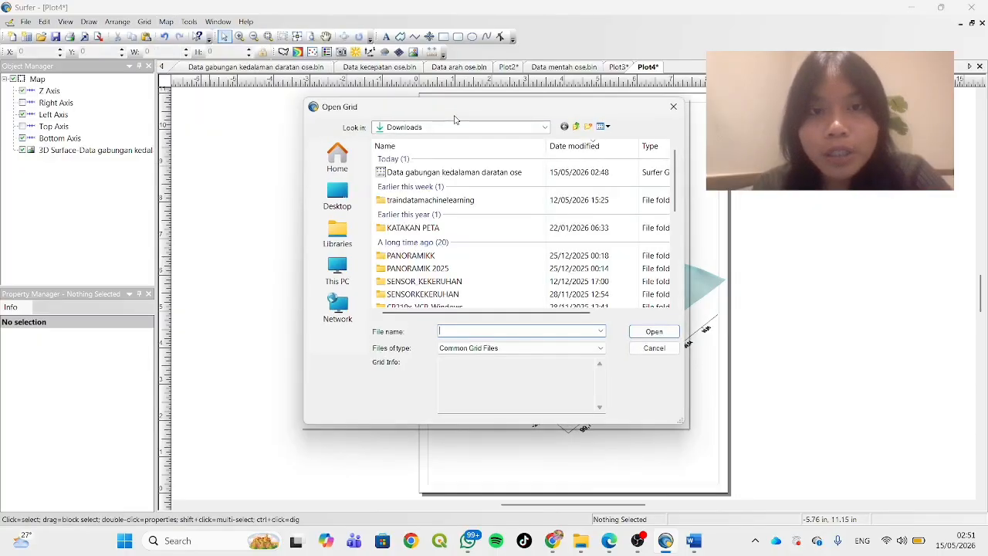
pyautogui.click(491, 173)
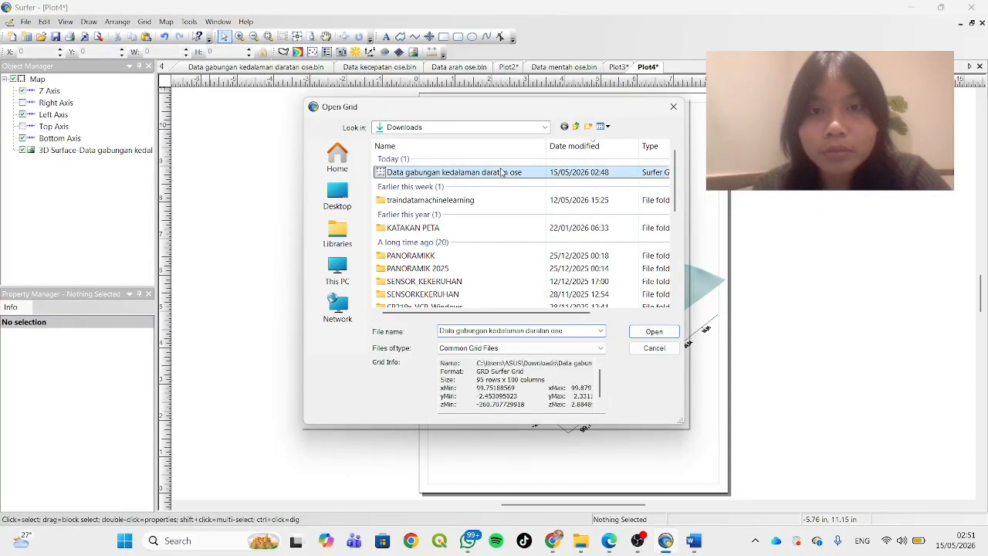
pyautogui.click(653, 332)
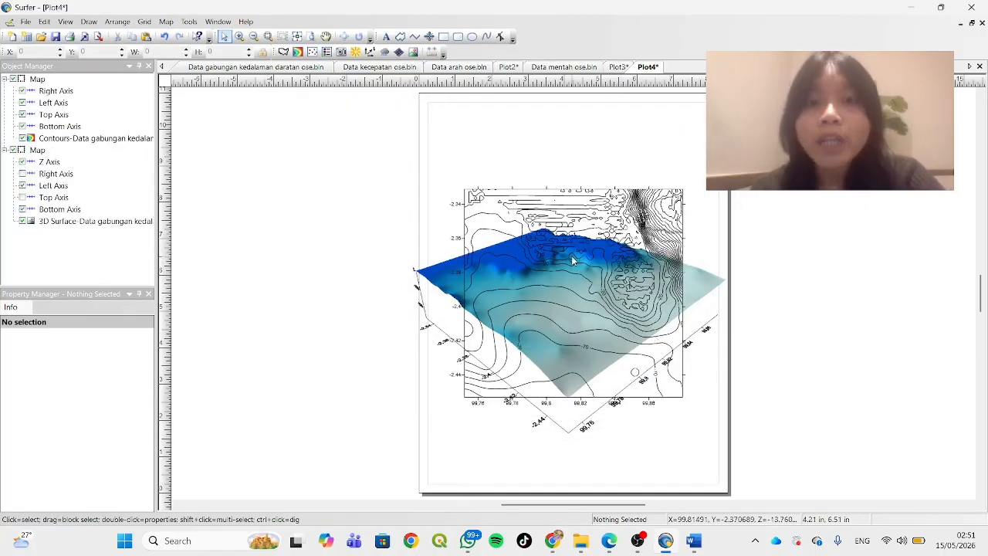
pyautogui.moveTo(573, 261); pyautogui.dragTo(575, 272)
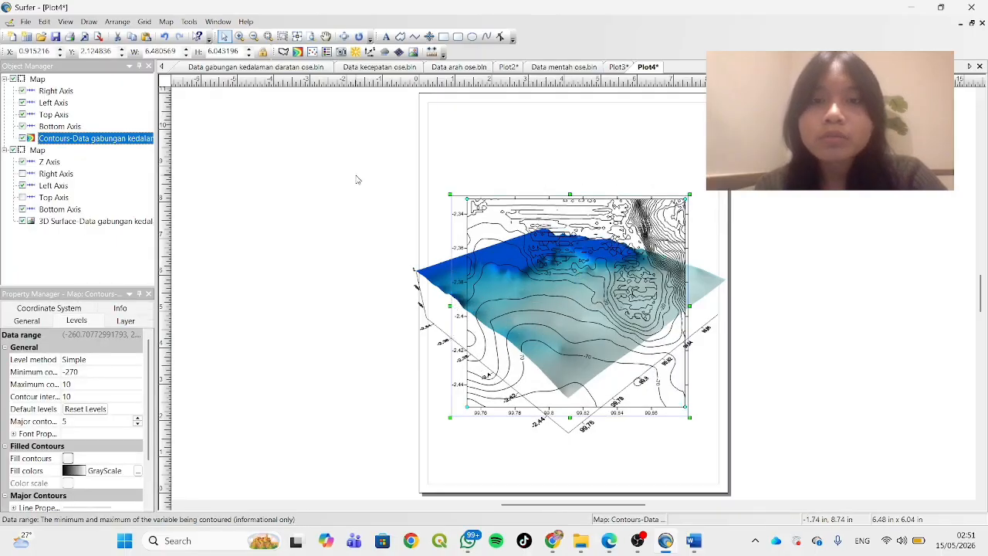
pyautogui.click(343, 212)
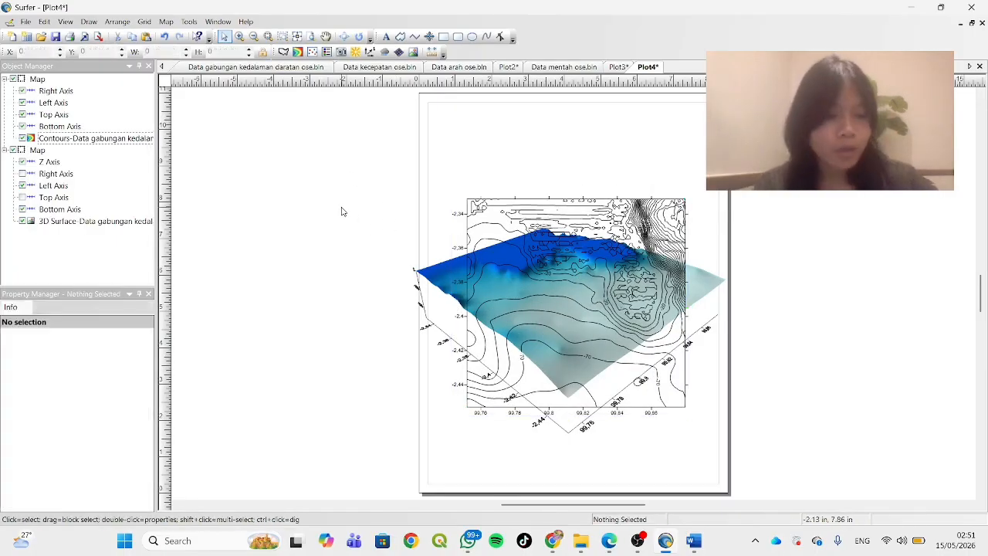
# Overlay the contour map and the 3D surface map into a single map
pyautogui.hotkey('ctrl', 'a')
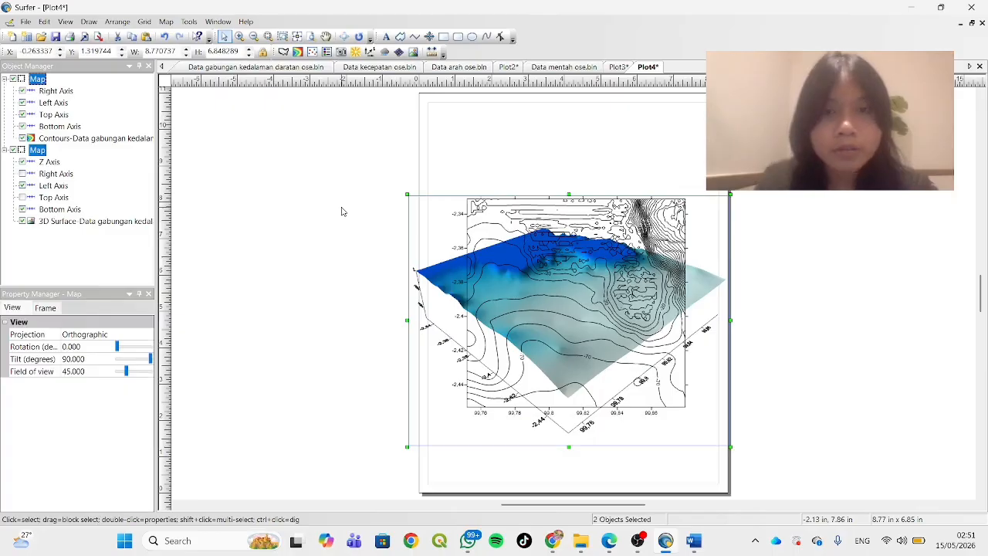
pyautogui.click(165, 22)
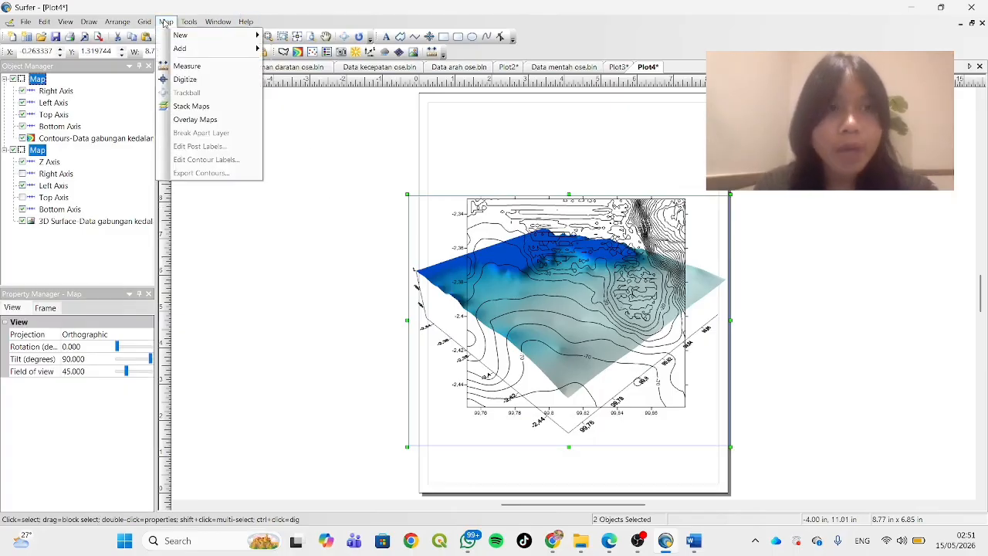
pyautogui.click(218, 121)
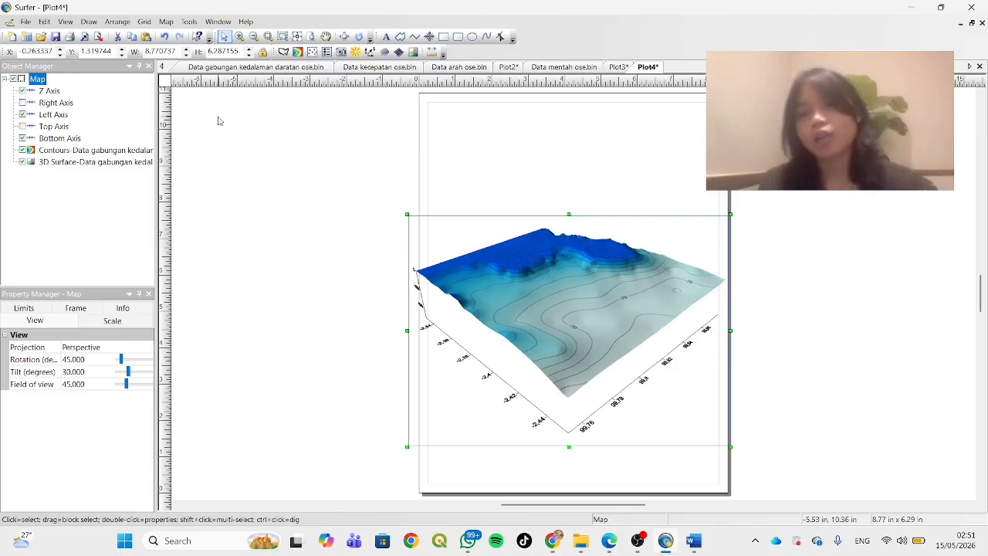
# Fill the contours of the overlaid contour layer and show its color scale
pyautogui.click(97, 151)
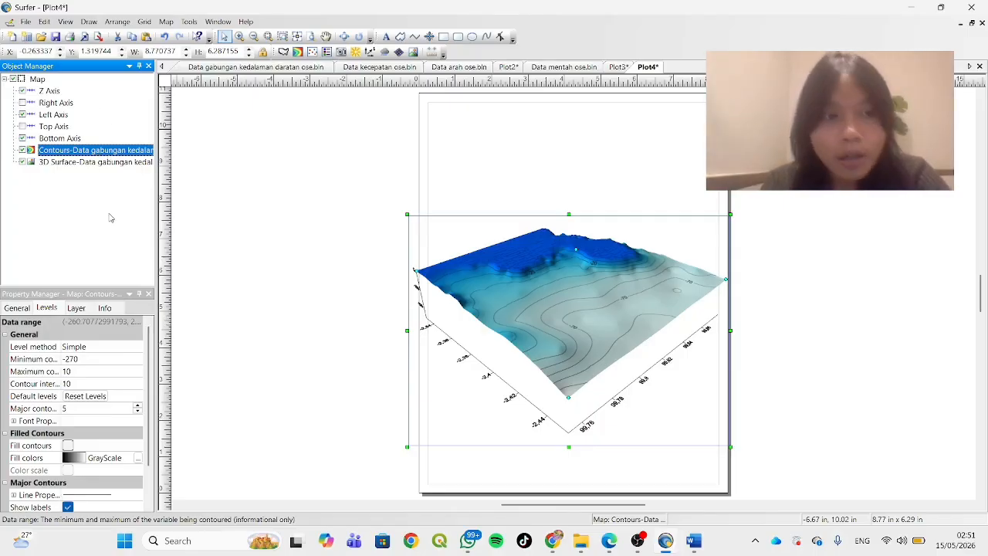
pyautogui.click(68, 446)
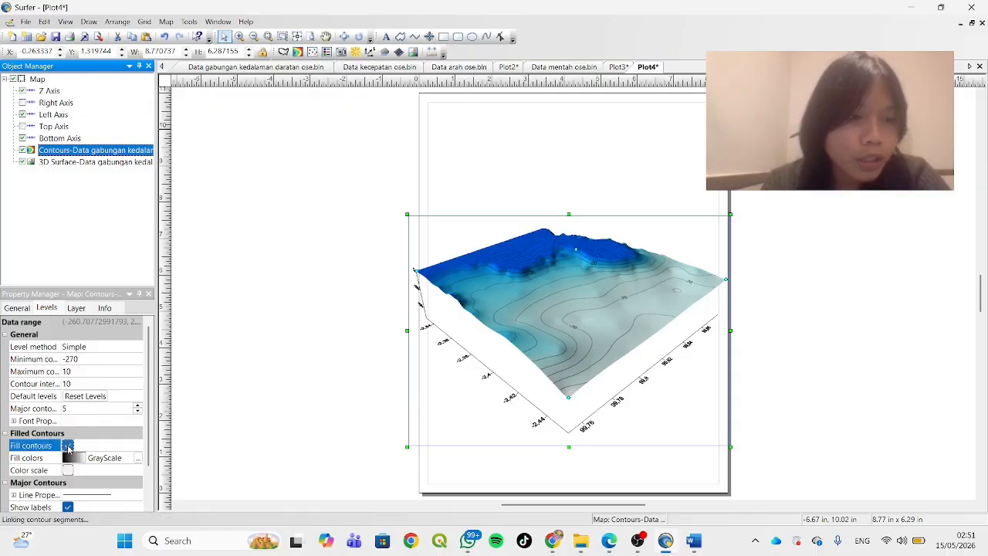
pyautogui.click(68, 470)
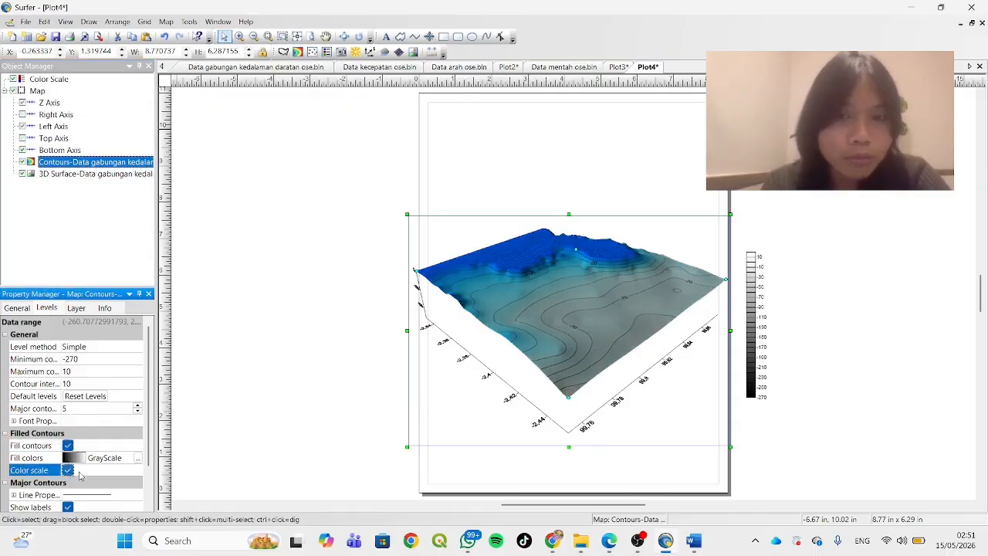
# Show the minor contour labels on the overlaid contour layer and set its fill colors to Rainbow
pyautogui.scroll(-2, 87, 474)
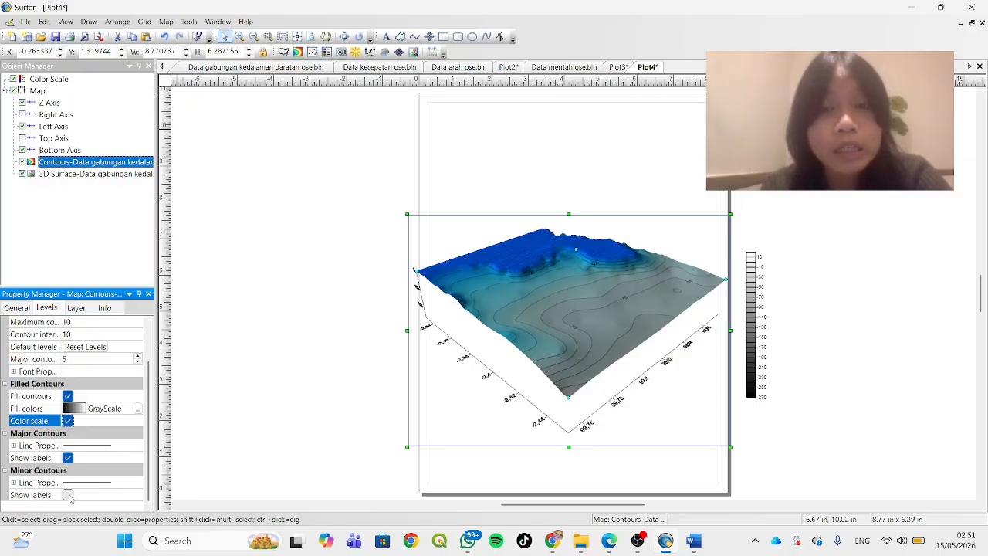
pyautogui.click(68, 495)
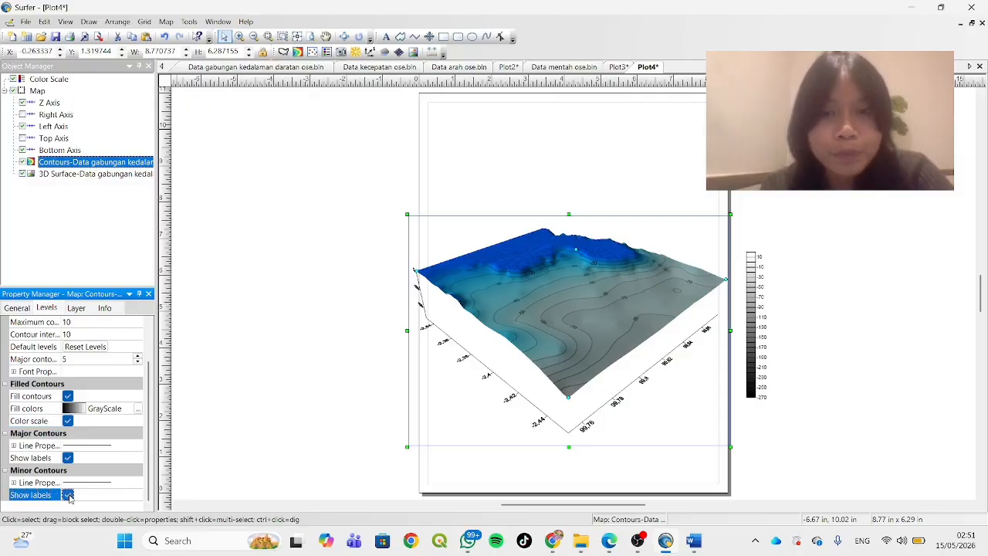
pyautogui.click(91, 413)
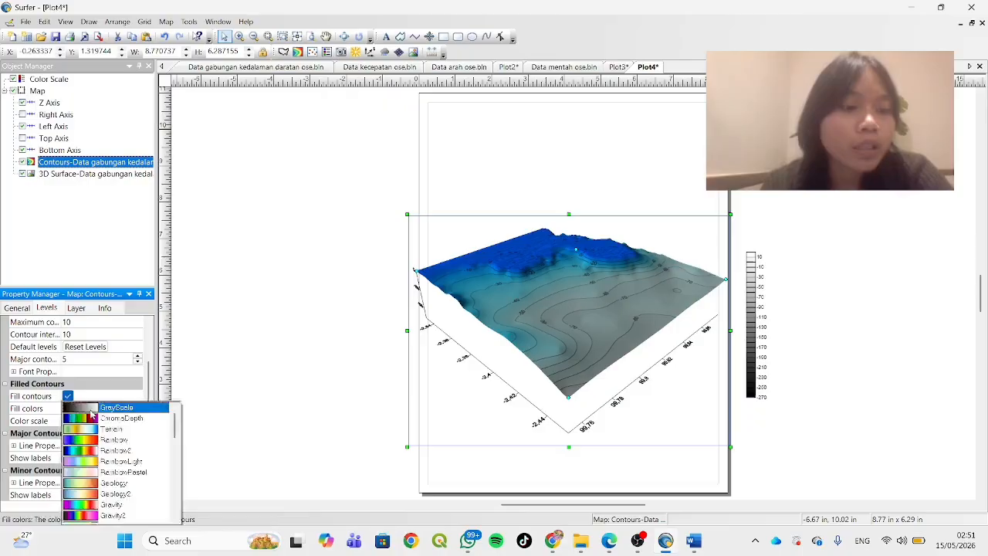
pyautogui.click(130, 442)
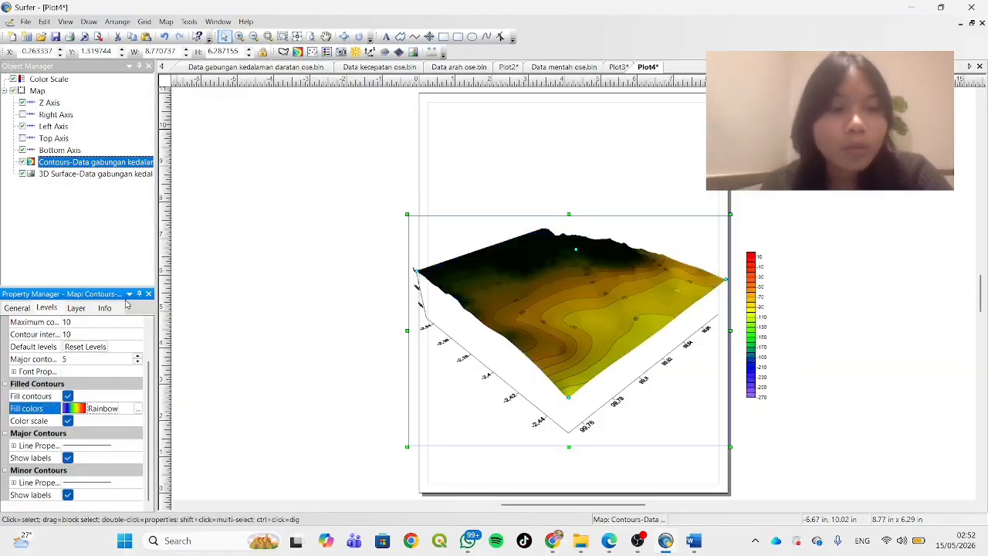
# Show the base of the 3D surface and set the base fill color to blue
pyautogui.click(112, 176)
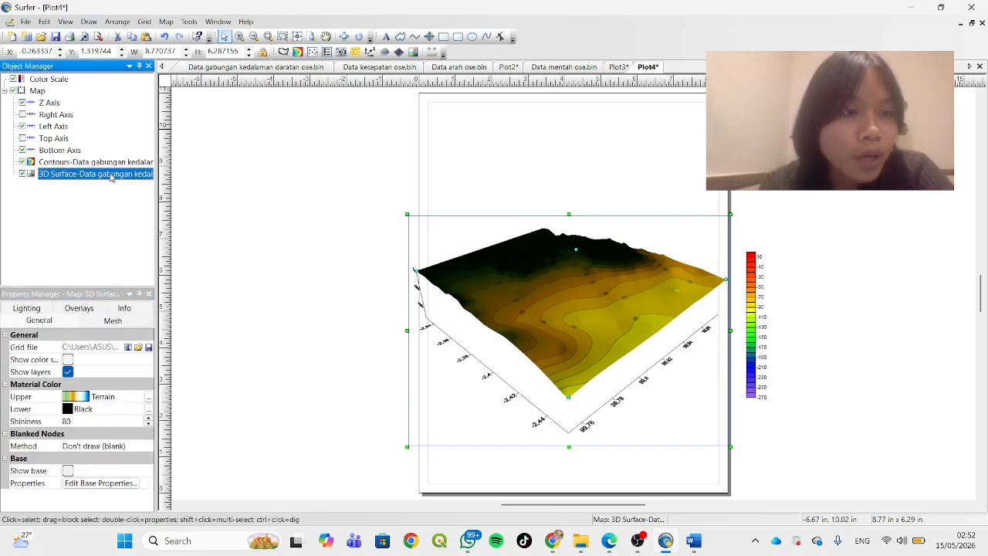
pyautogui.click(68, 470)
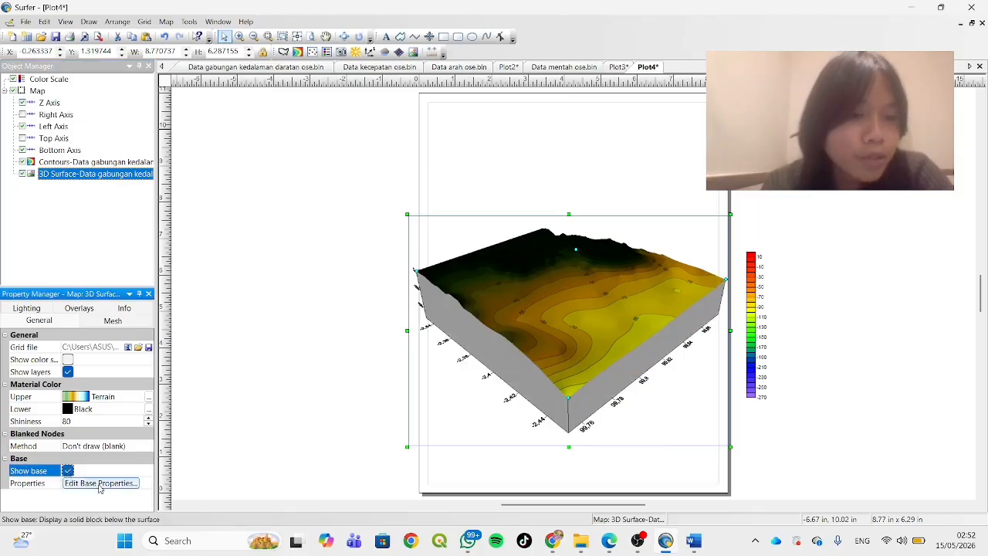
pyautogui.click(100, 483)
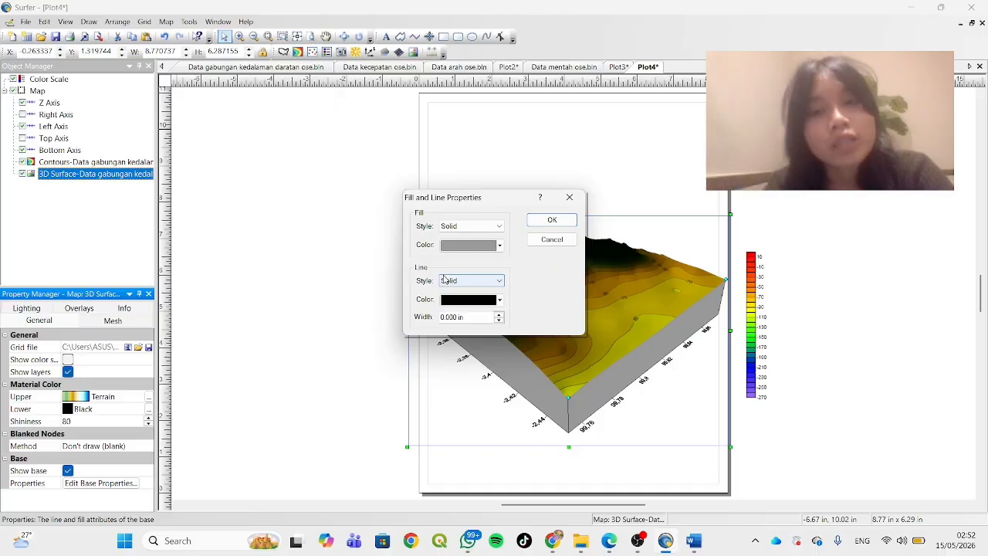
pyautogui.click(500, 246)
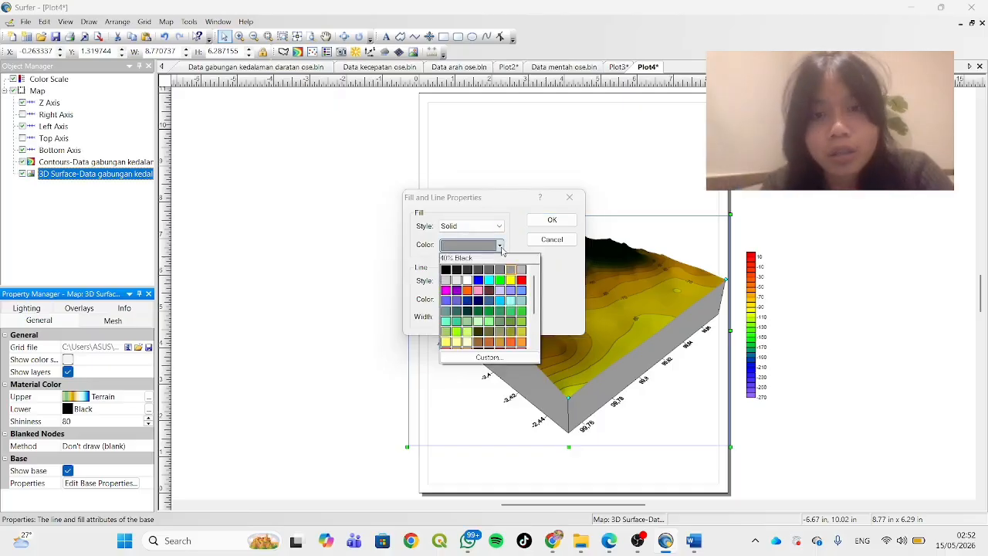
pyautogui.click(491, 306)
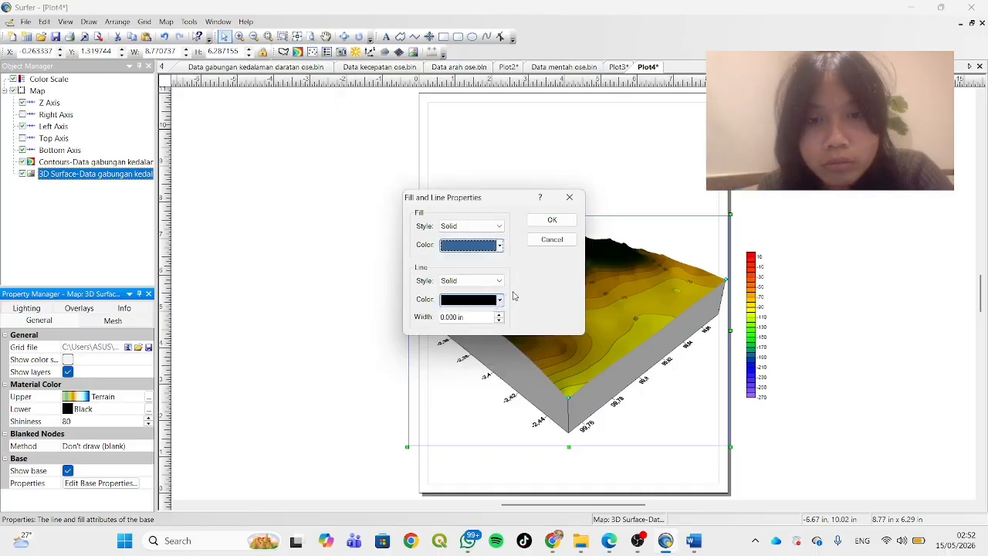
pyautogui.click(552, 220)
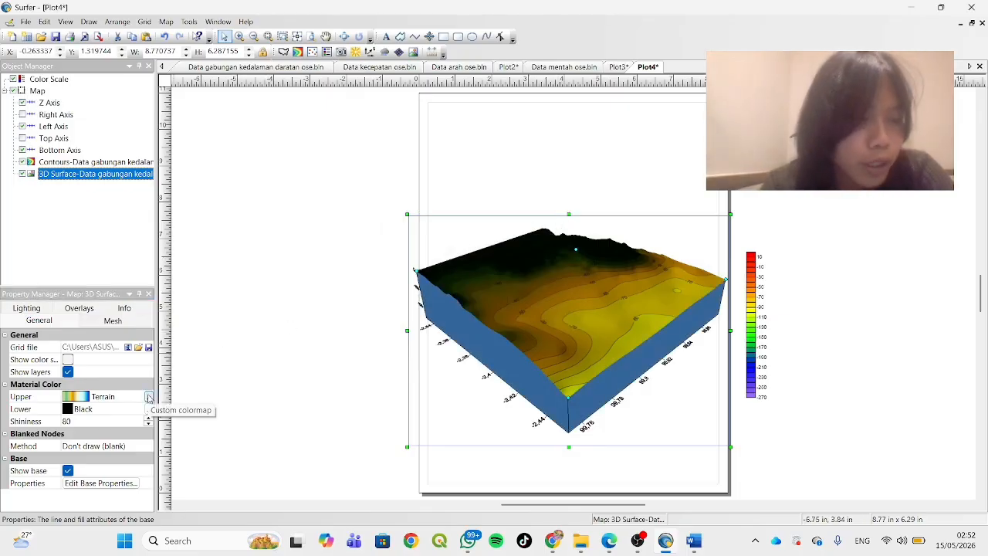
# Set the 3D surface's upper material color to Rainbow and show the surface's color scale
pyautogui.click(149, 397)
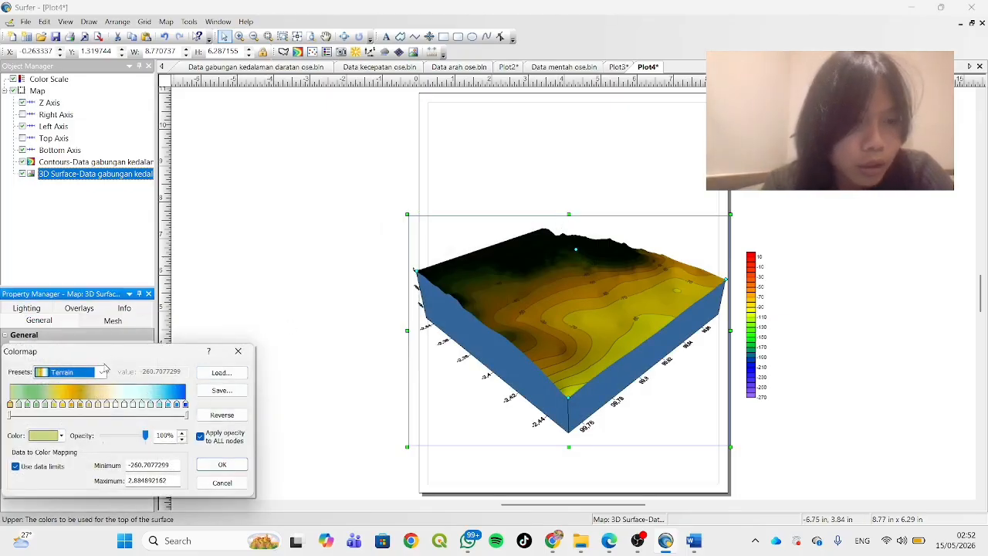
pyautogui.click(238, 351)
pyautogui.click(84, 396)
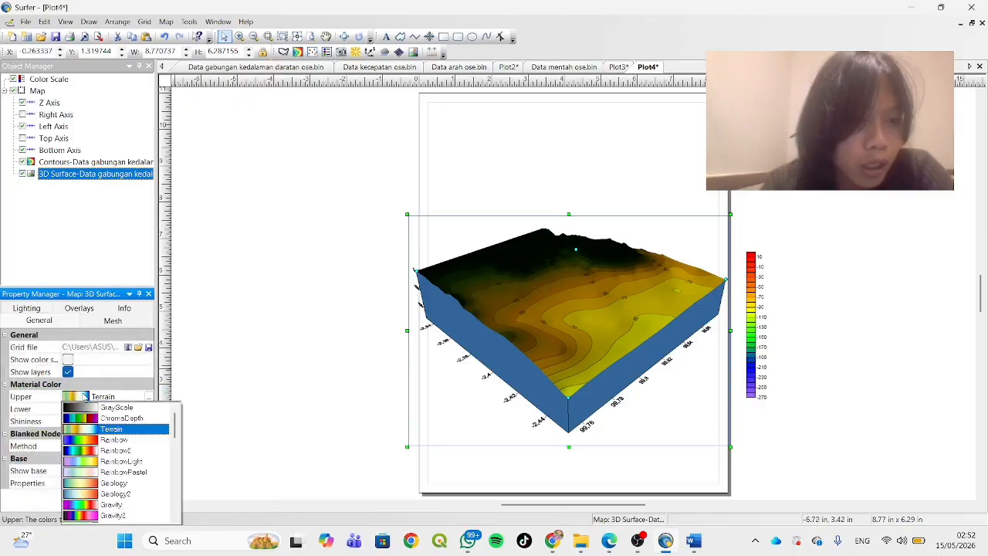
pyautogui.click(128, 438)
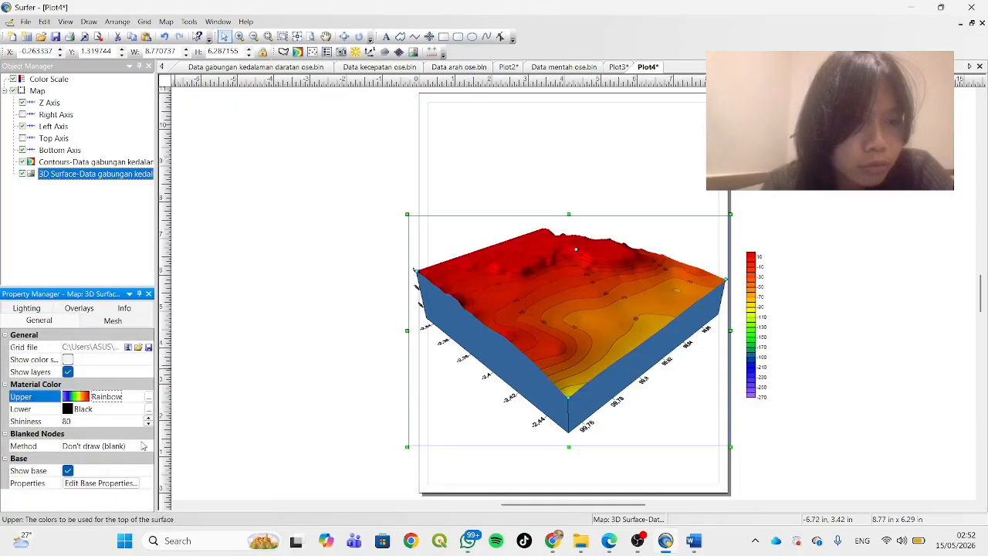
pyautogui.click(68, 360)
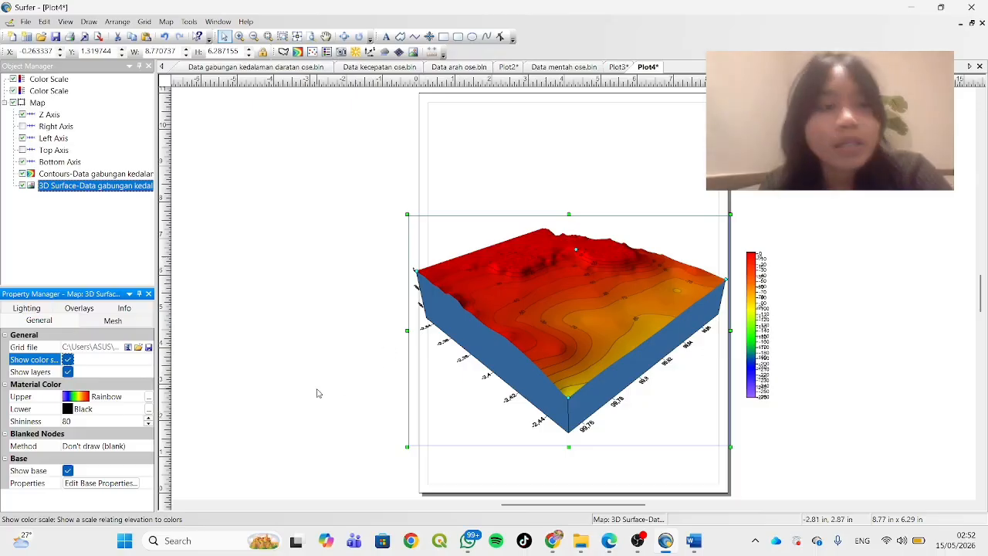
pyautogui.click(75, 310)
pyautogui.click(40, 308)
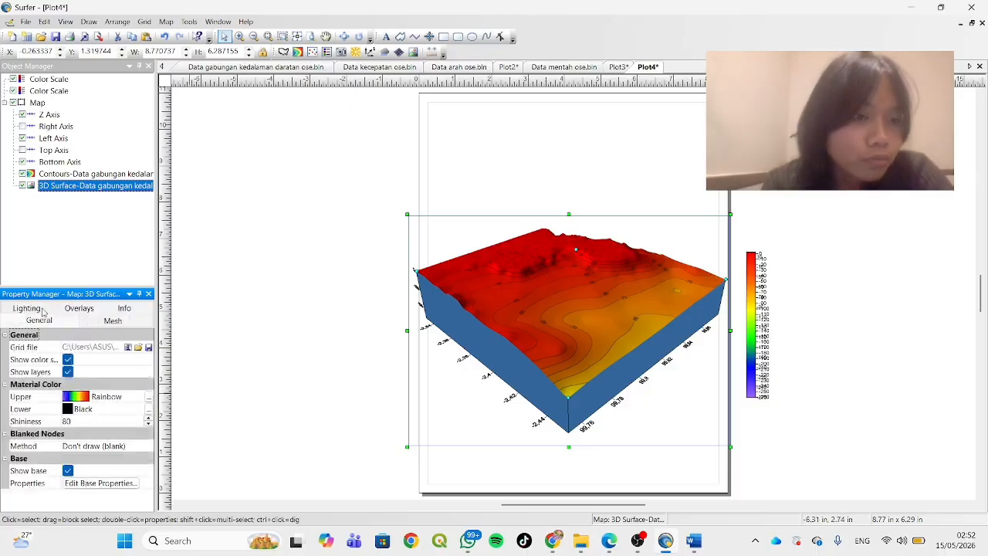
pyautogui.click(128, 309)
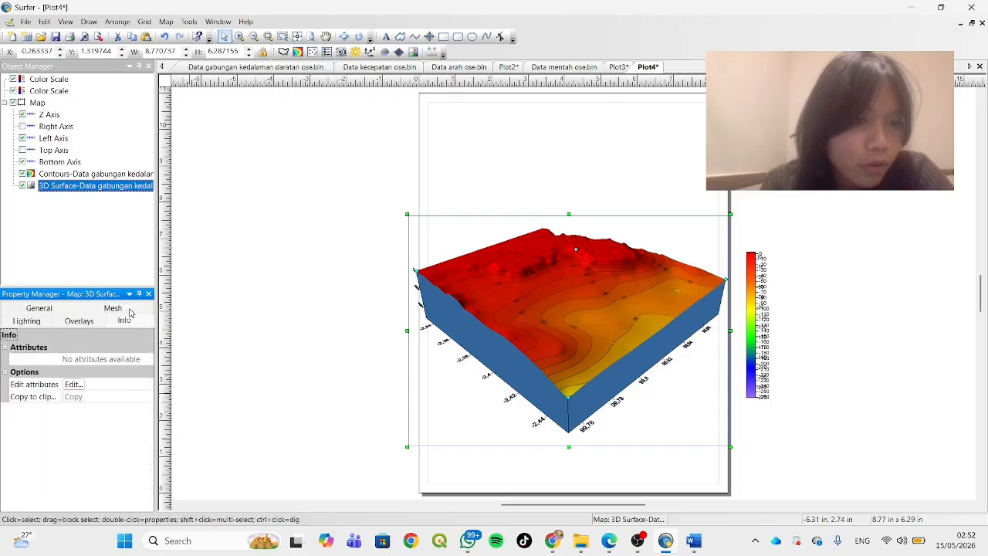
# Review the 3D surface's lighting and overlay settings and the contour layer's levels, layer, general and info properties
pyautogui.click(45, 323)
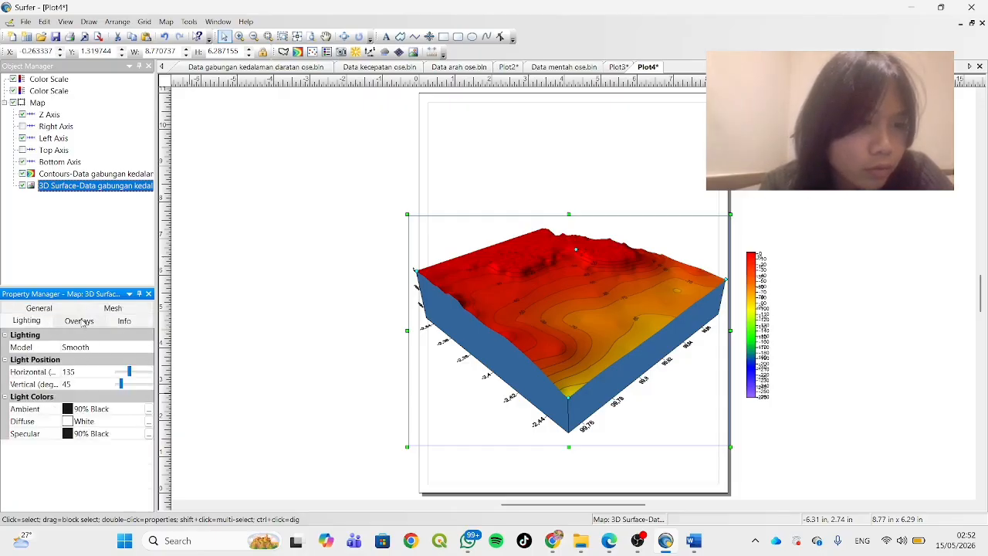
pyautogui.click(80, 322)
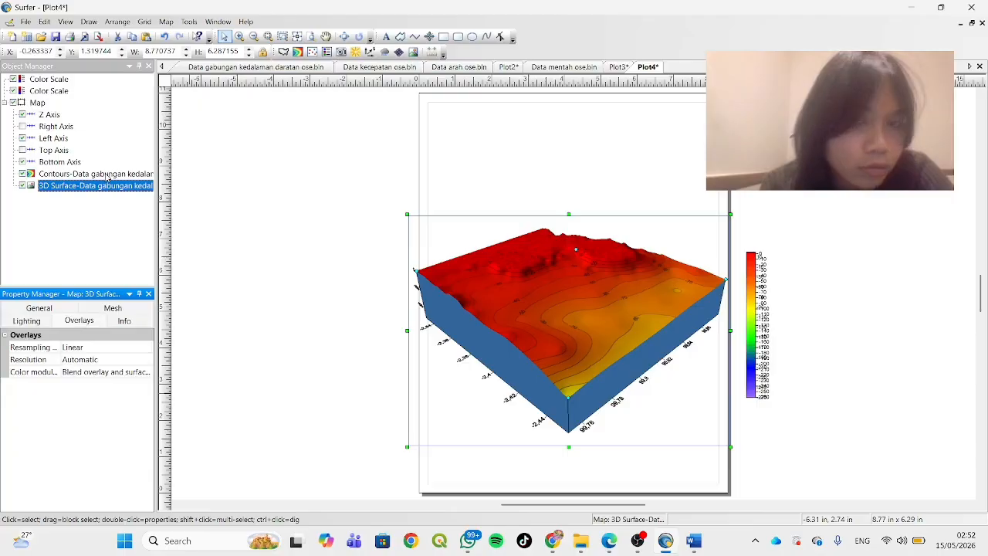
pyautogui.click(107, 176)
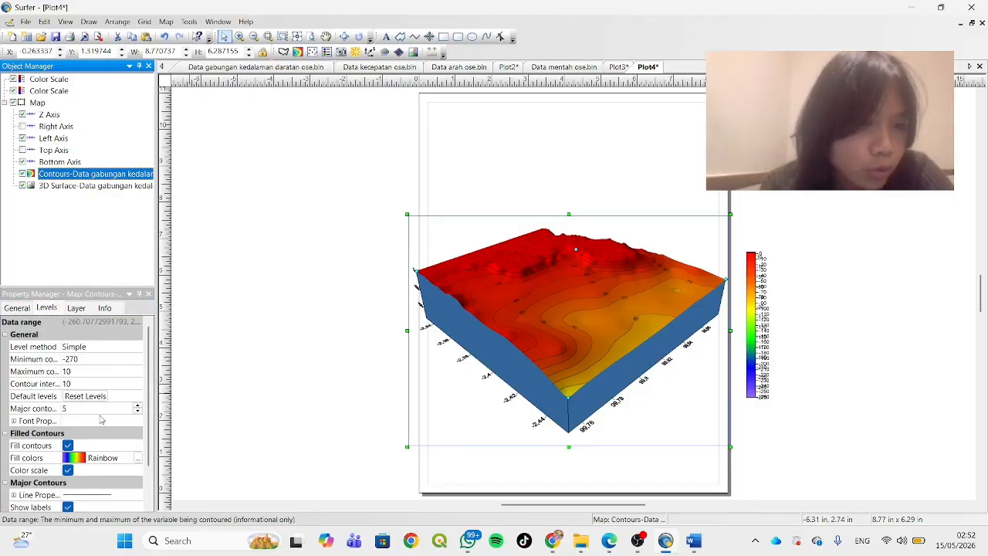
pyautogui.scroll(-2, 101, 419)
pyautogui.scroll(2, 101, 419)
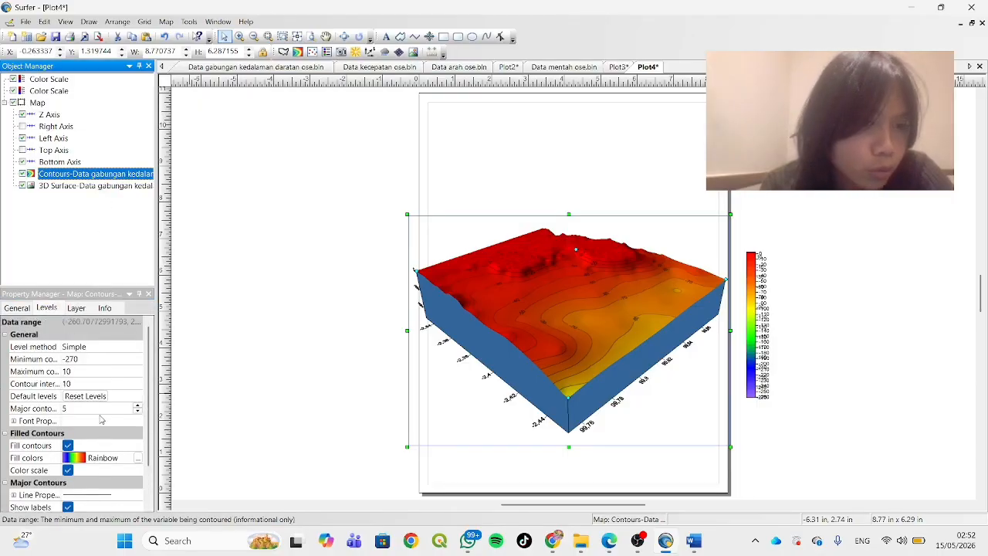
pyautogui.click(77, 308)
pyautogui.click(30, 309)
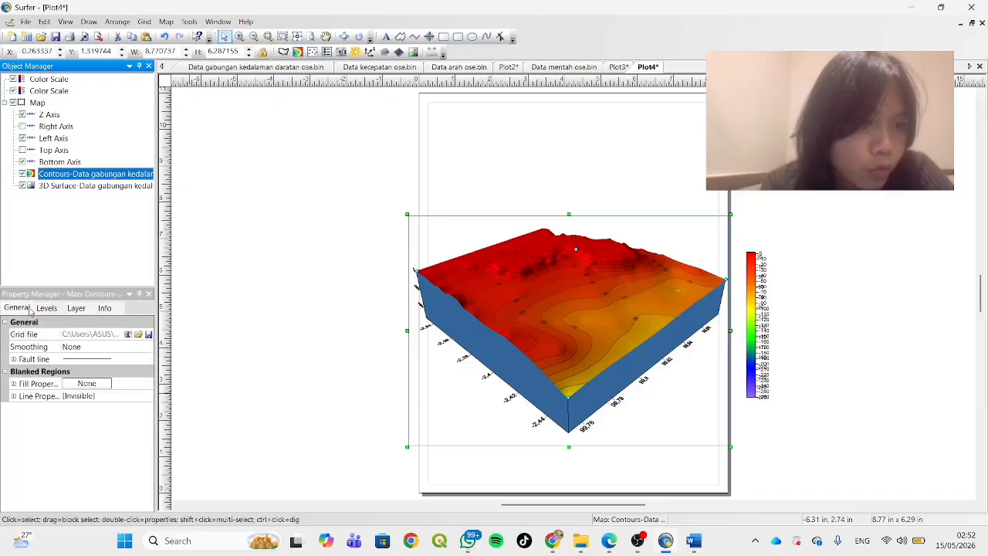
pyautogui.click(105, 308)
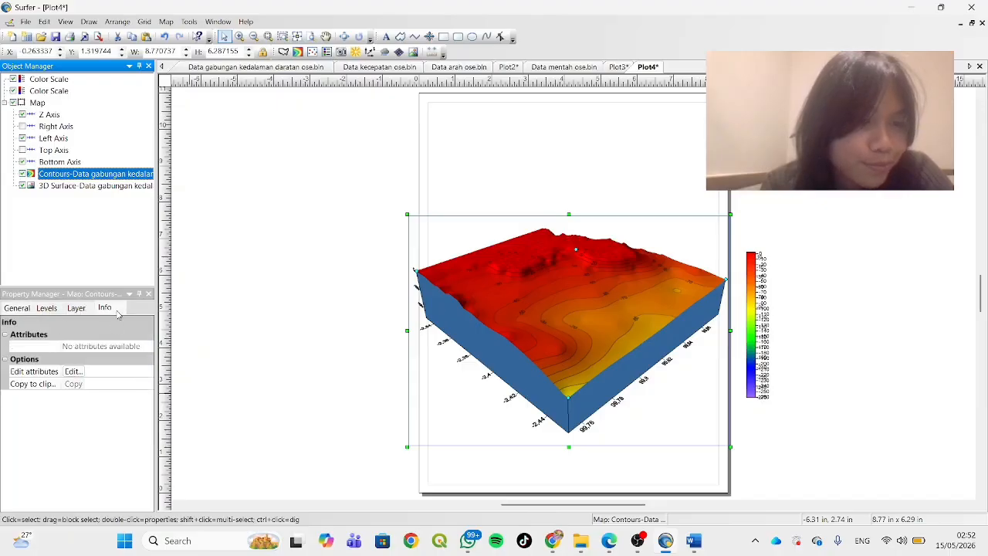
# Rotate the map in 3D with the Trackball tool to an oblique view with the deep blue corner facing the front right
pyautogui.click(345, 37)
pyautogui.moveTo(579, 315); pyautogui.dragTo(455, 305)
pyautogui.moveTo(624, 313); pyautogui.dragTo(434, 315)
pyautogui.moveTo(594, 291); pyautogui.dragTo(597, 376)
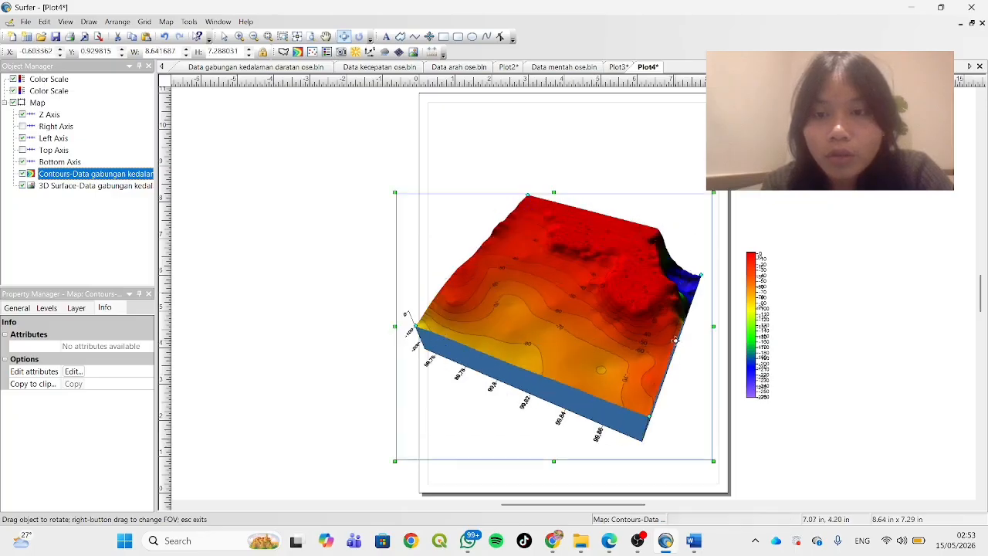
pyautogui.moveTo(675, 341); pyautogui.dragTo(492, 470)
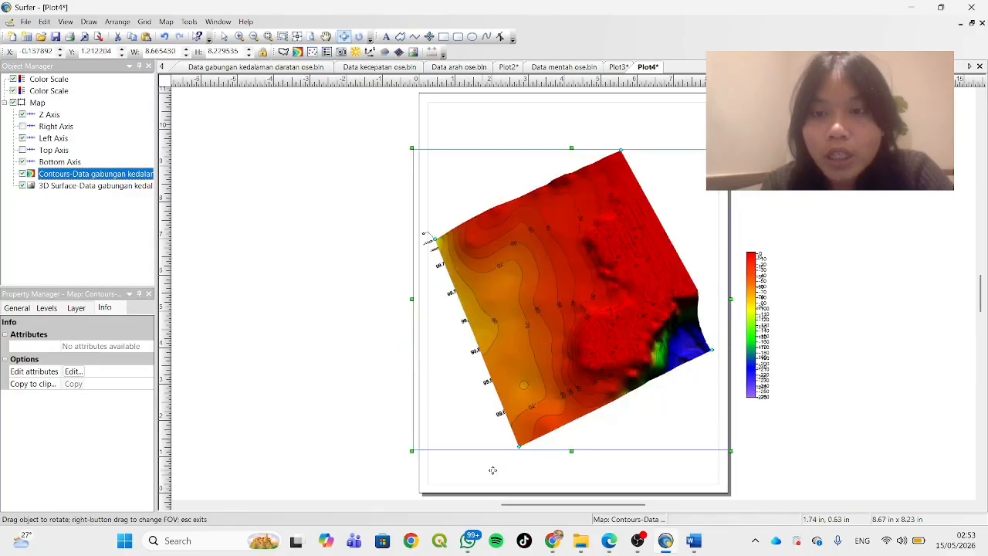
pyautogui.moveTo(672, 300); pyautogui.dragTo(670, 202)
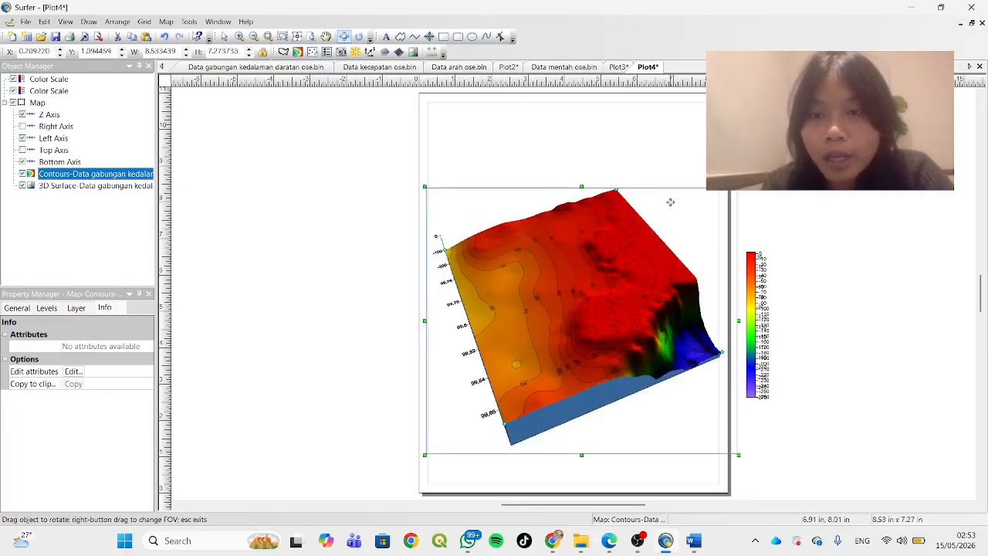
pyautogui.moveTo(653, 326); pyautogui.dragTo(531, 327)
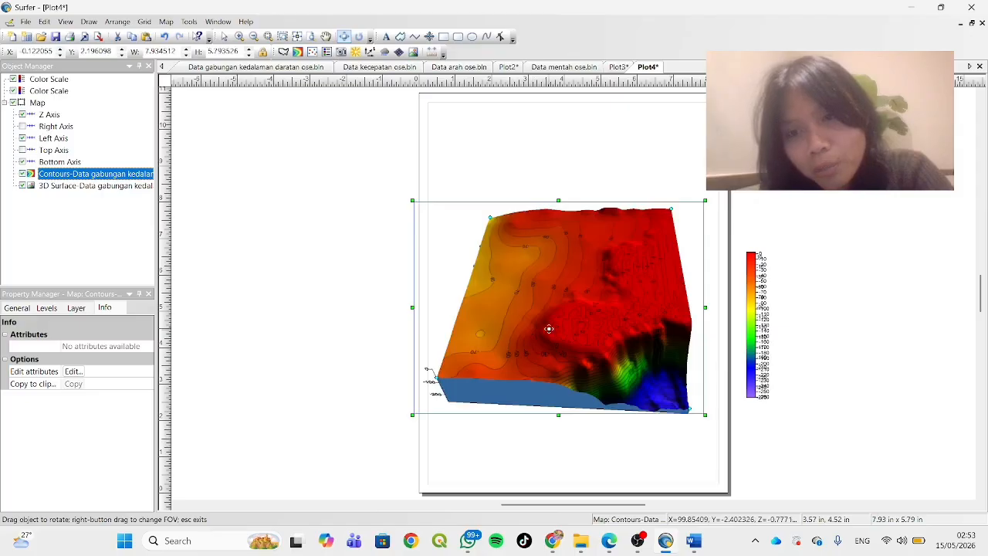
pyautogui.moveTo(650, 319); pyautogui.dragTo(605, 256)
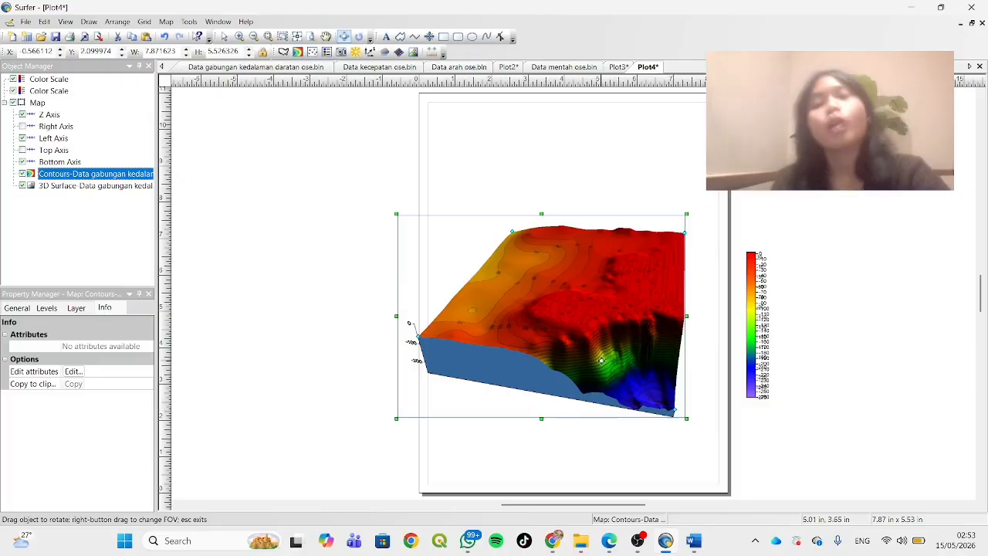
pyautogui.moveTo(565, 292); pyautogui.dragTo(735, 288)
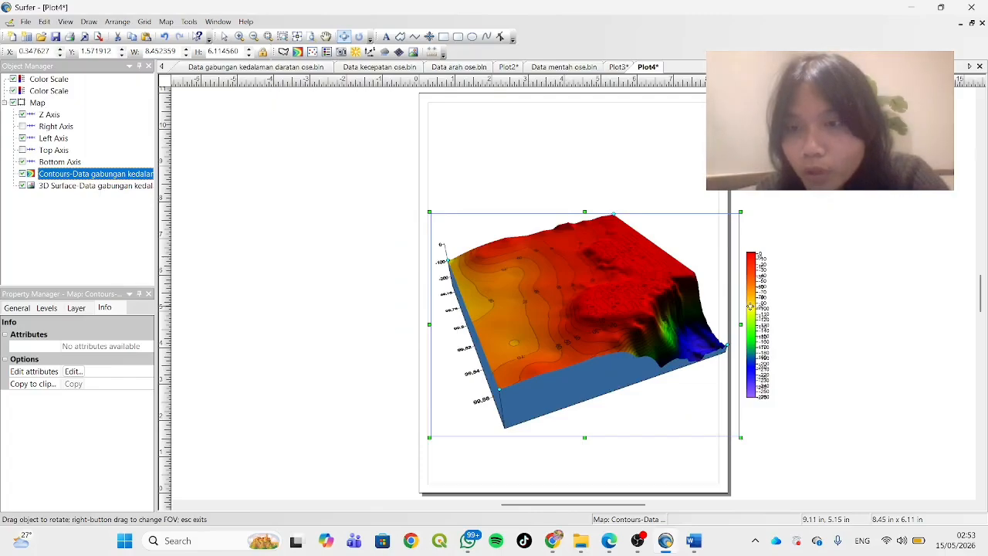
pyautogui.click(345, 38)
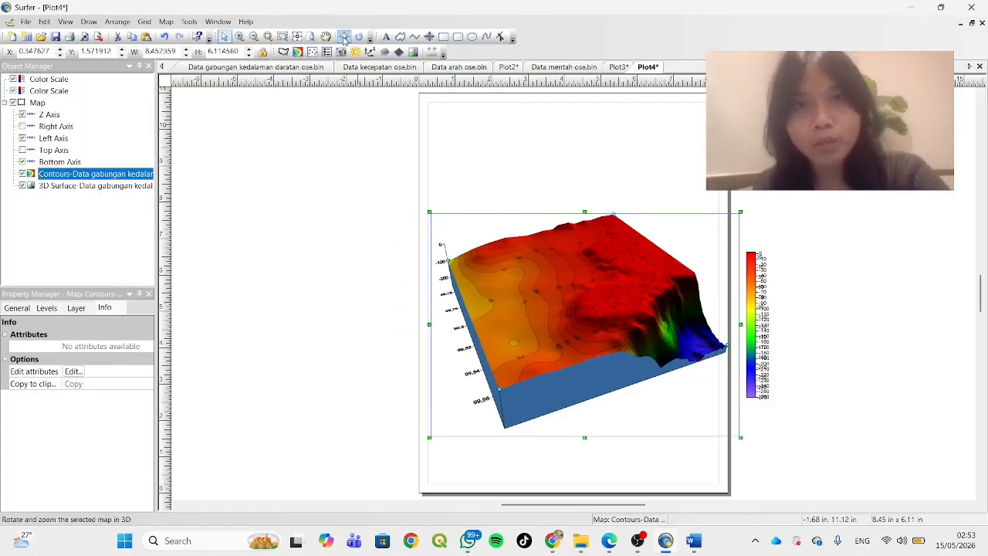